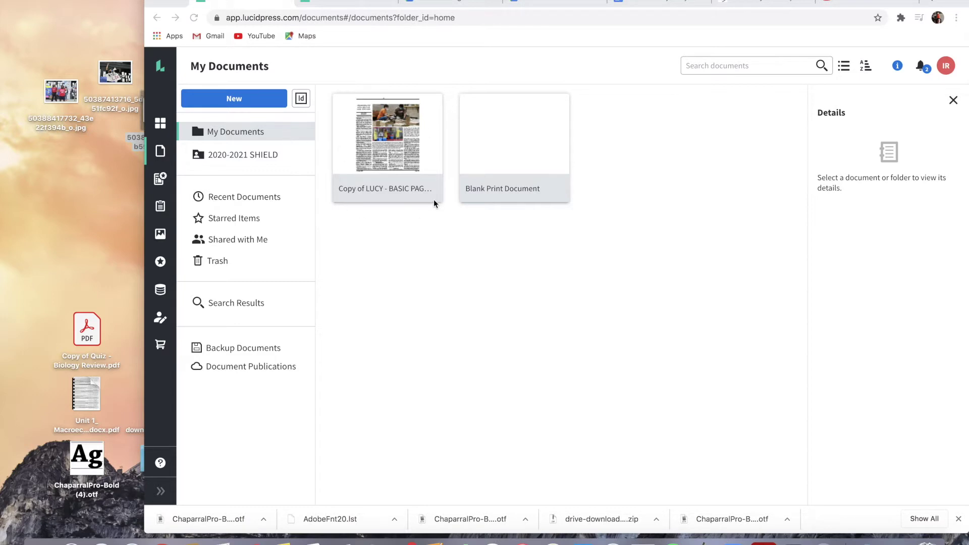
Open the copied basic page from My Documents for editing
click(268, 155)
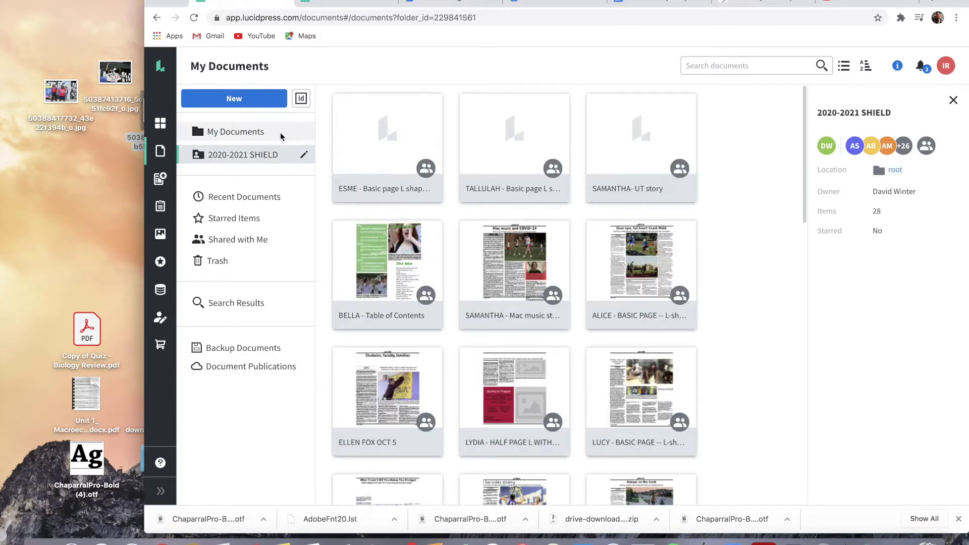
click(277, 131)
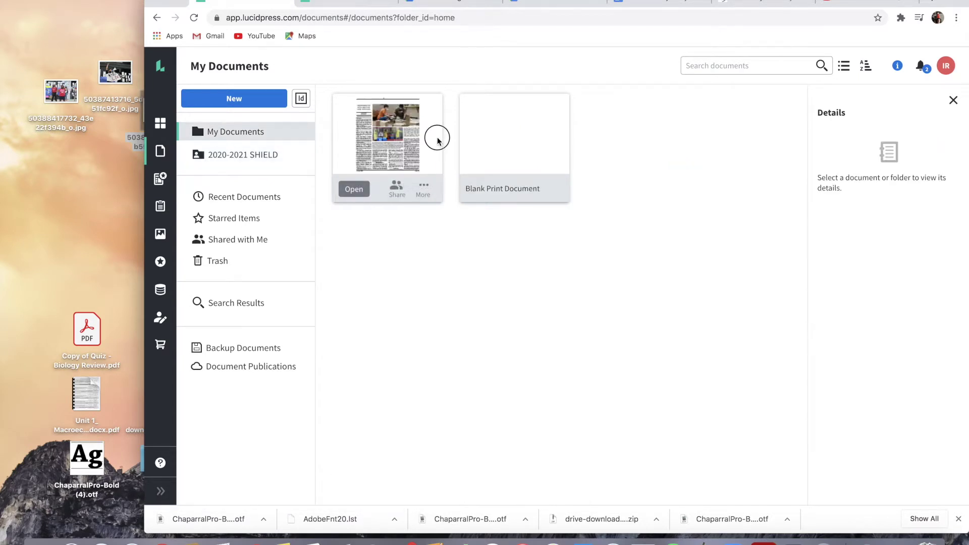
double_click(437, 140)
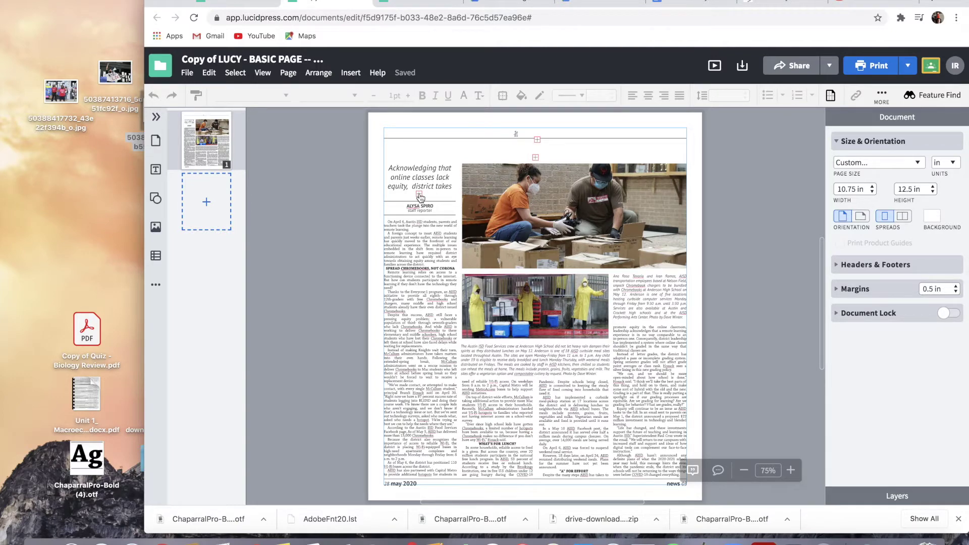
Enlarge the deck, headline and nameplate boxes so their full text shows
click(419, 196)
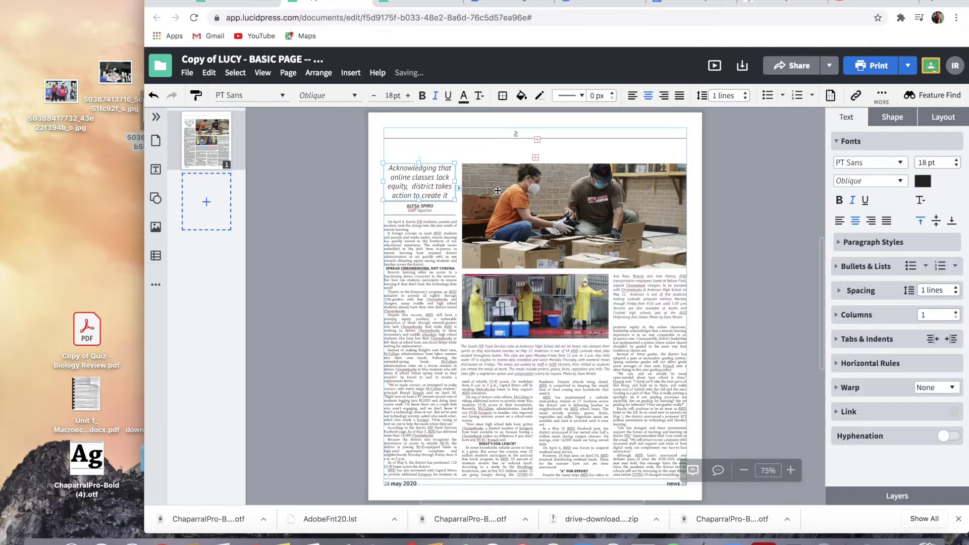
click(536, 159)
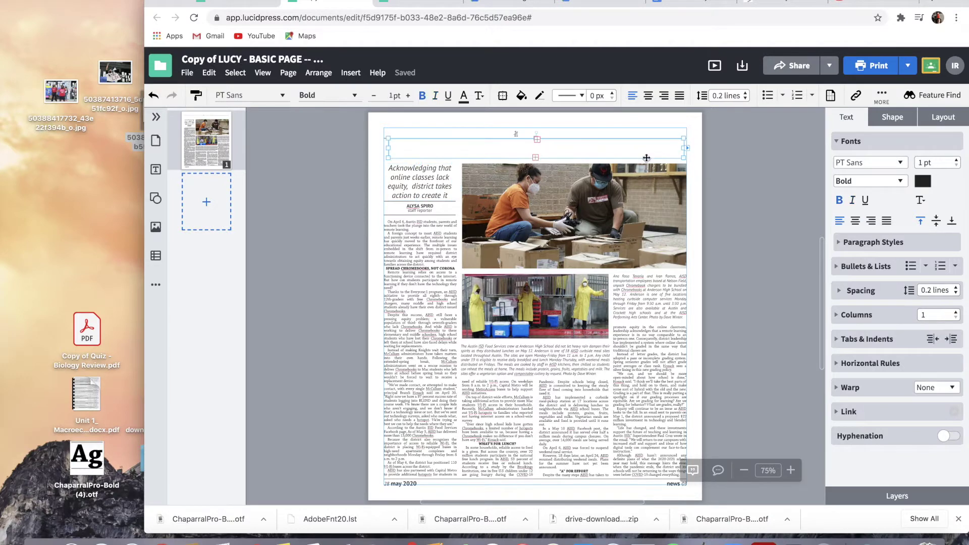
drag(683, 158, 685, 164)
click(539, 131)
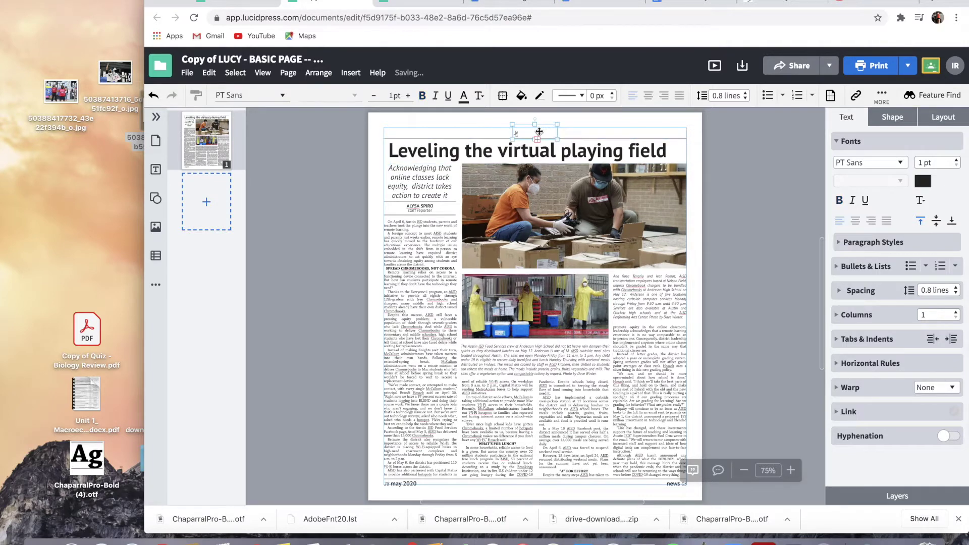
drag(536, 125, 536, 209)
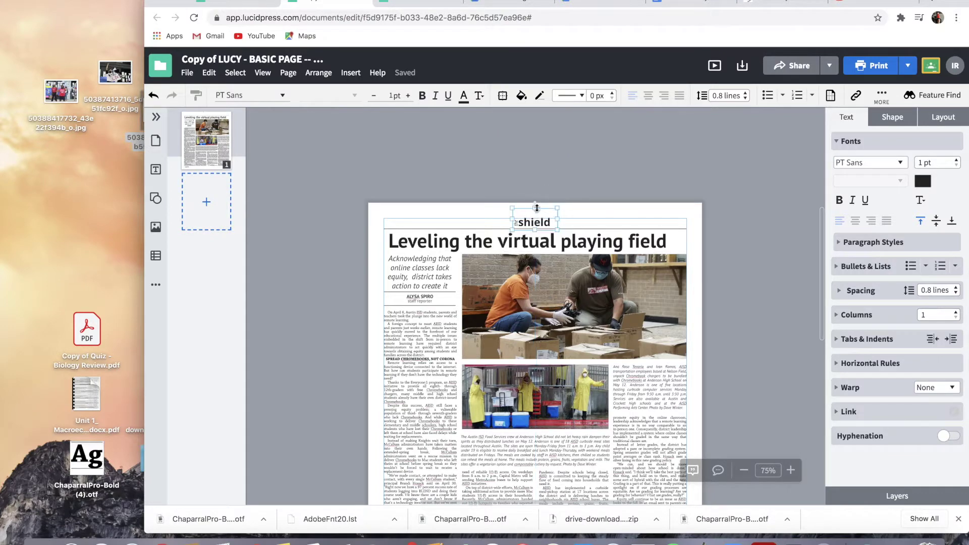
Nudge the shield nameplate down into the header band above the headline
click(590, 219)
click(535, 222)
scroll(555, 266, down, 2)
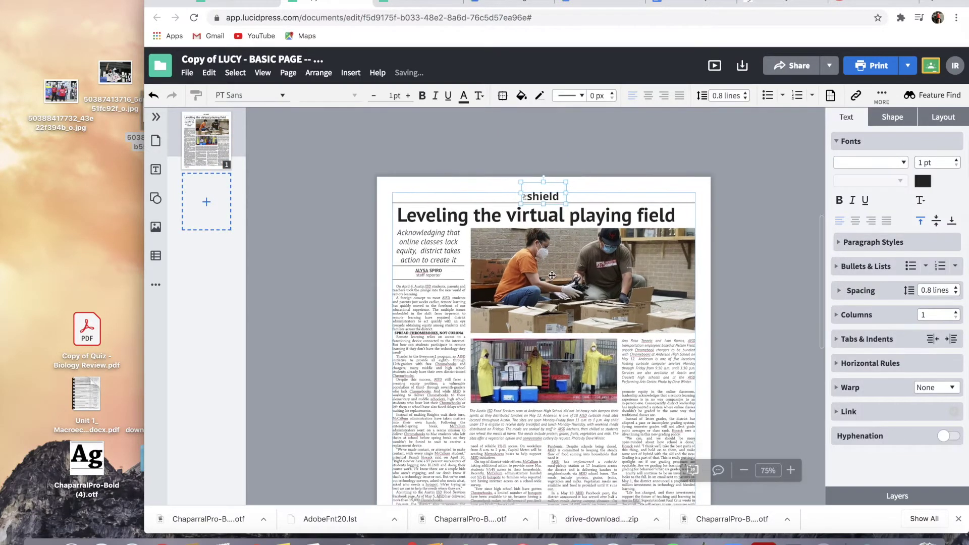
key(Down)
key(Down)
key(Down)
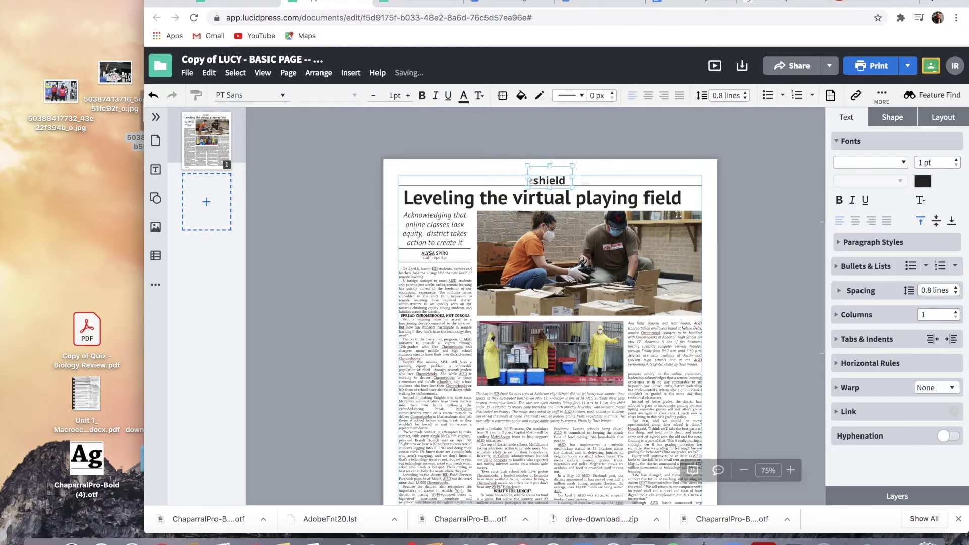
click(601, 298)
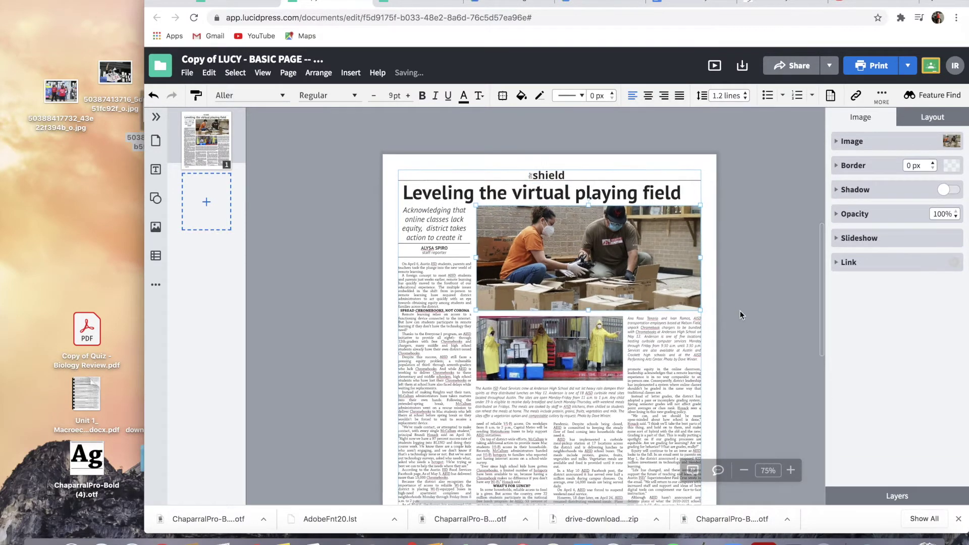
Select the article's linked body text columns
scroll(740, 310, down, 2)
scroll(740, 310, down, 2)
scroll(732, 313, up, 2)
scroll(635, 372, right, 2)
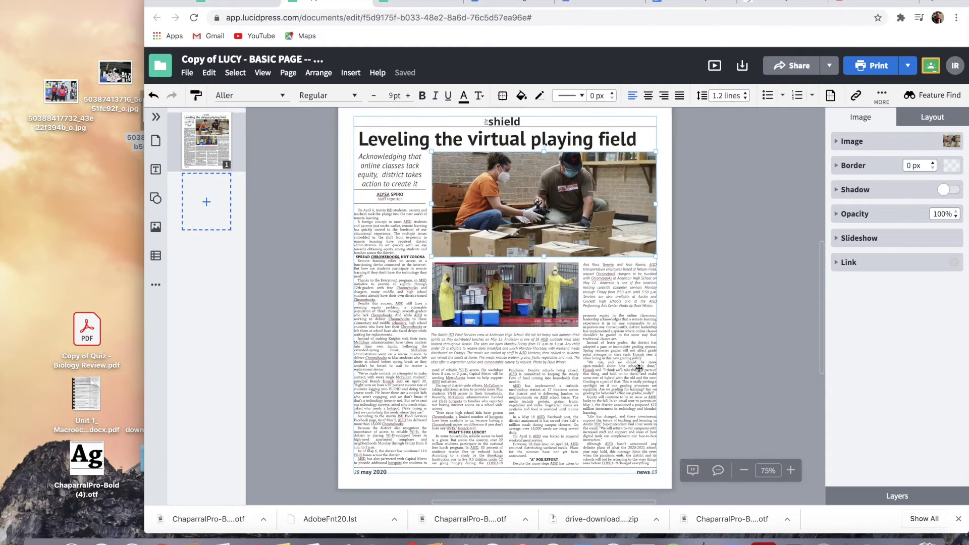
scroll(635, 373, up, 1)
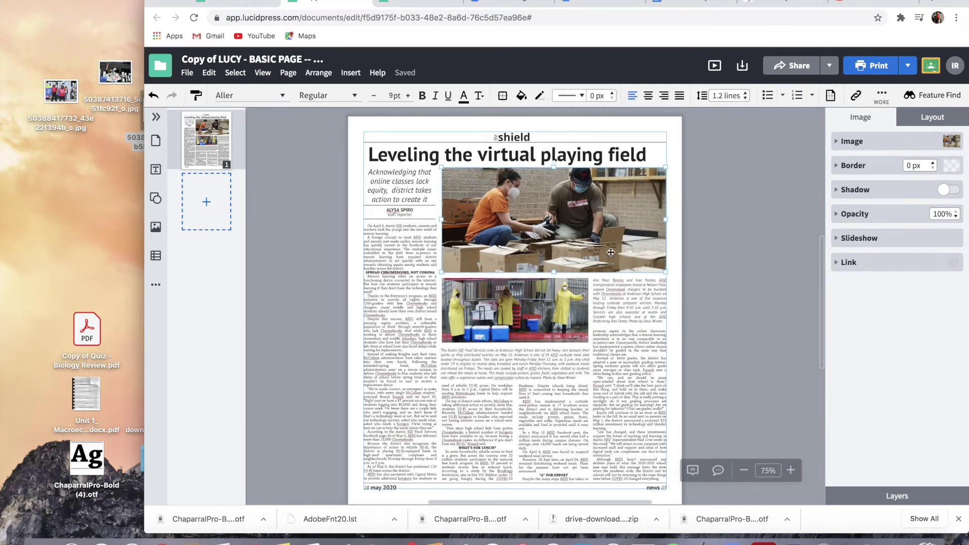
click(381, 246)
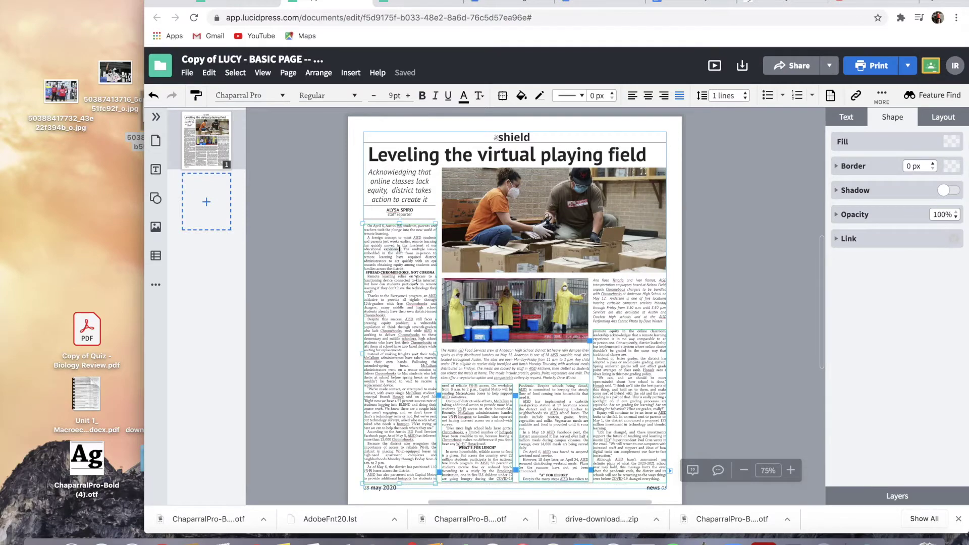
click(417, 214)
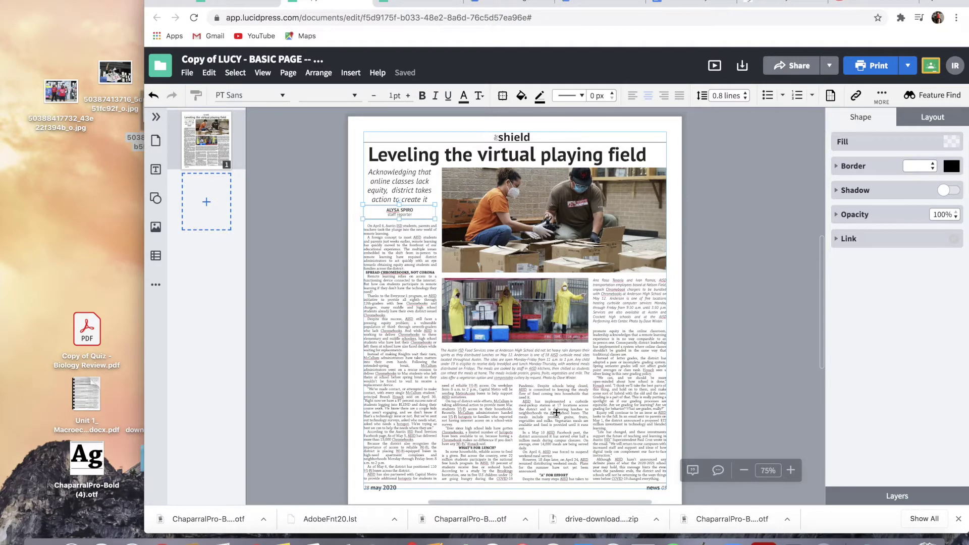
scroll(405, 263, down, 1)
click(406, 263)
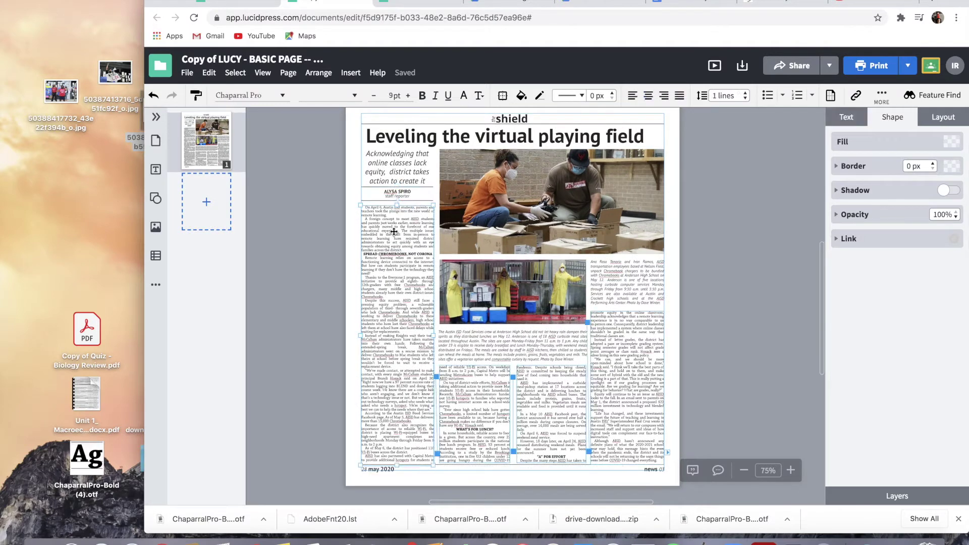
Select and delete all the placeholder article text in the body columns
drag(366, 208, 665, 414)
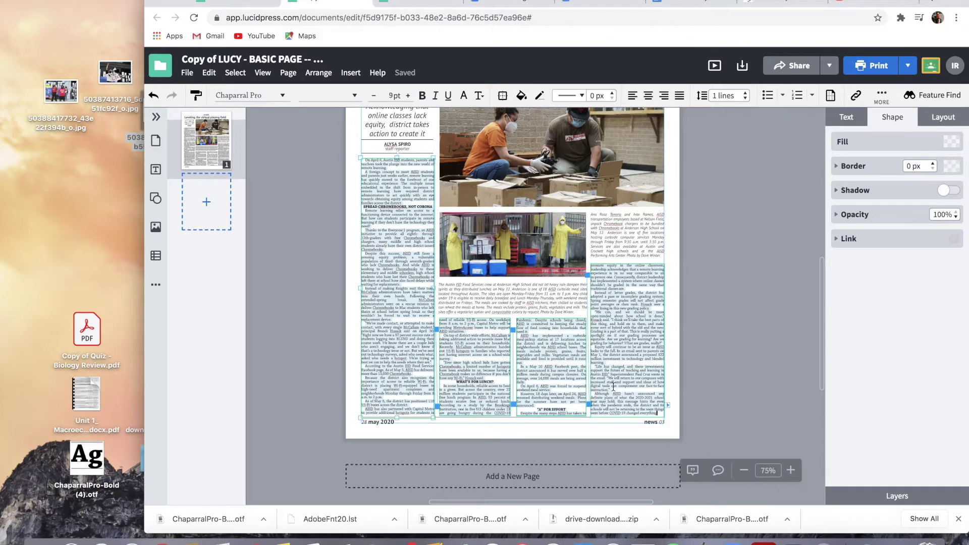
key(BackSpace)
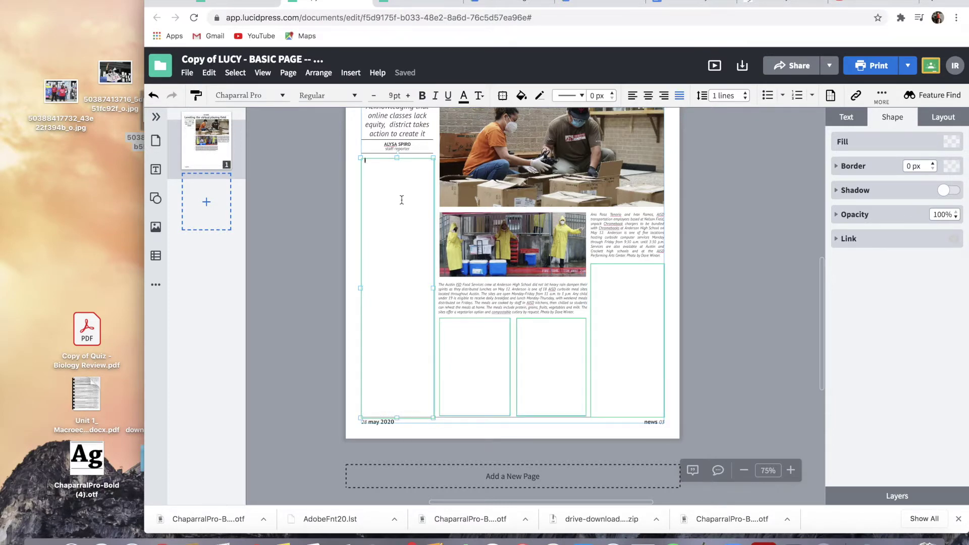
key(ctrl+v)
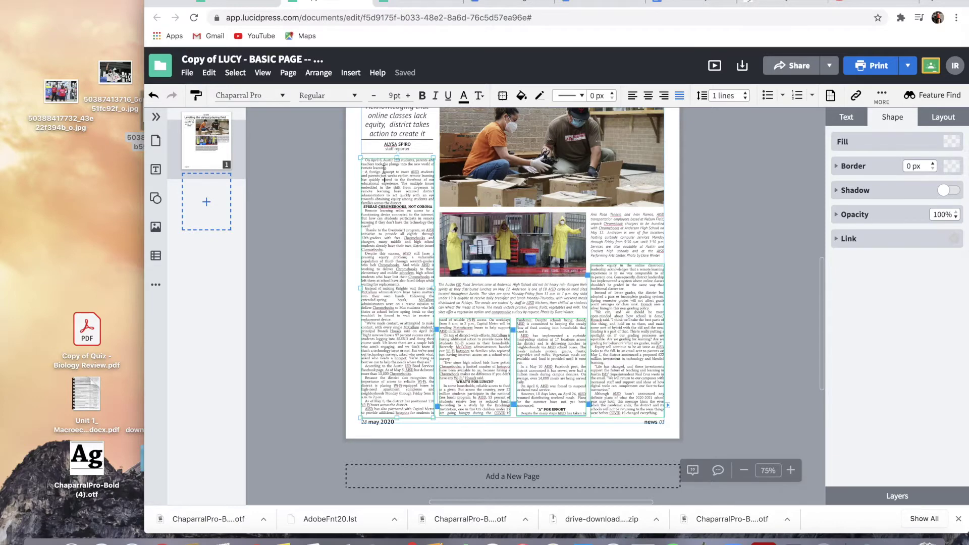
drag(366, 159, 668, 419)
key(BackSpace)
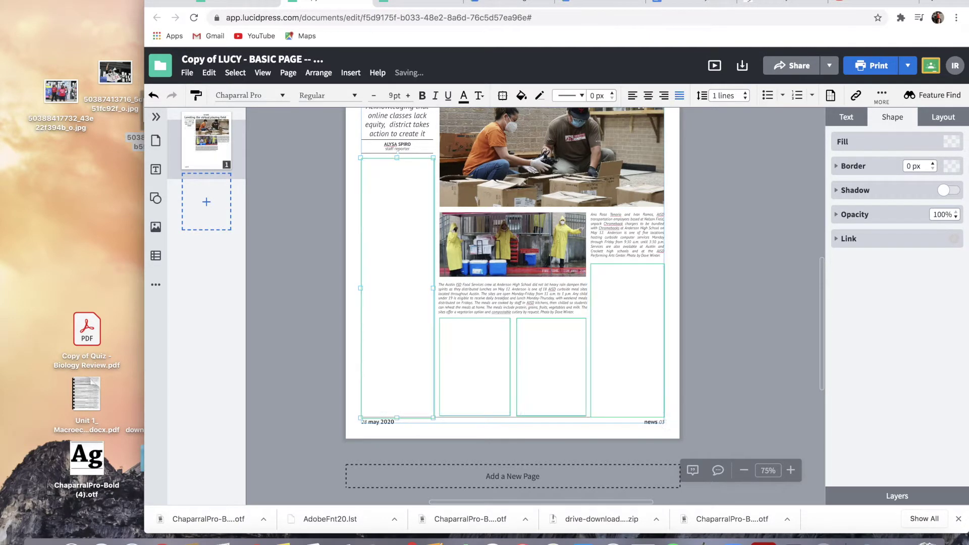
Check the Teacher rally story document, then return to the page layout
click(689, 4)
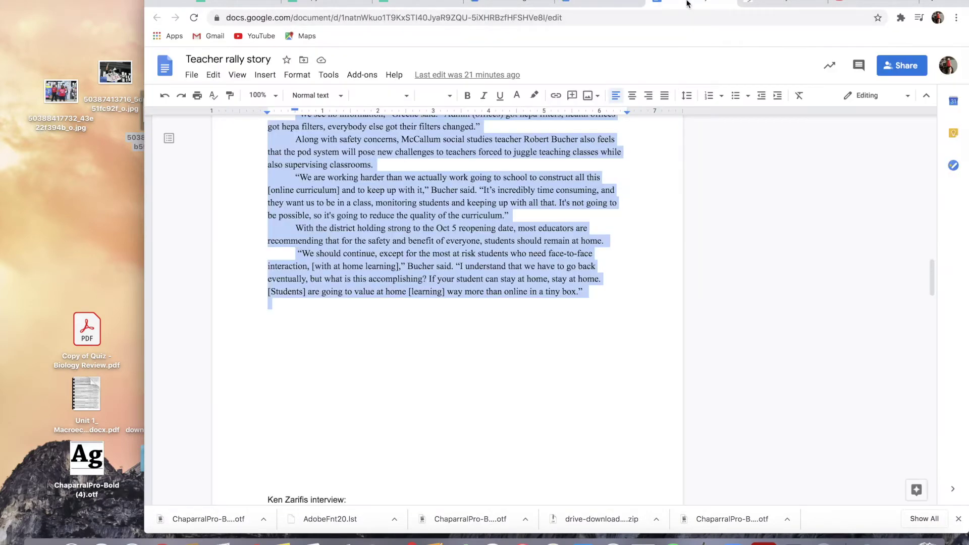
scroll(418, 278, up, 3)
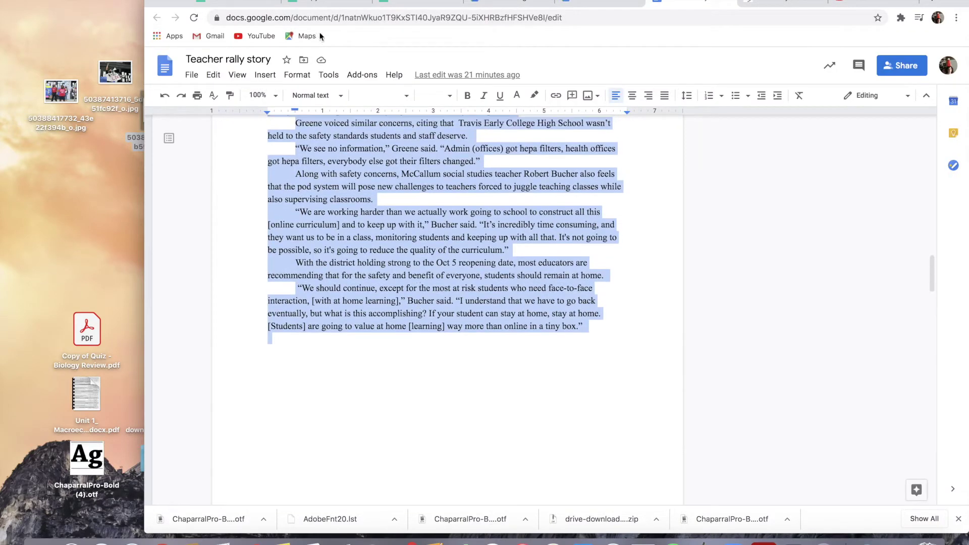
click(341, 2)
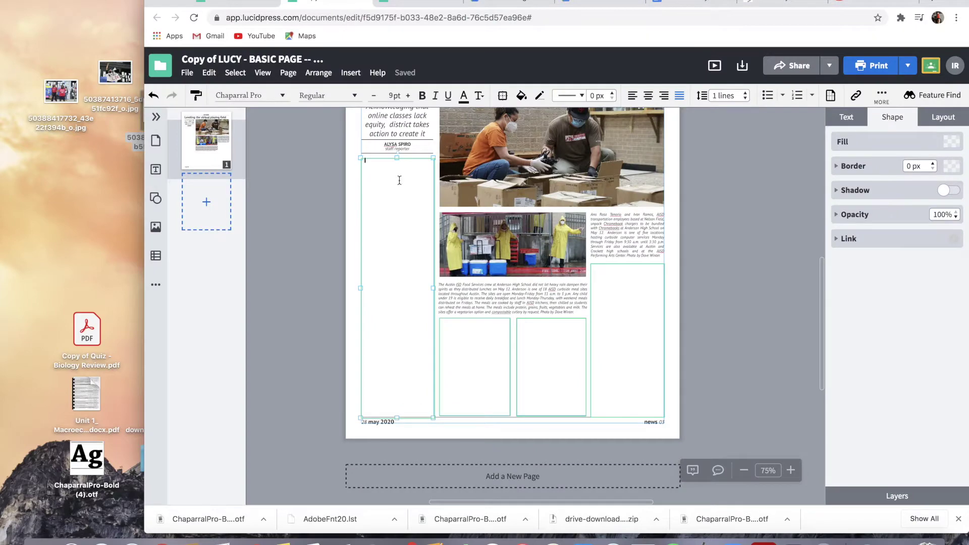
Paste the teacher rally story into the empty body columns
key(super+v)
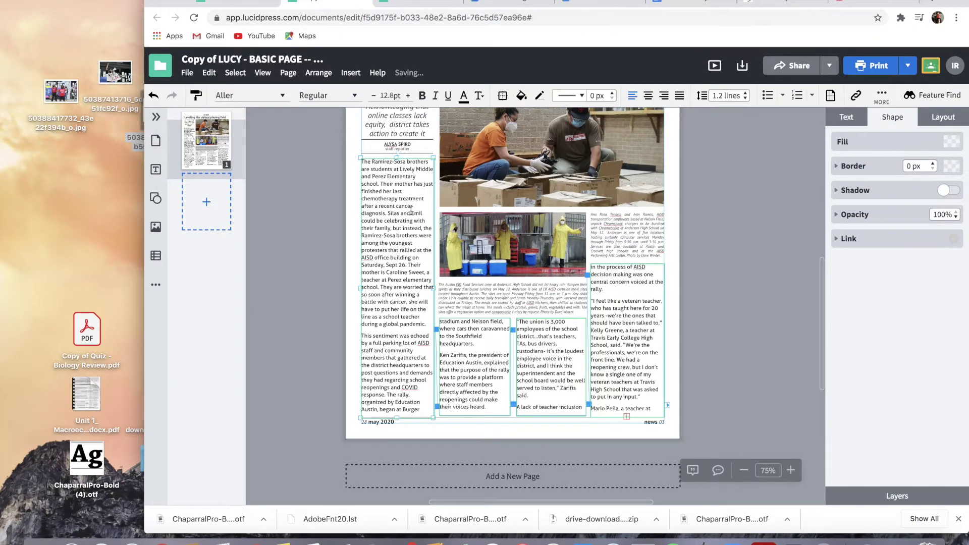
scroll(372, 185, up, 1)
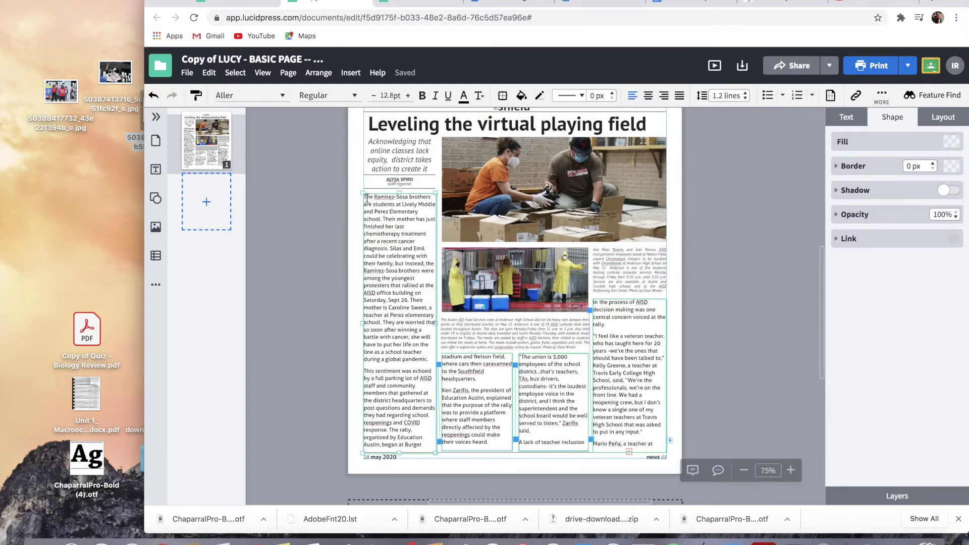
drag(364, 196, 794, 396)
scroll(793, 396, right, 1)
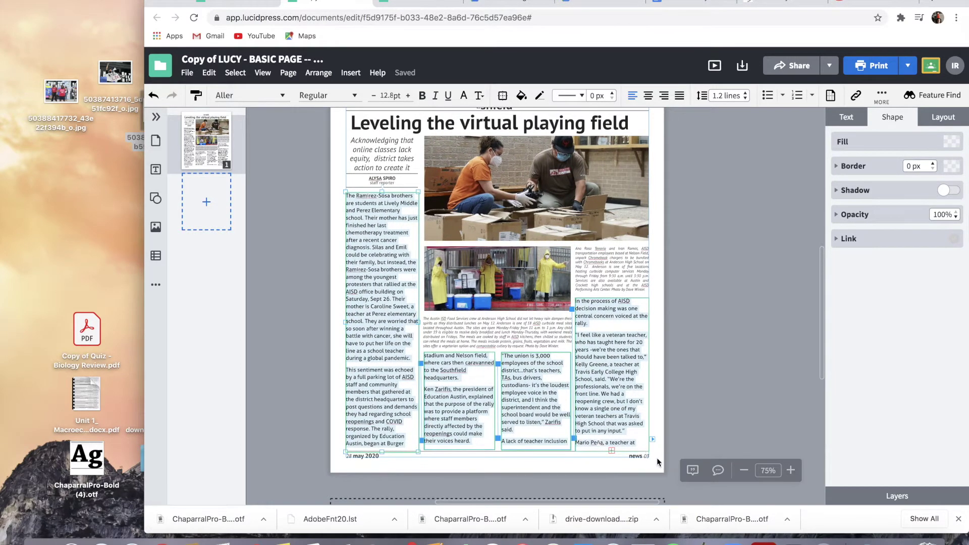
Set the story text in the first and right columns to Chaparral Pro
click(283, 95)
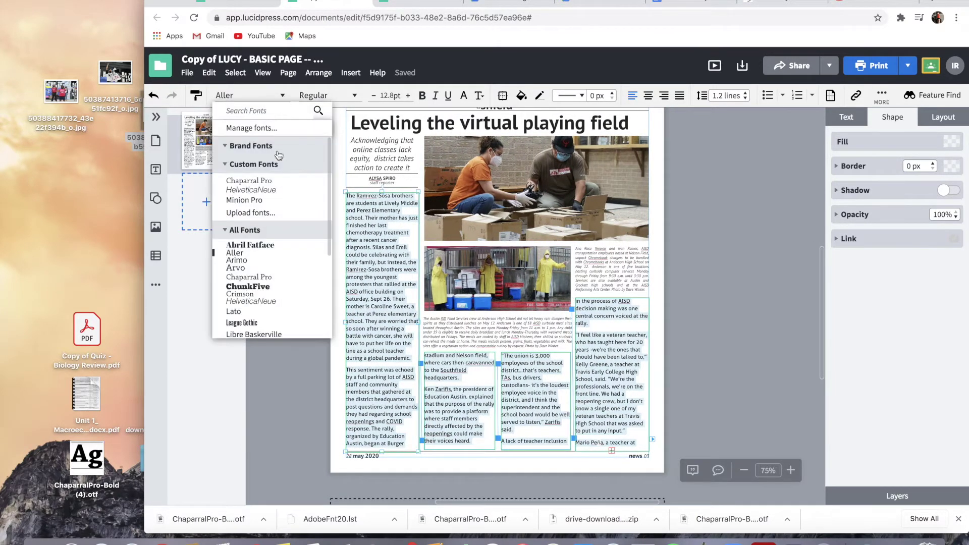
click(268, 181)
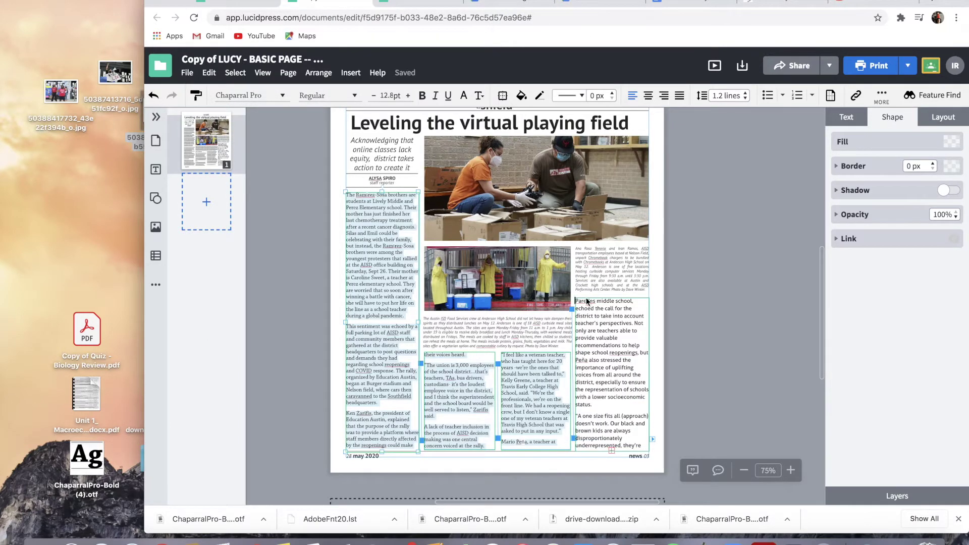
drag(577, 301, 642, 456)
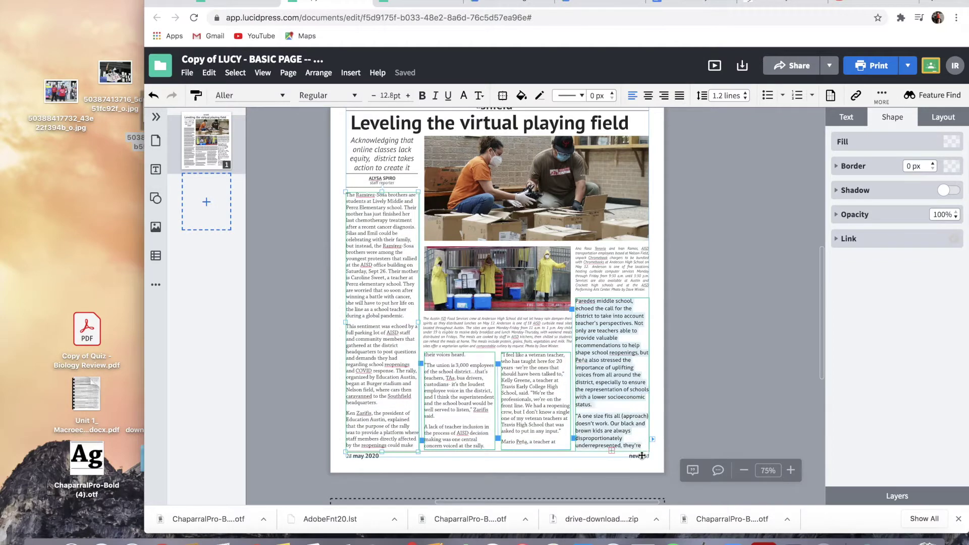
click(282, 95)
click(248, 180)
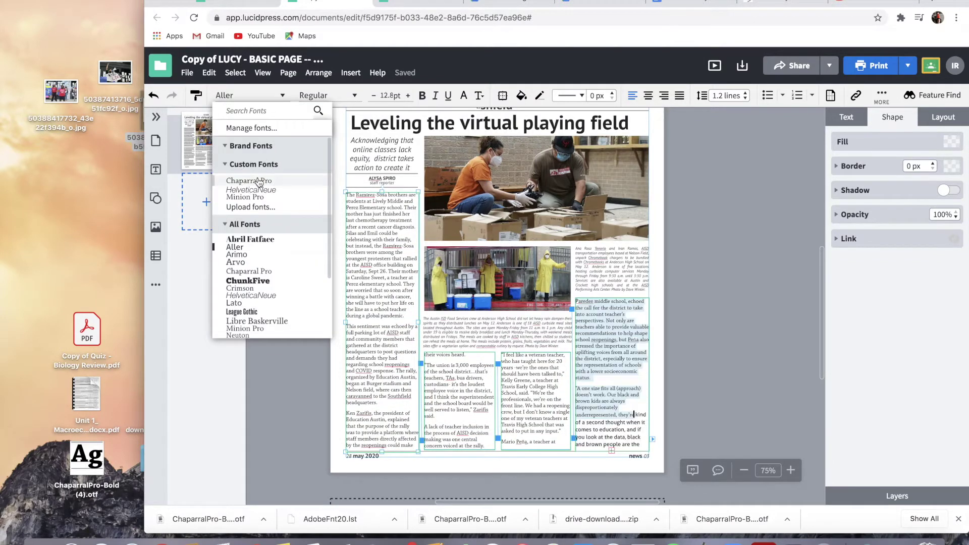
click(589, 404)
scroll(588, 403, down, 1)
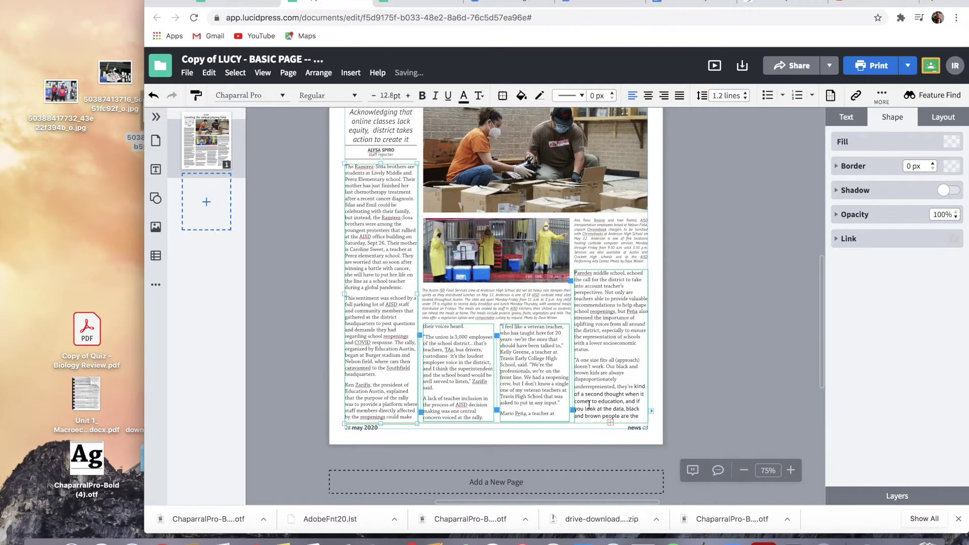
Set the story to 9 pt, then decrease the font size of all column text
drag(347, 168, 638, 414)
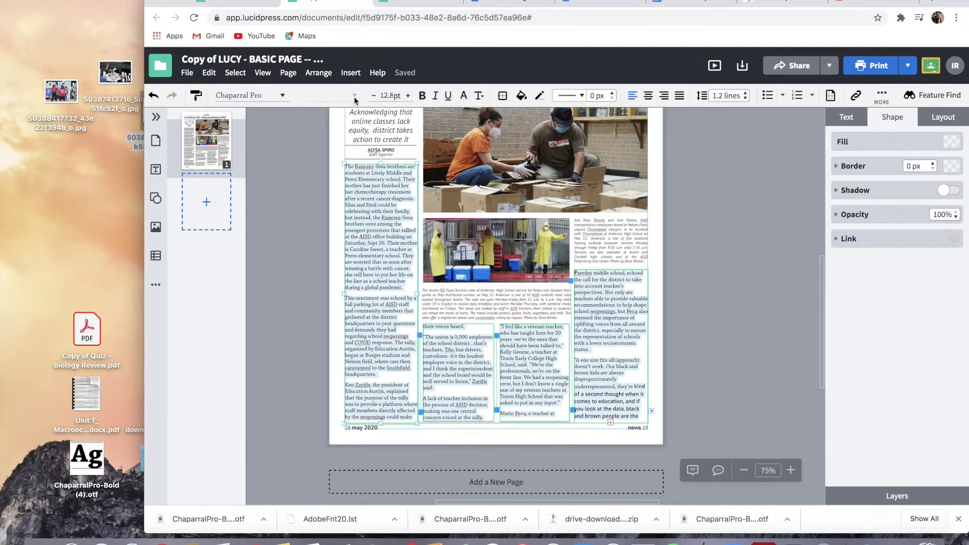
click(391, 96)
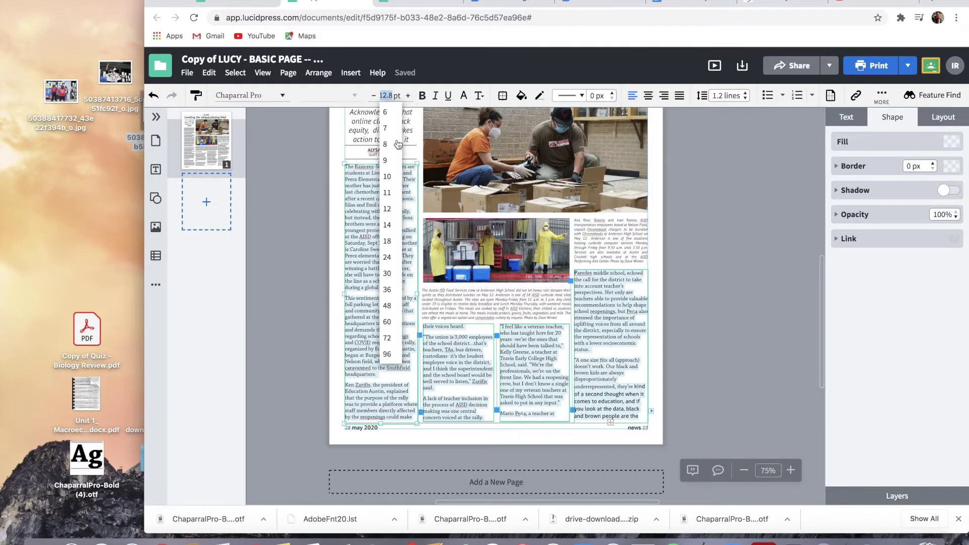
click(386, 161)
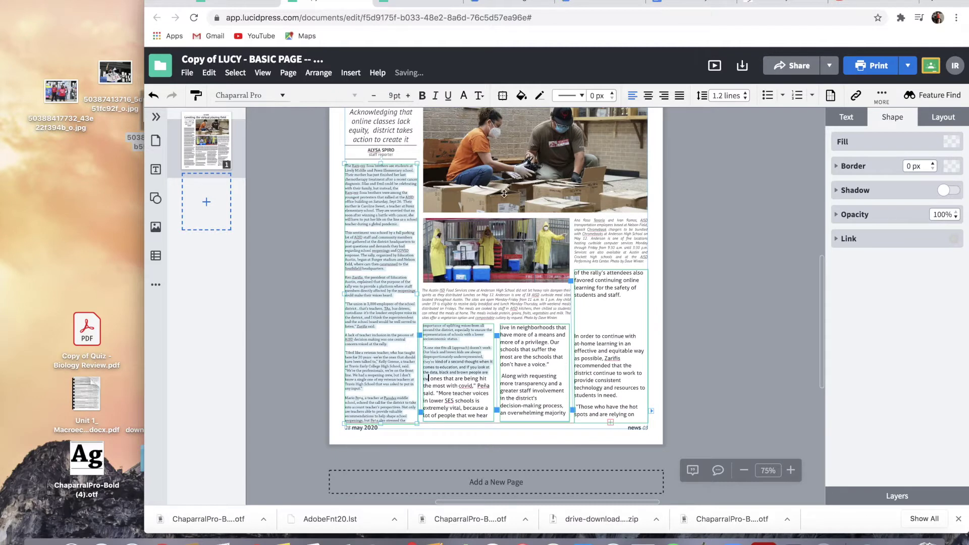
click(470, 346)
click(431, 379)
click(624, 432)
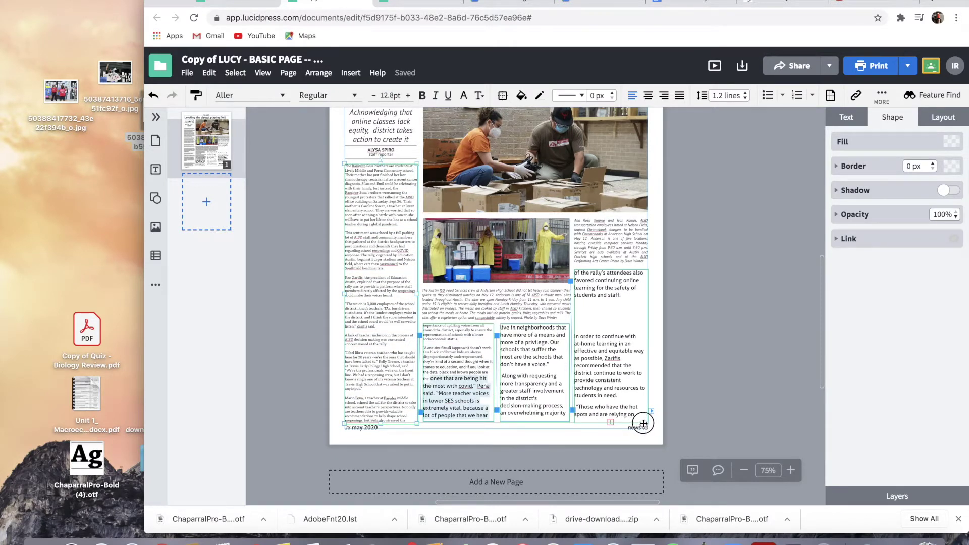
key(ctrl+a)
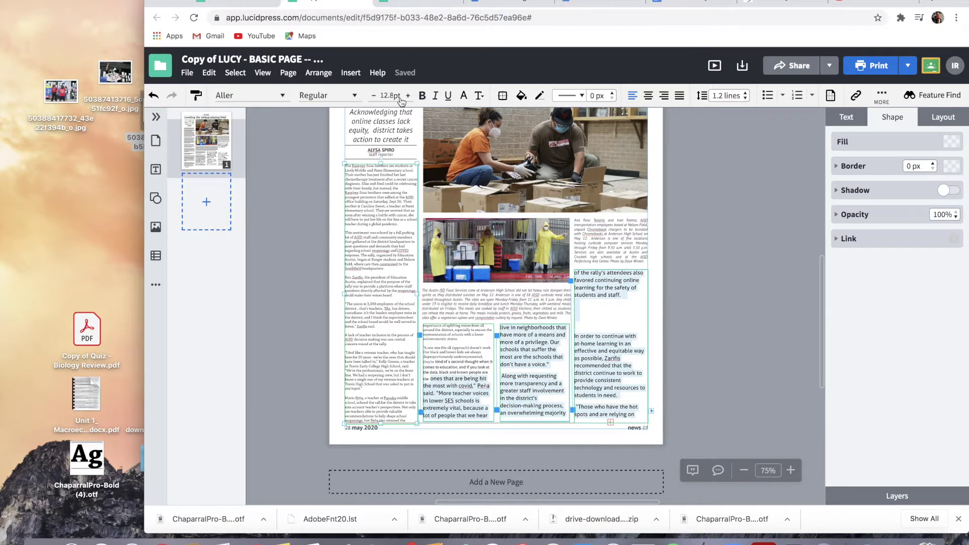
click(374, 95)
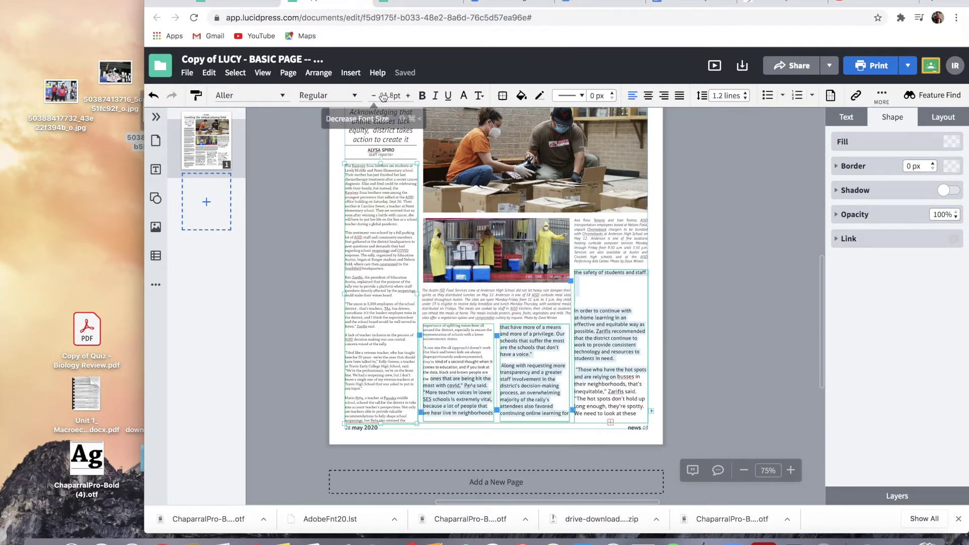
Remove the empty line after 'pandemic.' so 'This sentiment...' starts its own paragraph
scroll(550, 356, down, 1)
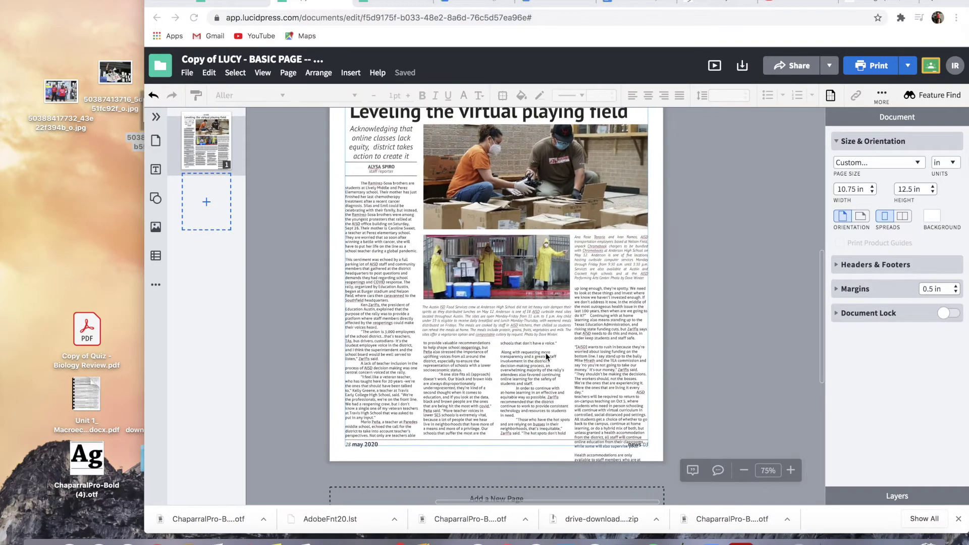
scroll(406, 258, up, 2)
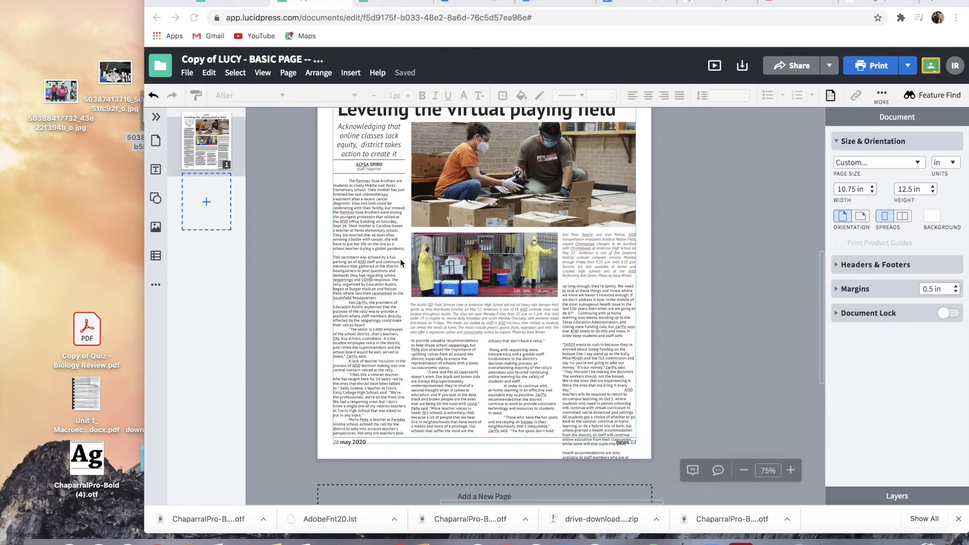
scroll(401, 262, down, 1)
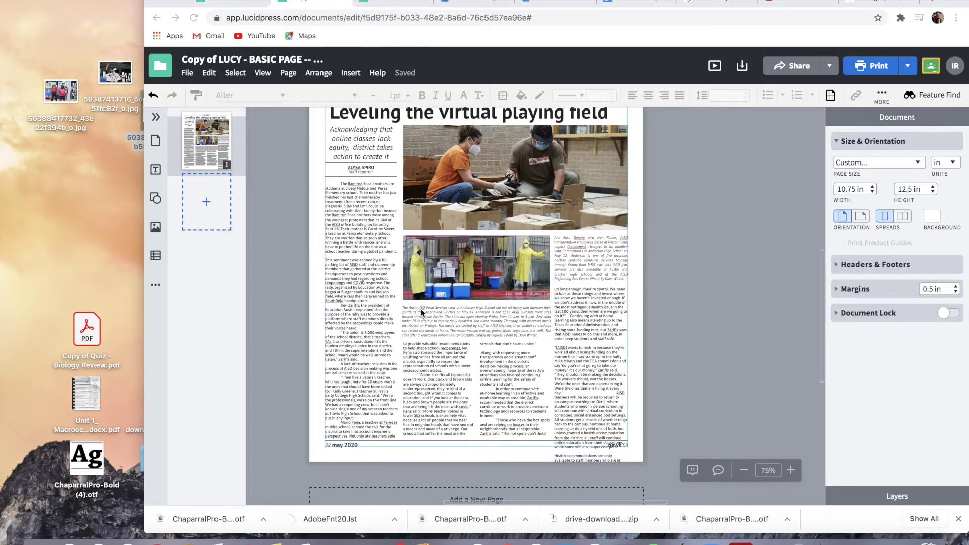
scroll(366, 288, up, 2)
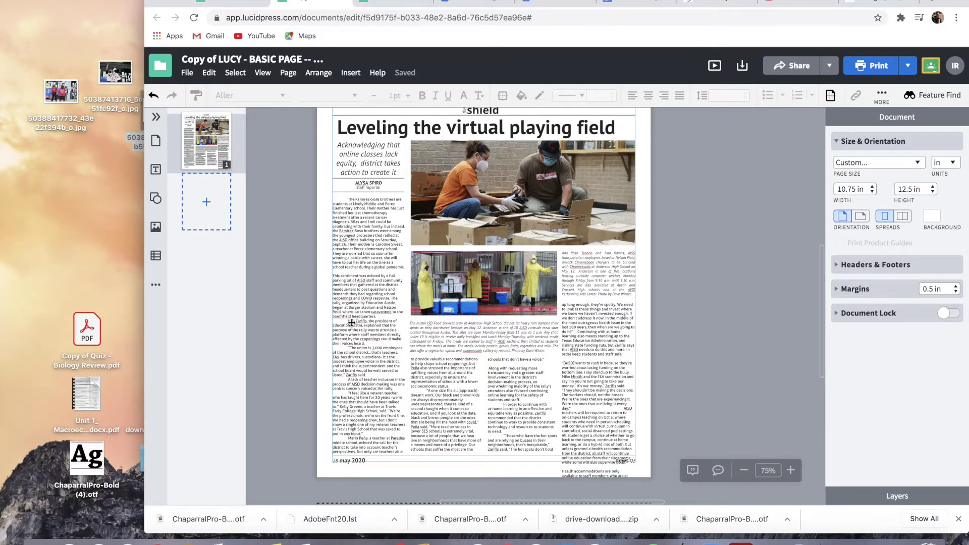
click(334, 271)
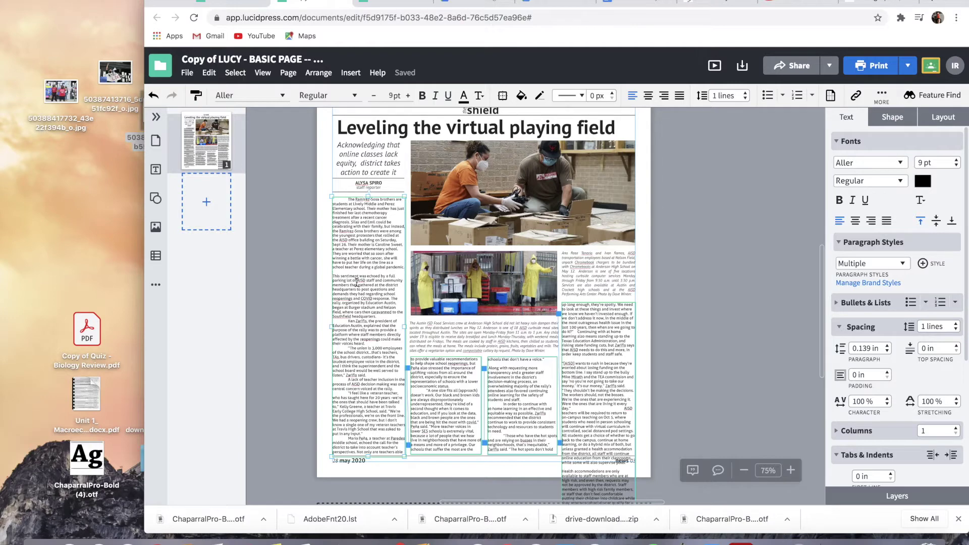
key(BackSpace)
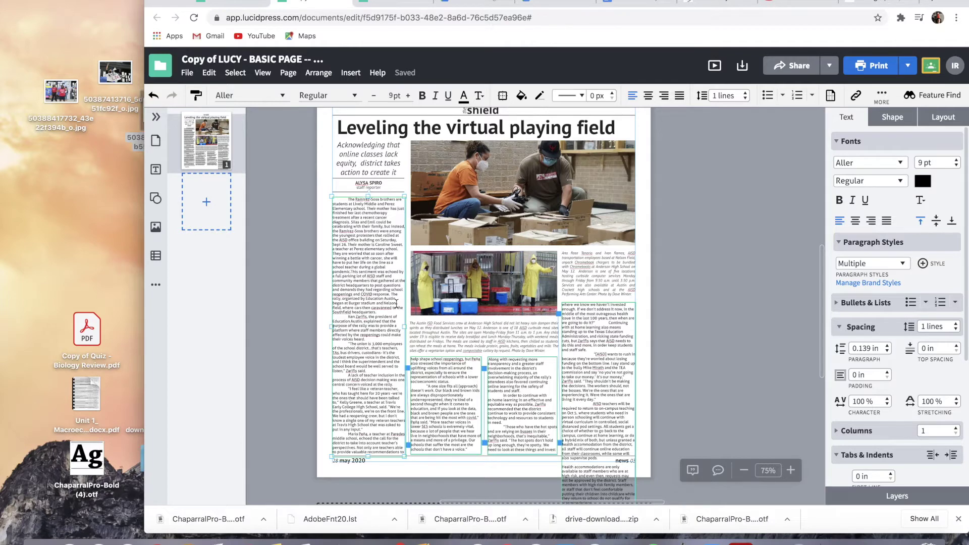
key(Return)
Clear the extra paragraph breaks further down, keeping single breaks before paragraphs
click(348, 376)
key(BackSpace)
key(BackSpace)
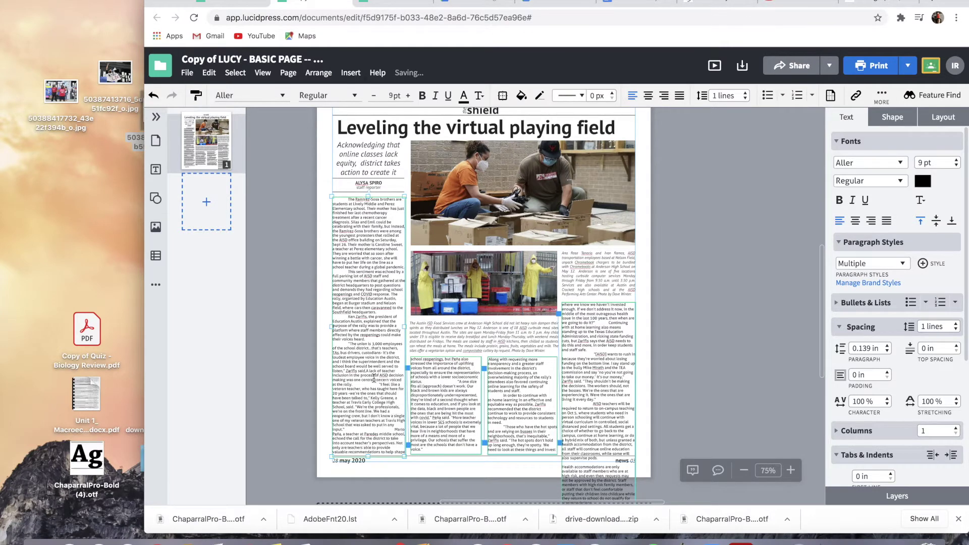
key(super+z)
key(super+z)
key(super+z)
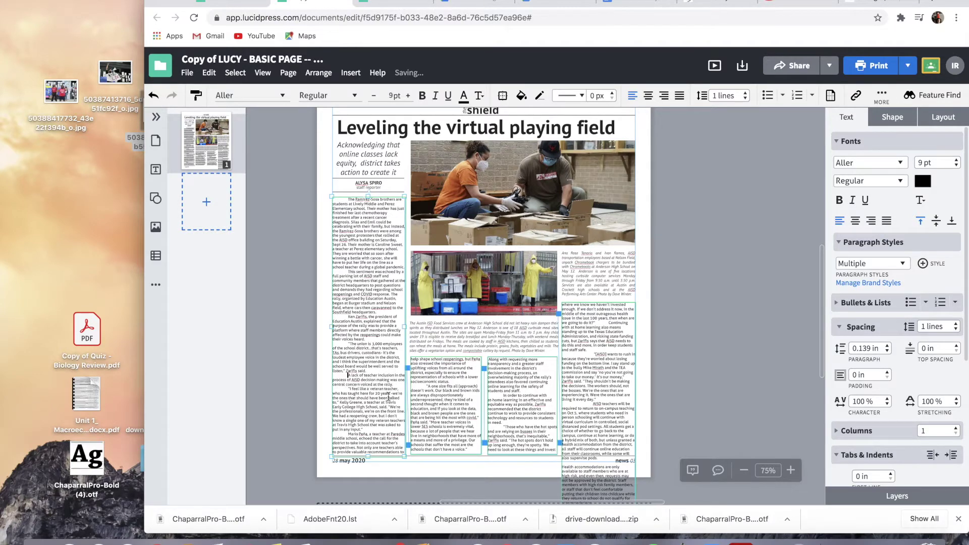
scroll(388, 397, down, 2)
scroll(514, 400, down, 2)
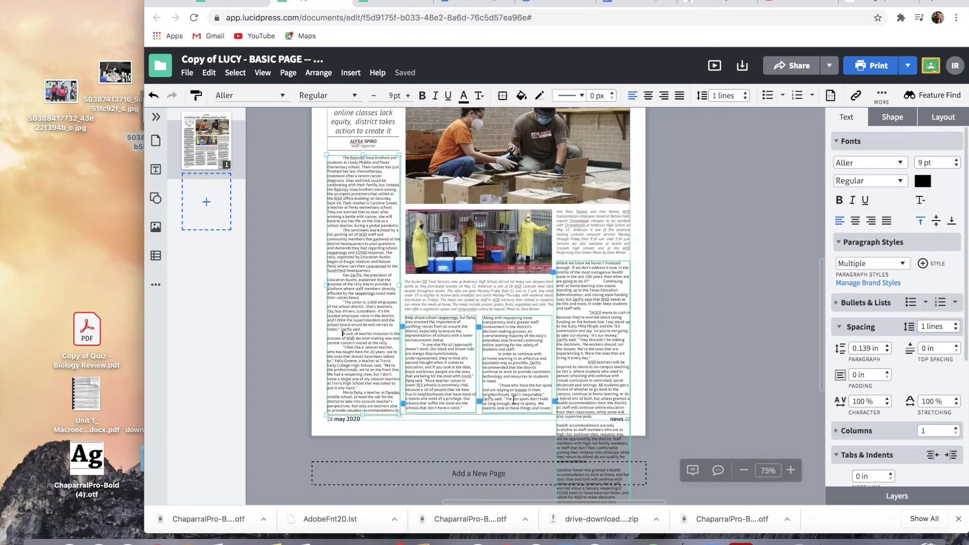
scroll(513, 399, down, 2)
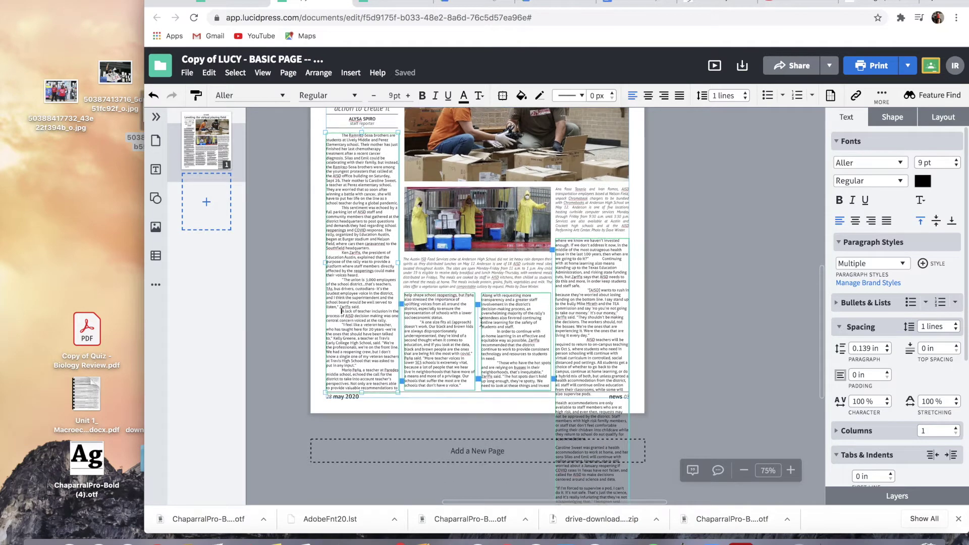
scroll(657, 407, down, 1)
scroll(652, 399, down, 1)
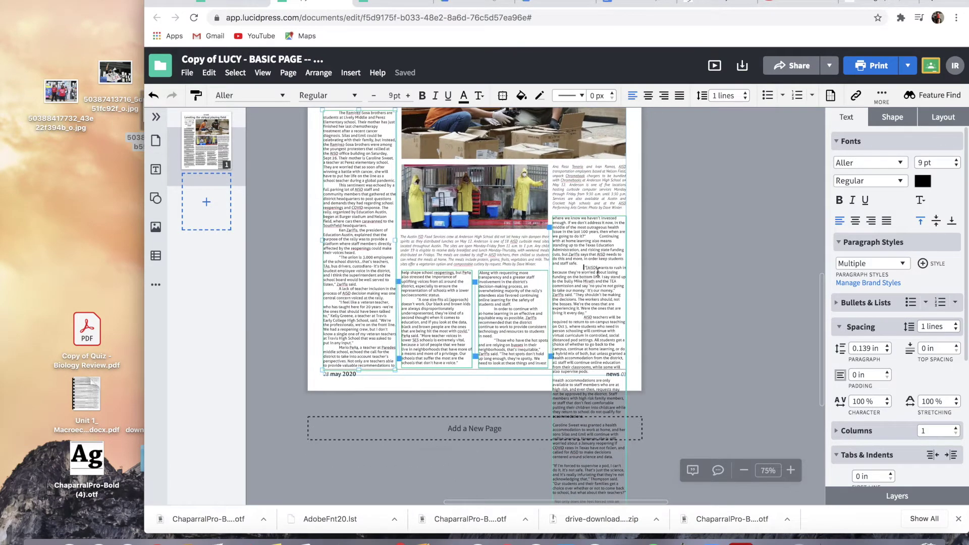
Remove the stray breaks in the right column's AISD teachers paragraph
key(BackSpace)
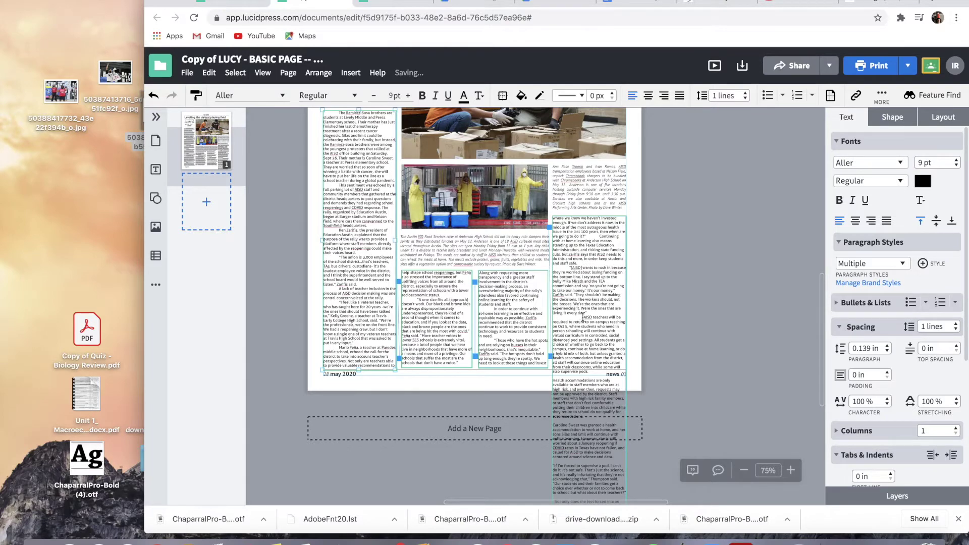
click(568, 317)
key(BackSpace)
scroll(589, 386, up, 2)
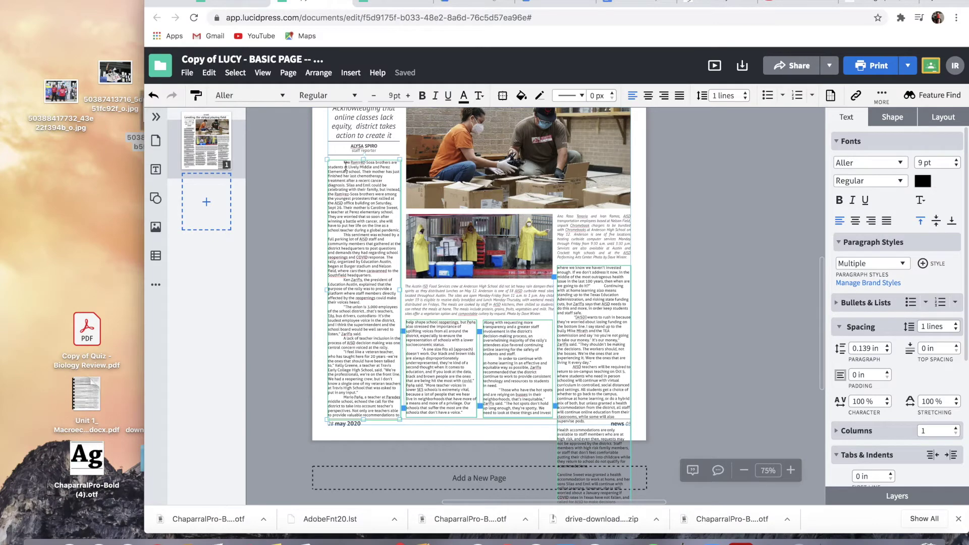
Set the story text to Chaparral Pro and add a blank second page
click(374, 183)
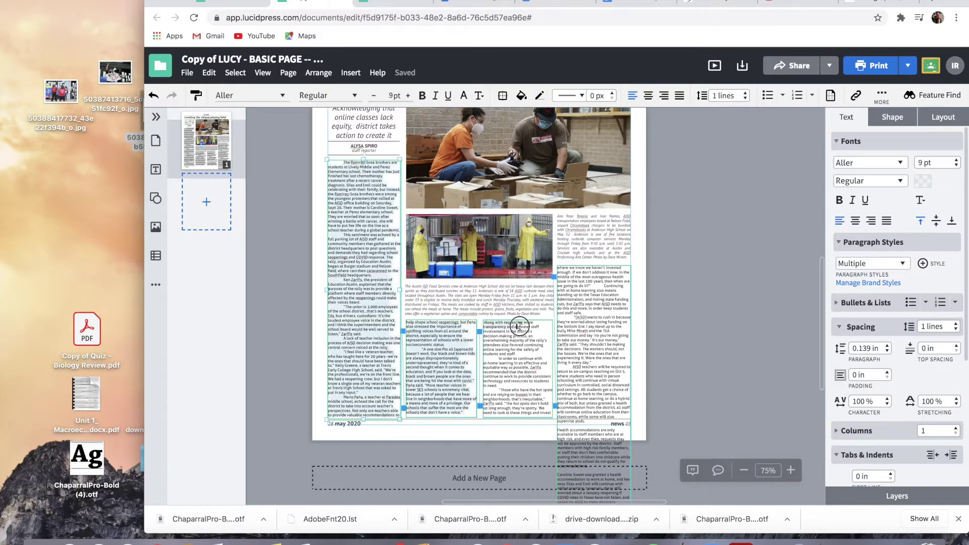
drag(520, 326, 650, 491)
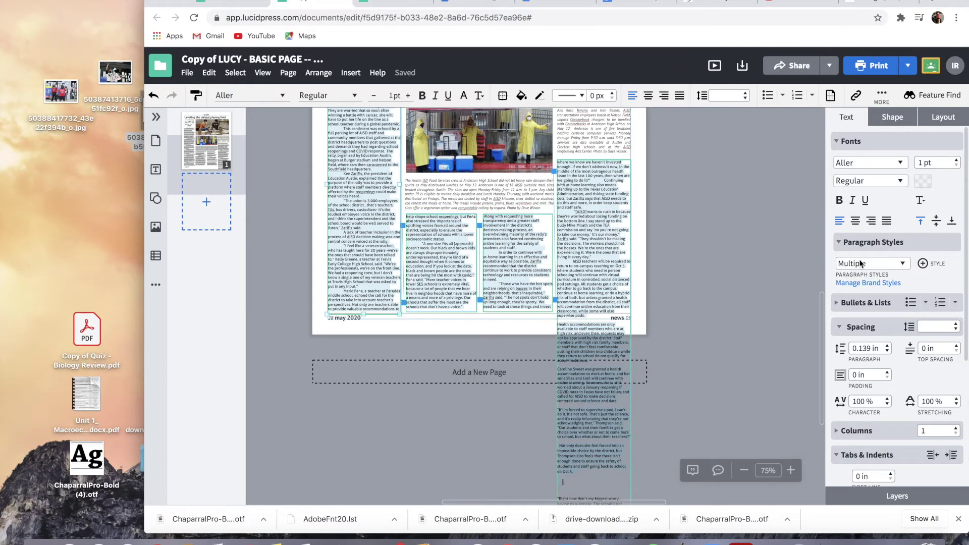
click(901, 164)
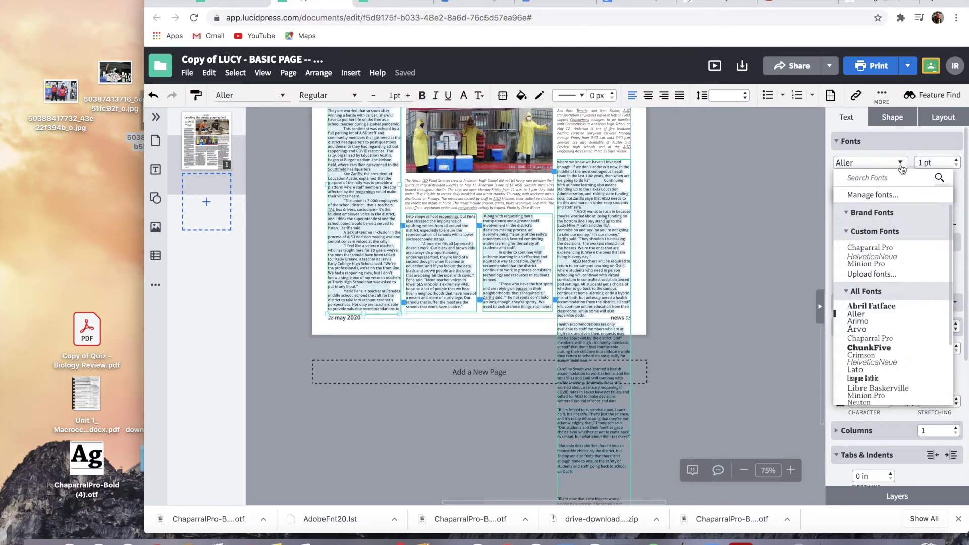
click(887, 248)
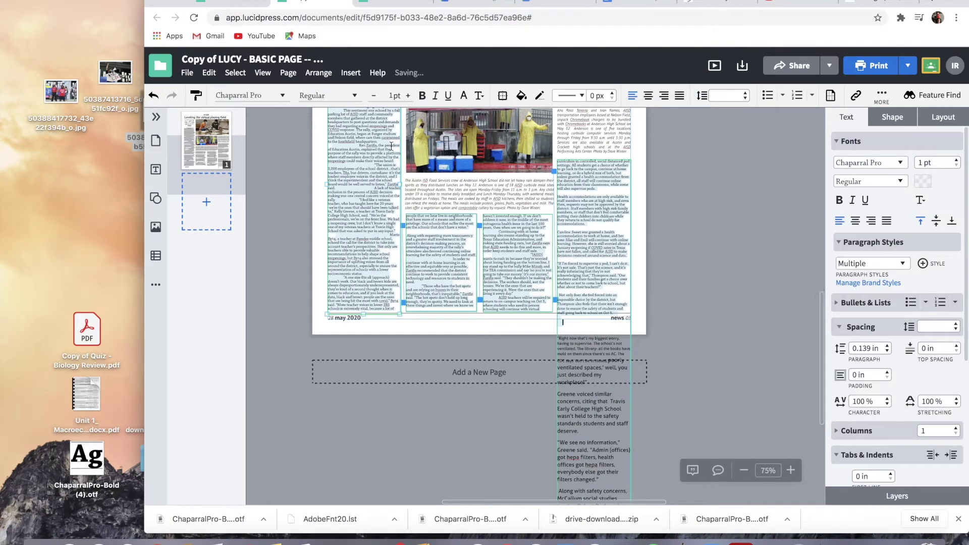
click(439, 233)
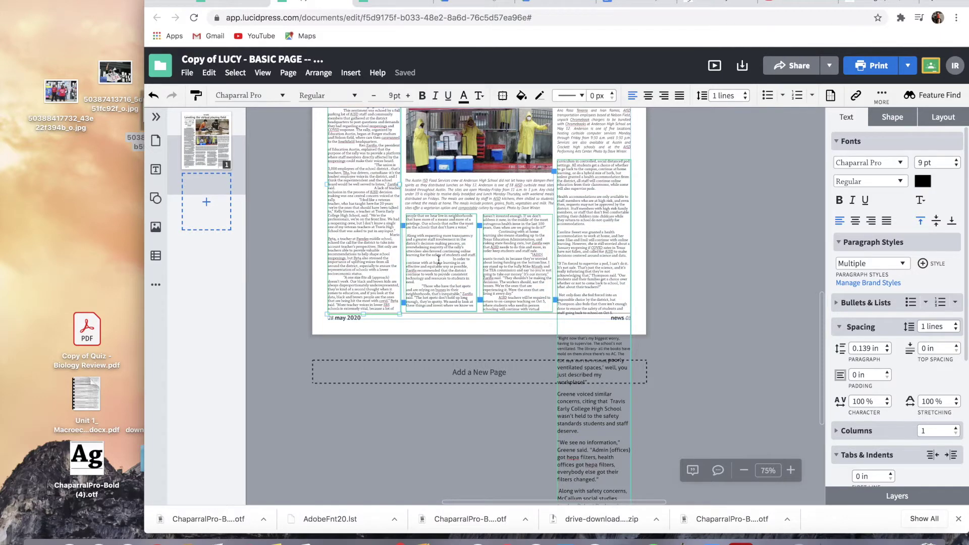
scroll(428, 230, up, 3)
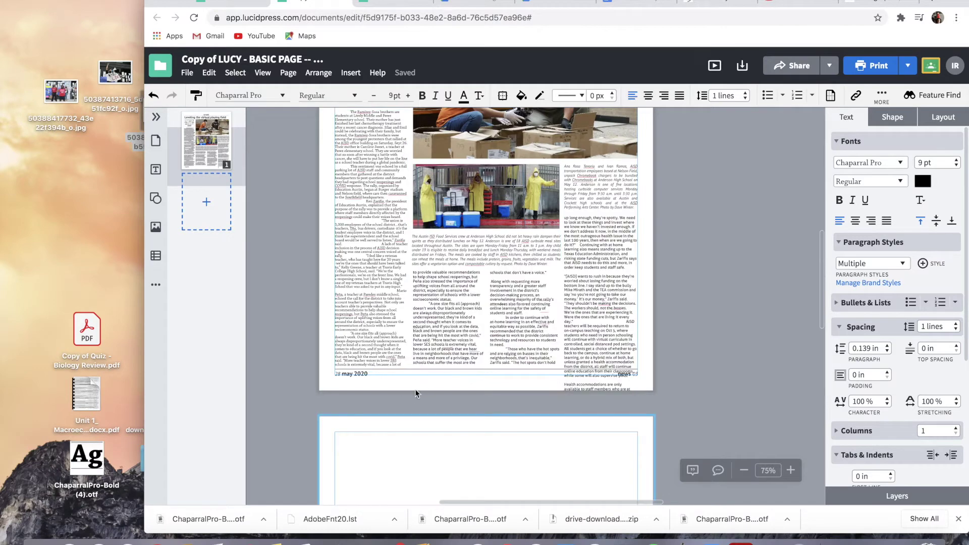
click(415, 389)
Rejoin and re-break the 'Along with requesting' paragraph in the middle column
scroll(478, 343, up, 2)
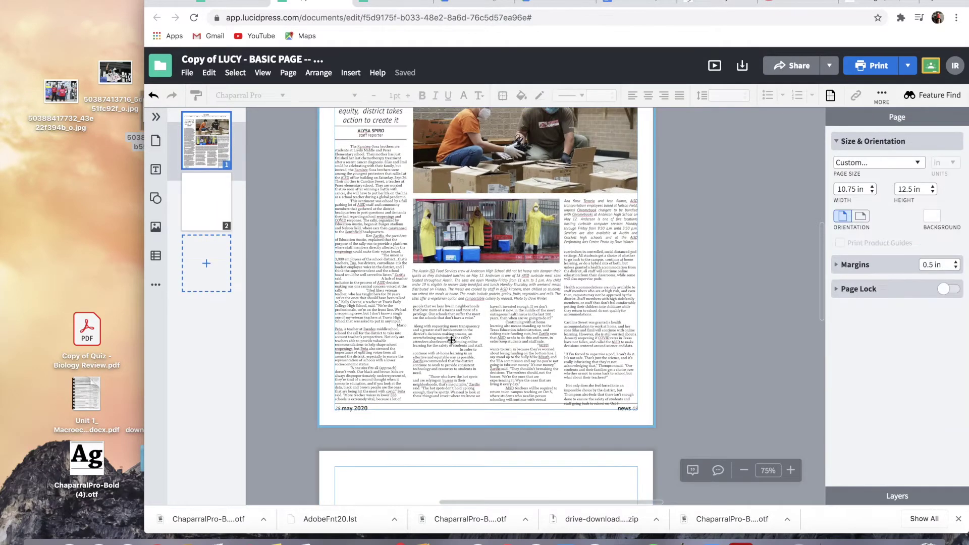
click(415, 327)
click(415, 327)
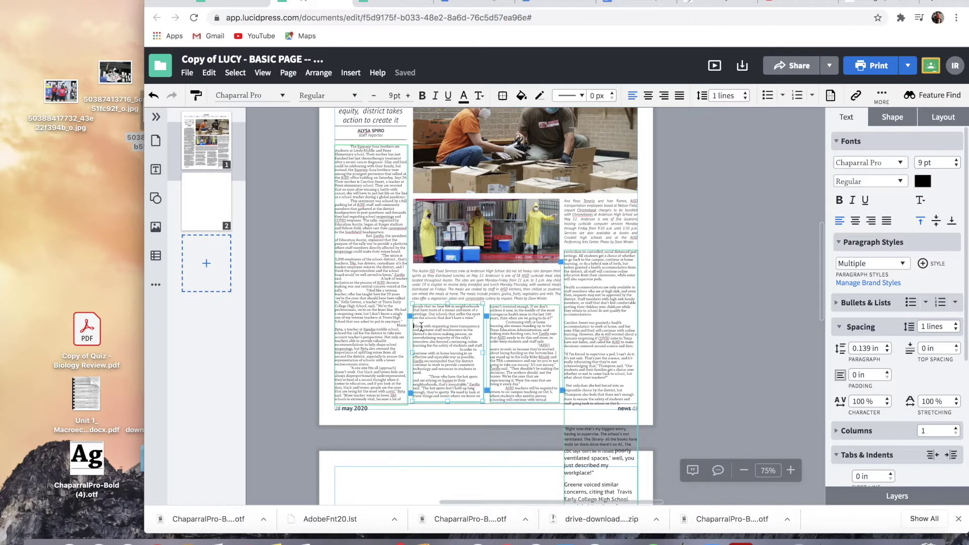
key(BackSpace)
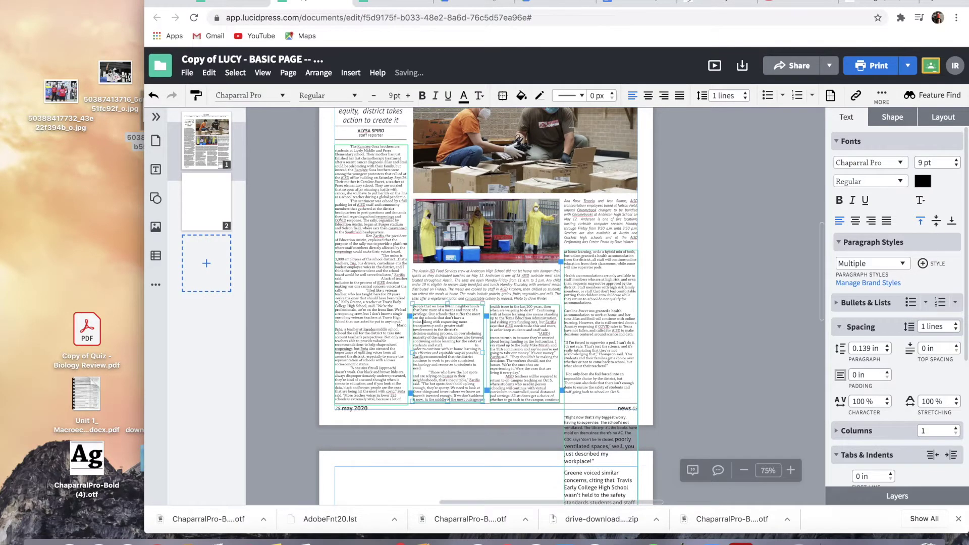
key(Return)
Start 'worry, having to supervise' on a new line and confirm the body font
scroll(555, 302, down, 2)
click(671, 330)
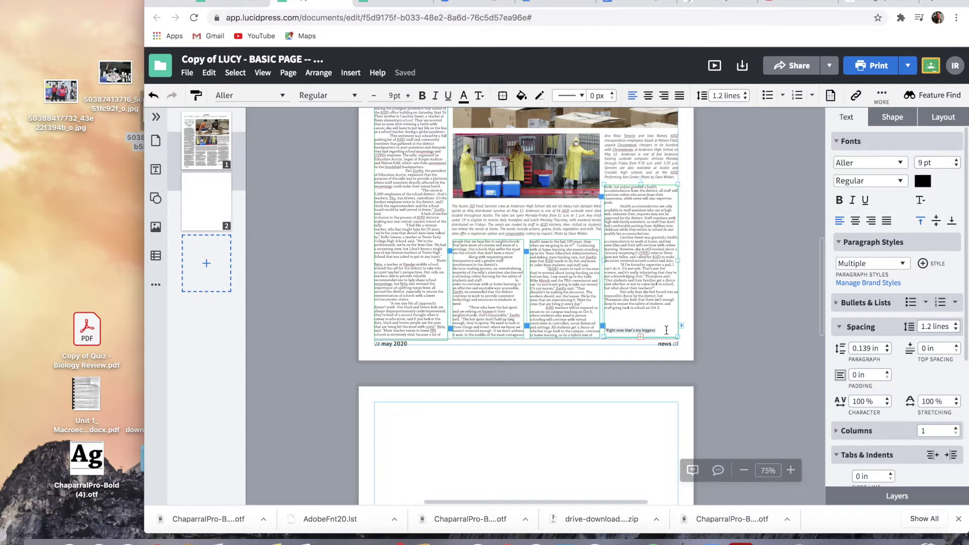
key(Return)
key(Return)
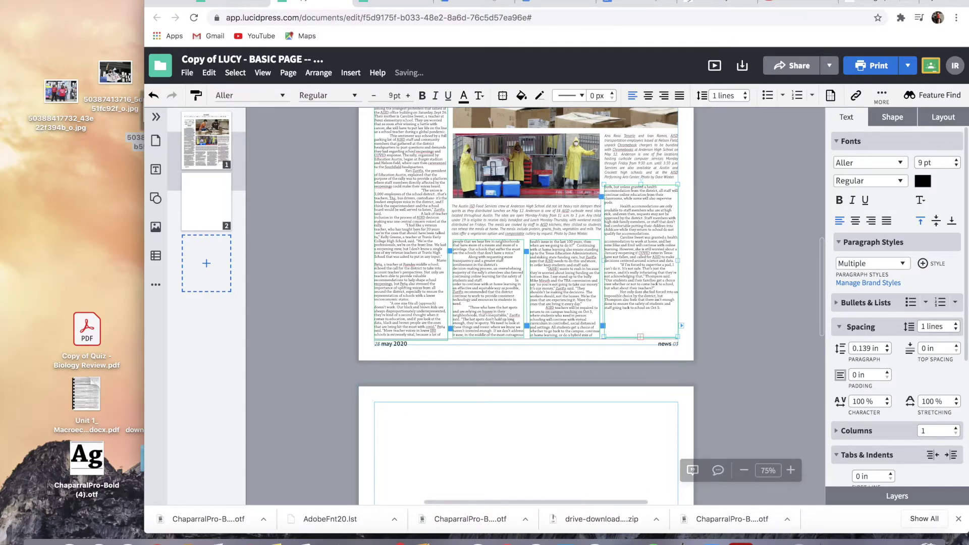
scroll(669, 348, up, 3)
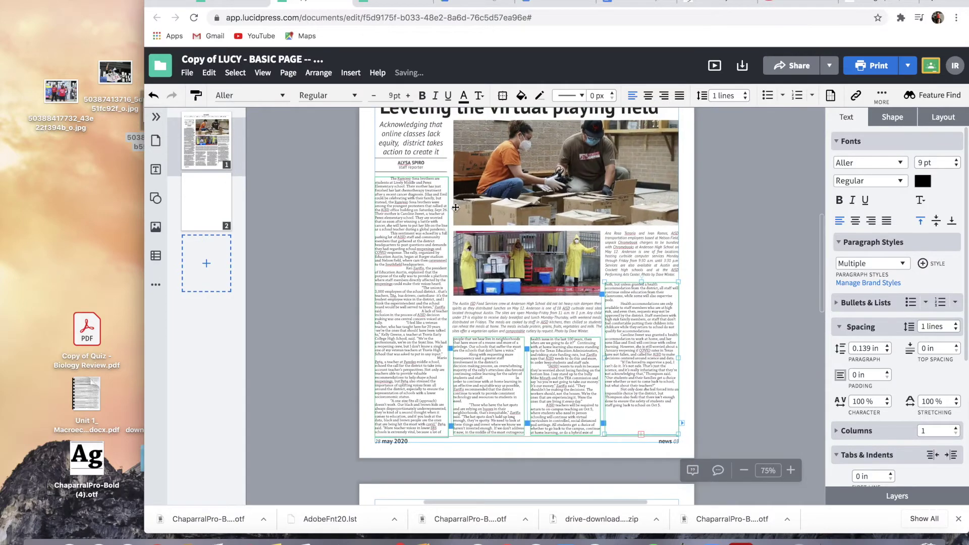
click(432, 237)
scroll(750, 225, up, 1)
scroll(750, 226, right, 1)
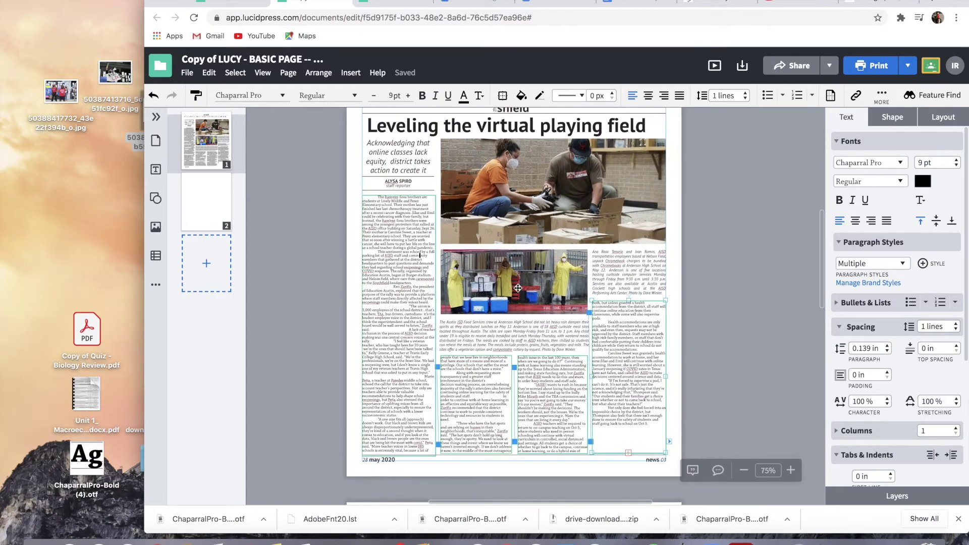
Display the page's layout guides from View > Guides
click(750, 222)
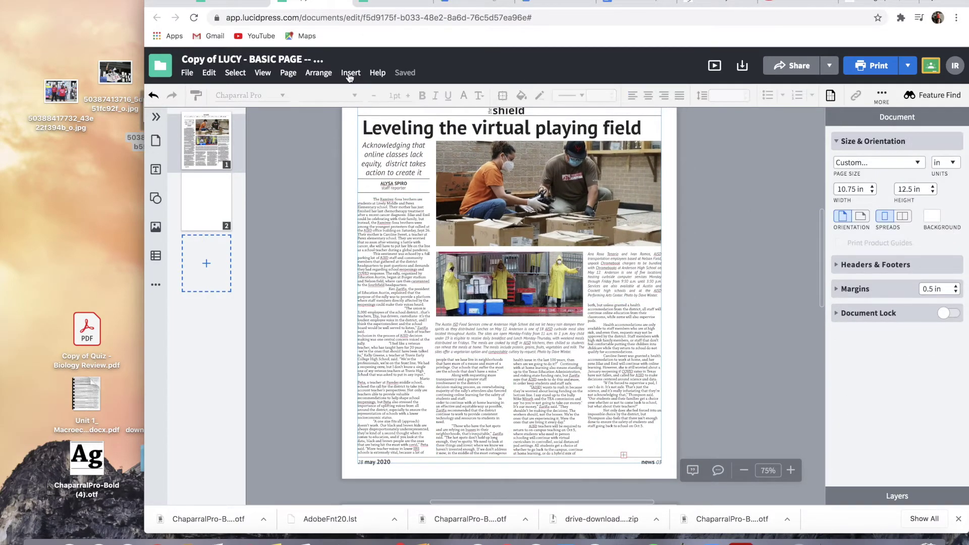
click(263, 74)
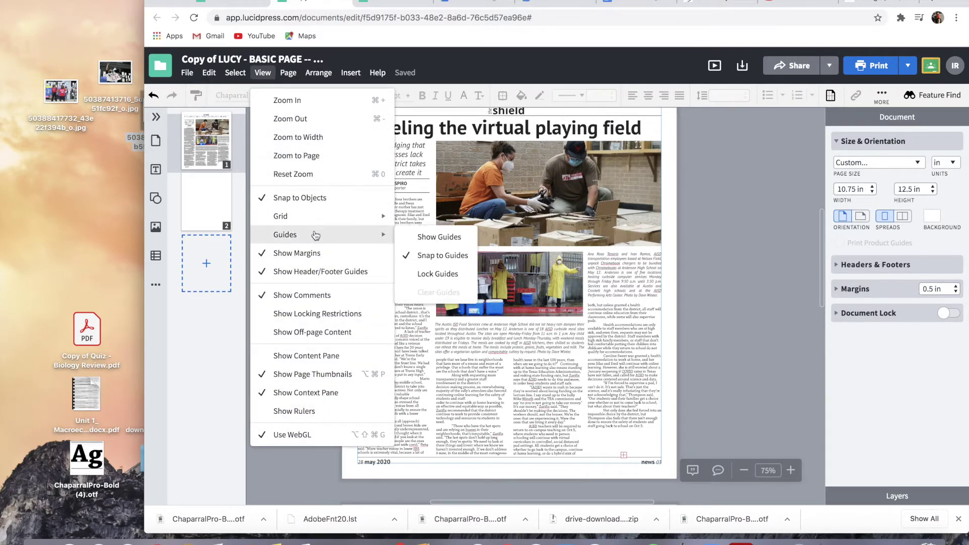
mouse_move(305, 238)
click(415, 237)
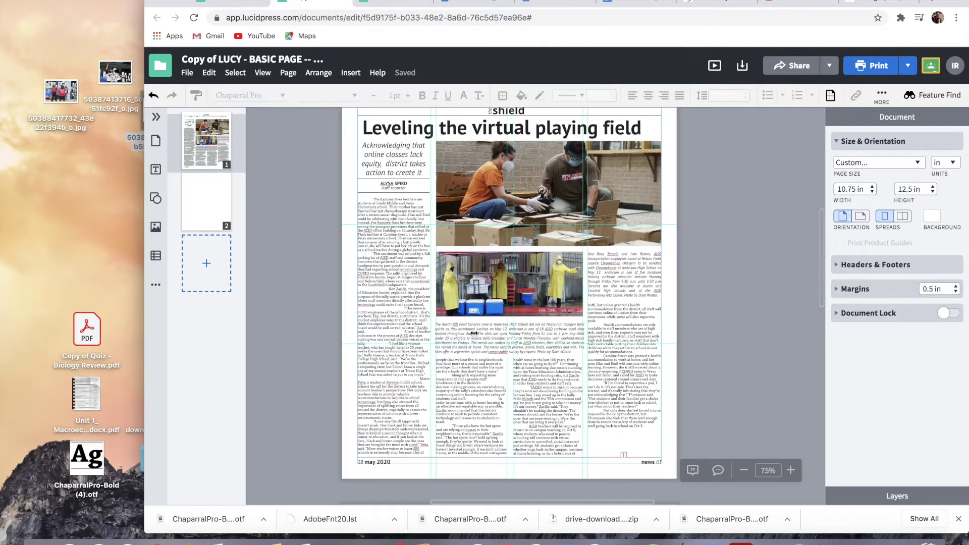
Zoom to 100% to check column edges against the guides, then zoom back out
scroll(464, 417, left, 2)
scroll(465, 418, left, 1)
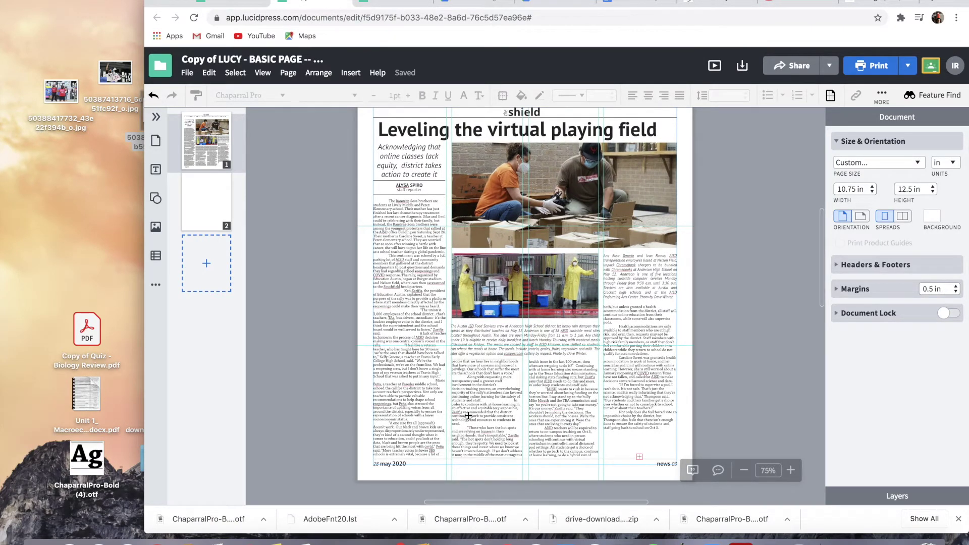
key(ctrl+equal)
click(416, 377)
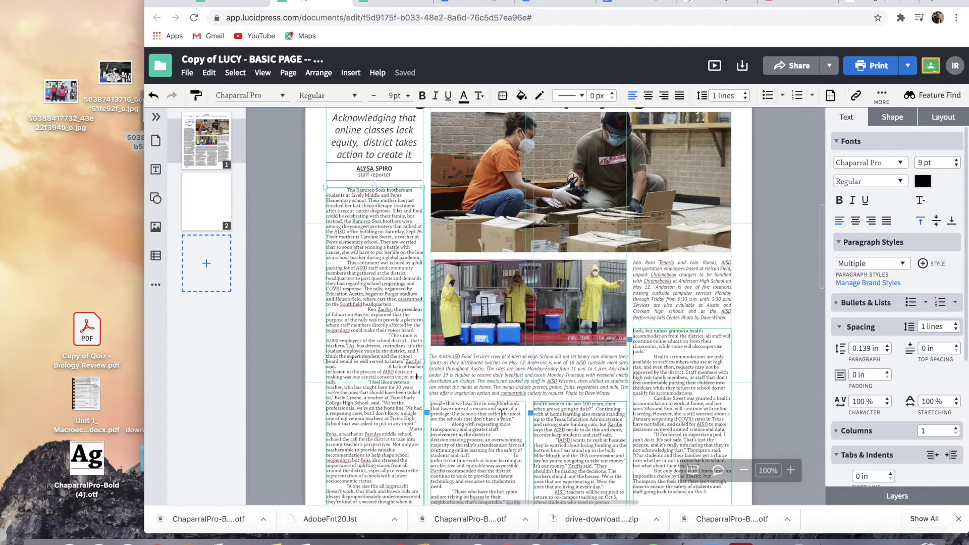
click(428, 206)
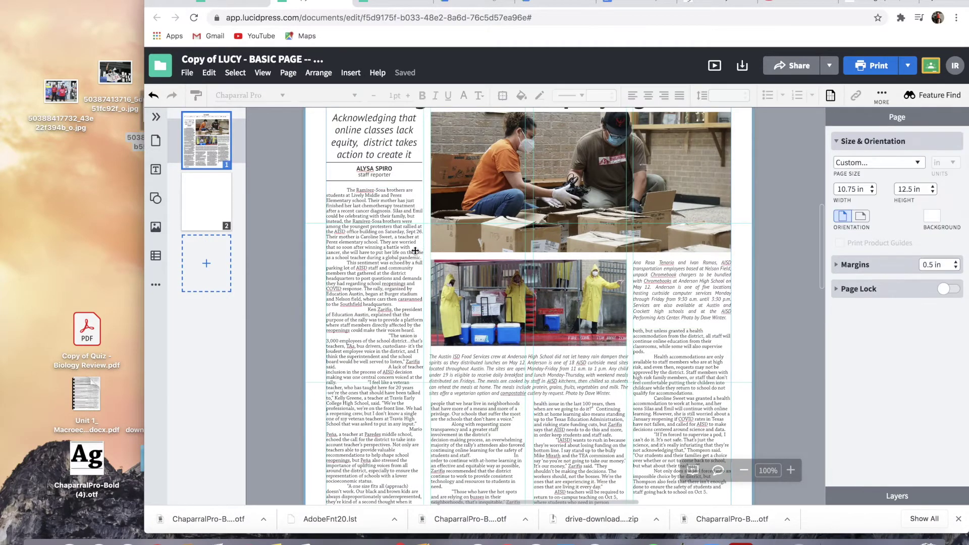
key(ctrl+a)
scroll(450, 440, down, 3)
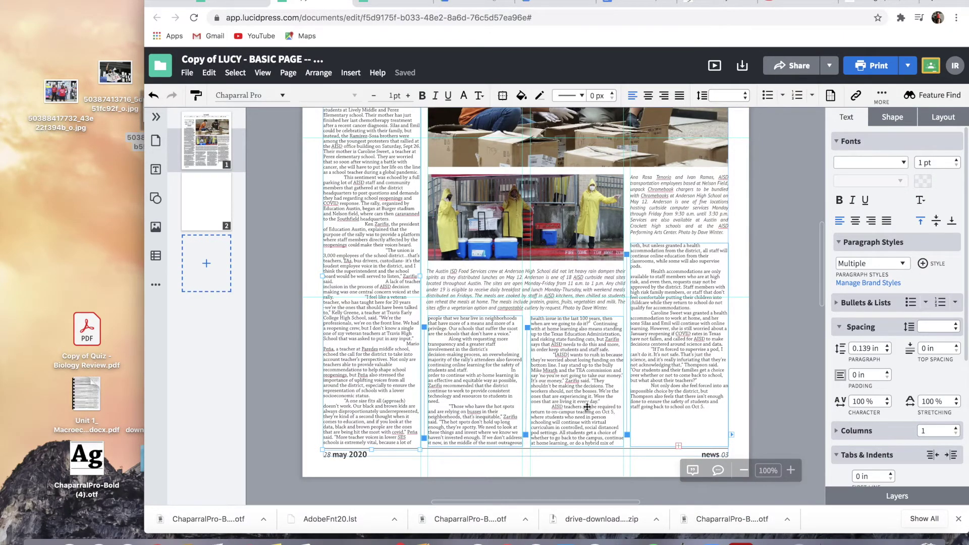
scroll(735, 345, up, 1)
key(Escape)
key(ctrl+minus)
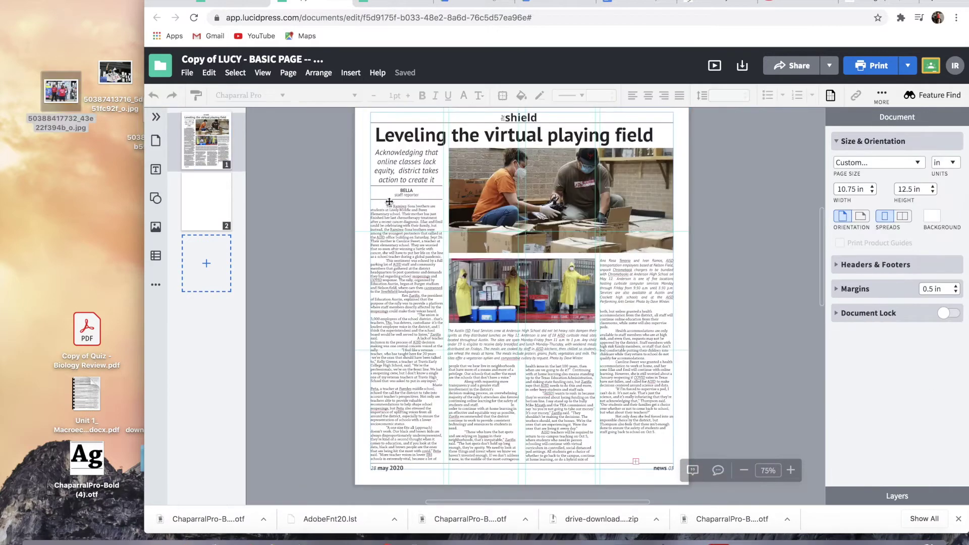
double_click(412, 257)
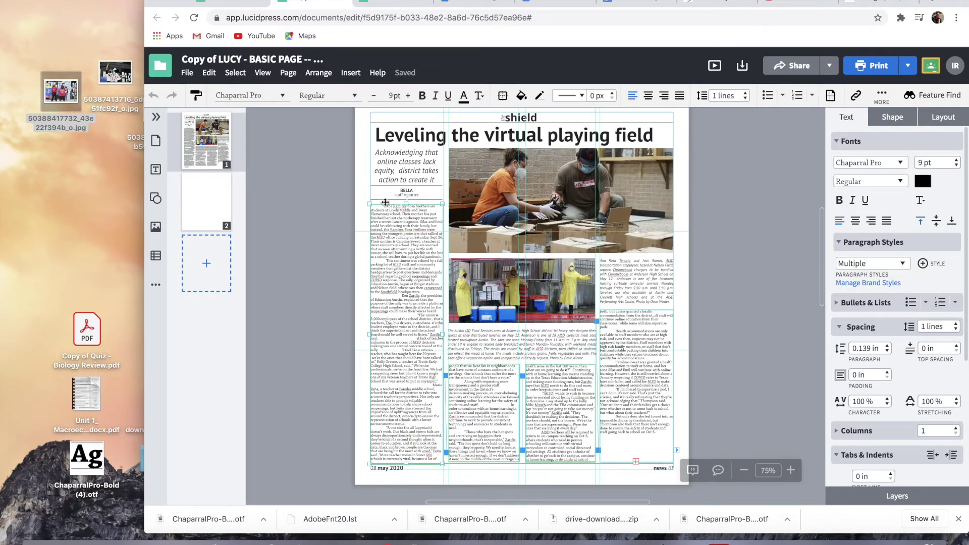
Justify all the article body text across the columns
drag(385, 203, 663, 441)
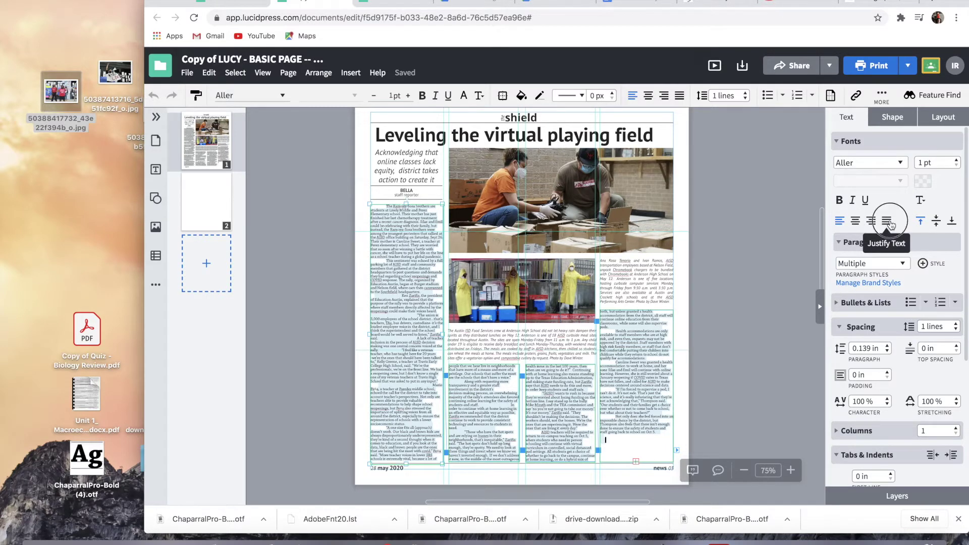
click(887, 222)
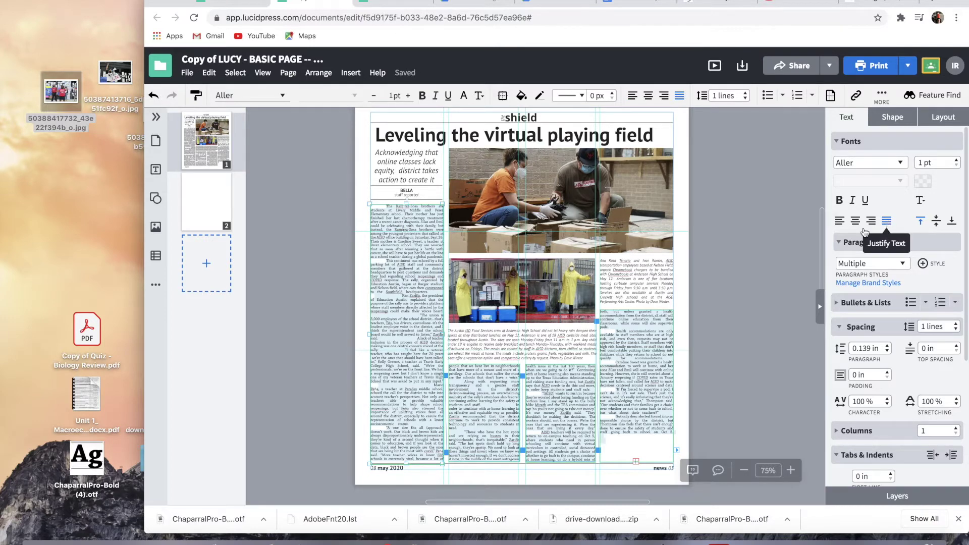
click(510, 379)
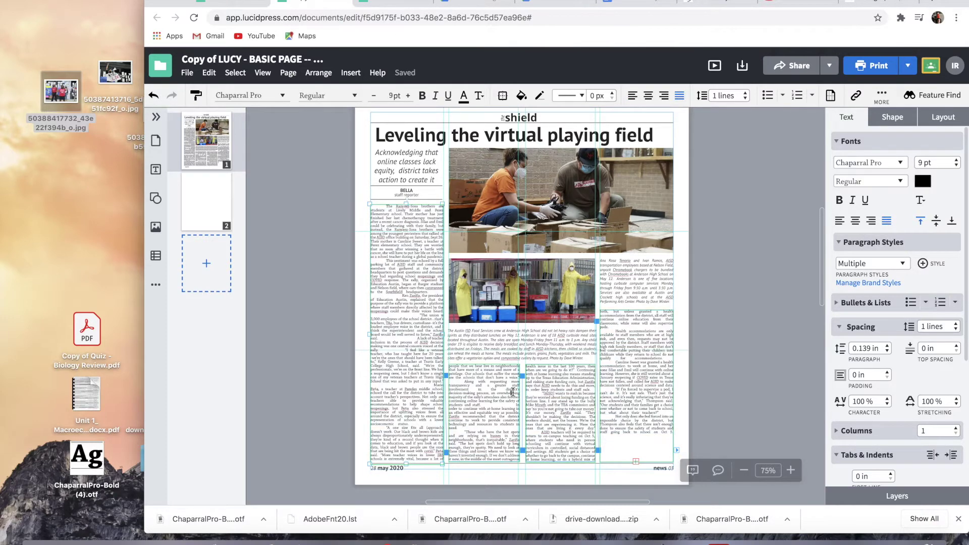
Break a new paragraph with an opening quote at the president's introduction, fixing stray spaces
click(401, 296)
key(Return)
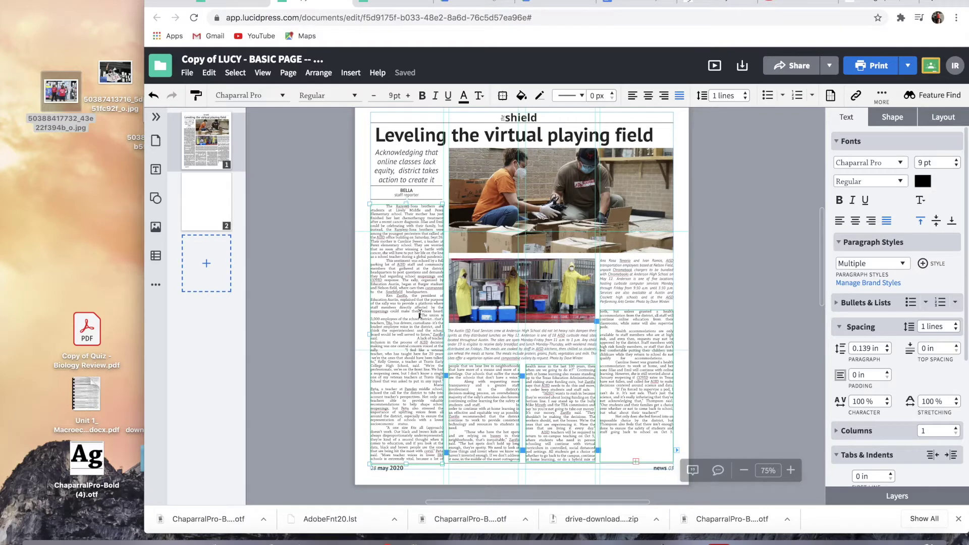
text(")
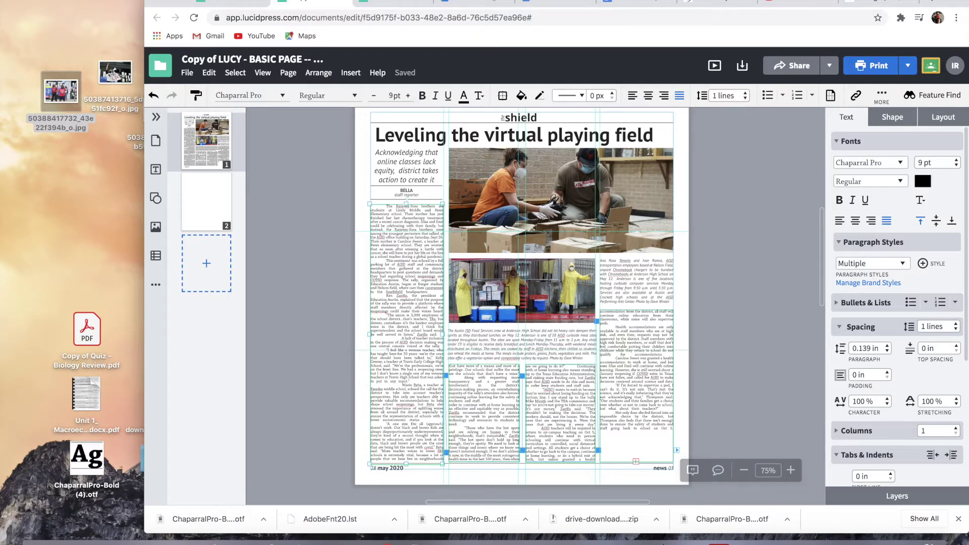
key(BackSpace)
key(BackSpace)
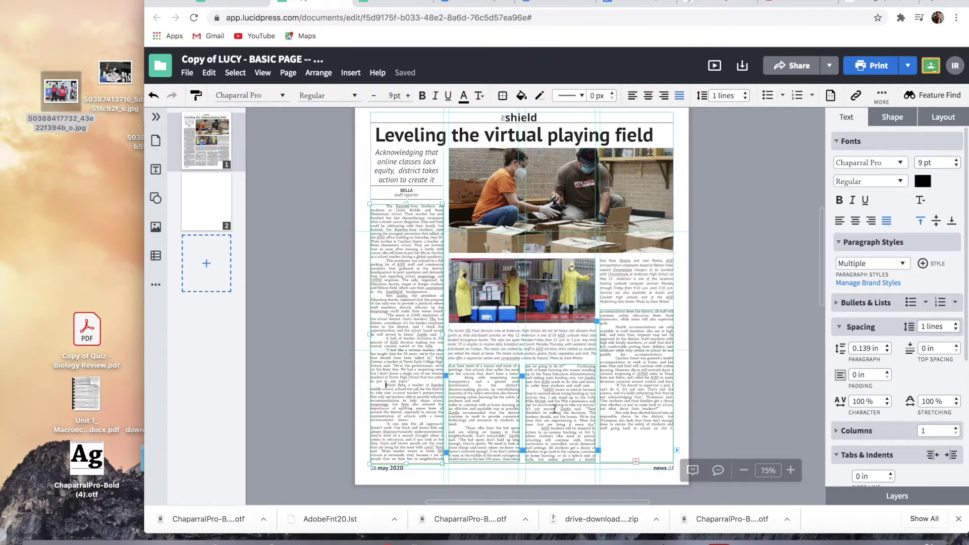
key(ctrl+z)
click(688, 405)
scroll(565, 304, up, 1)
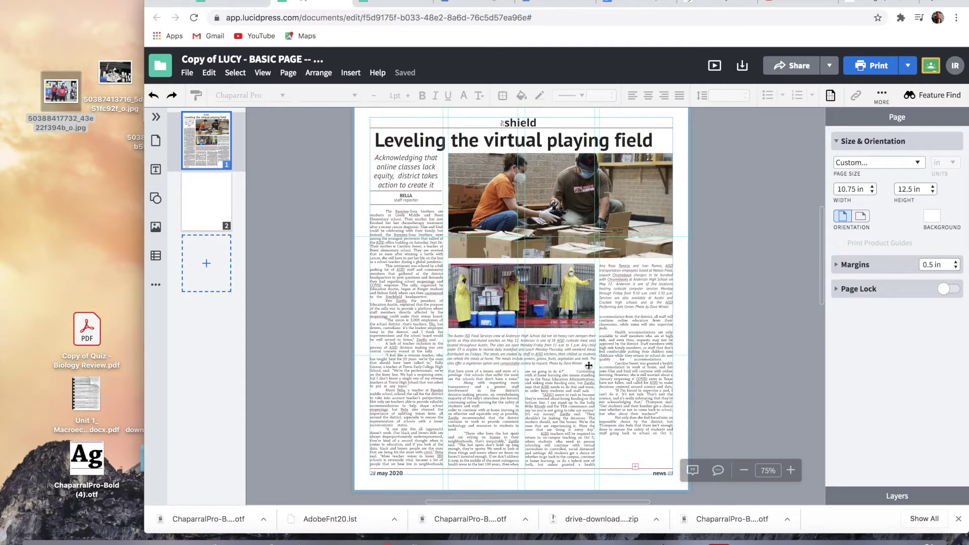
Keep the lower photo caption's font style as PT Sans Oblique
click(511, 354)
click(414, 327)
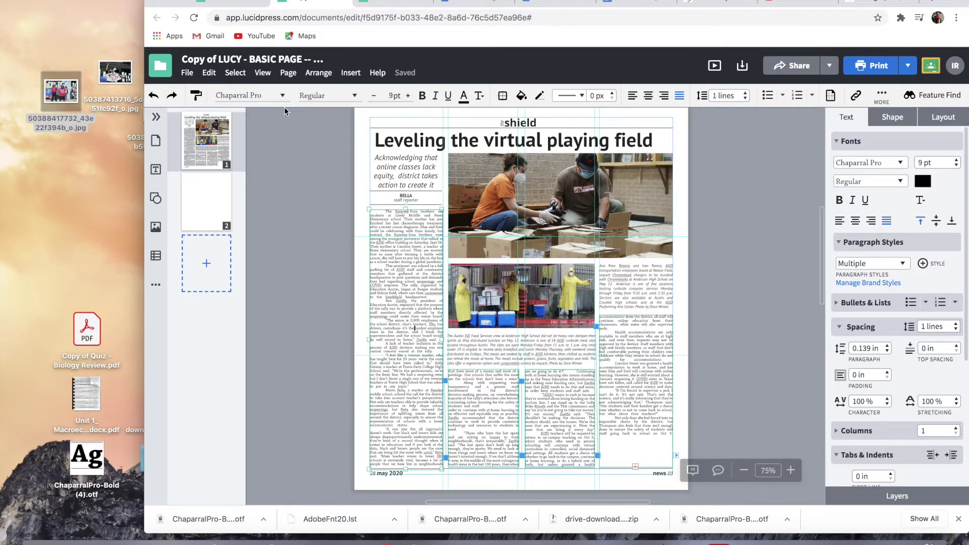
click(490, 354)
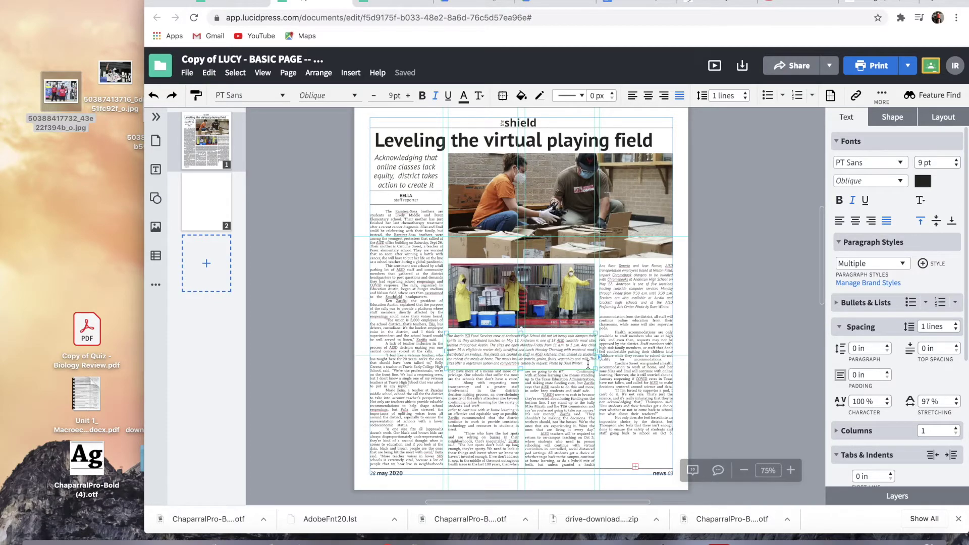
click(356, 96)
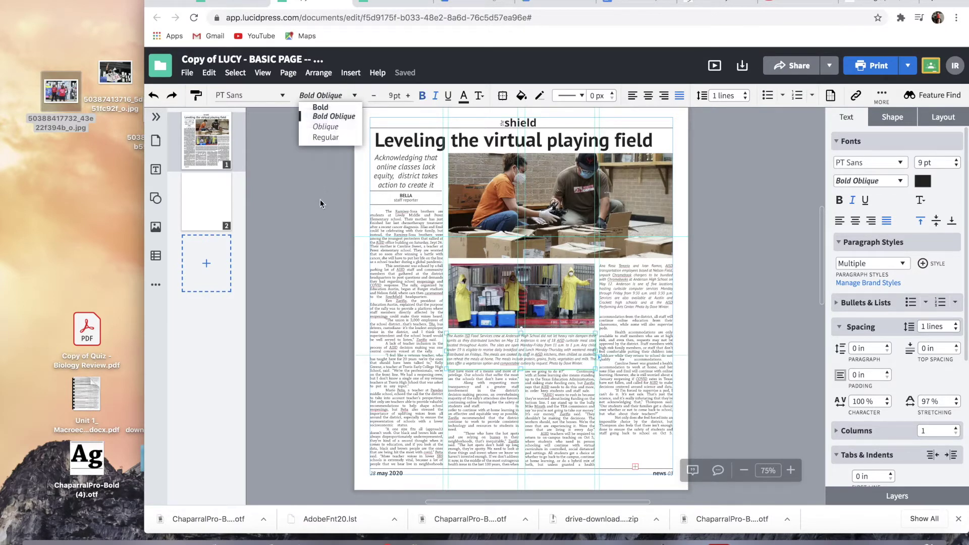
click(336, 128)
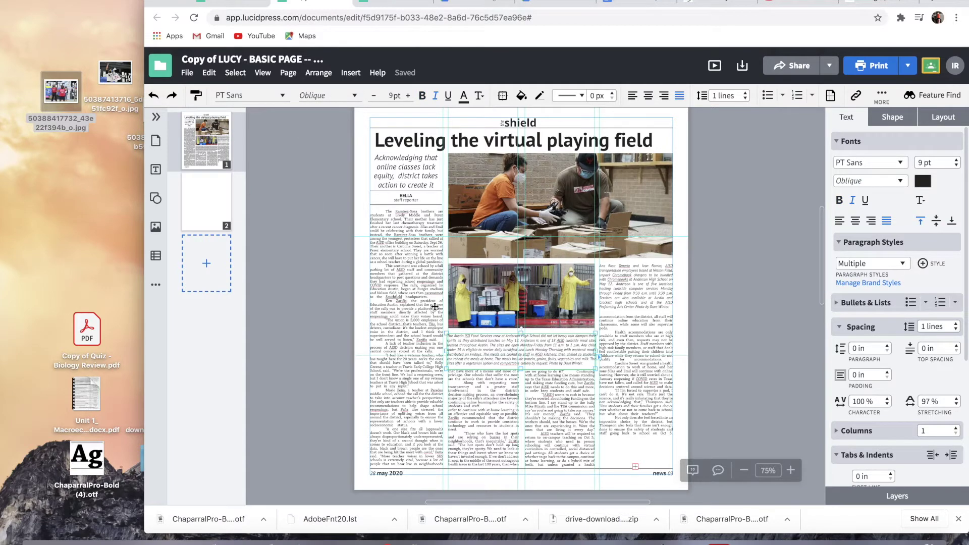
Highlight the caption text, try 10 pt, then return it to 9 pt
click(505, 386)
click(635, 294)
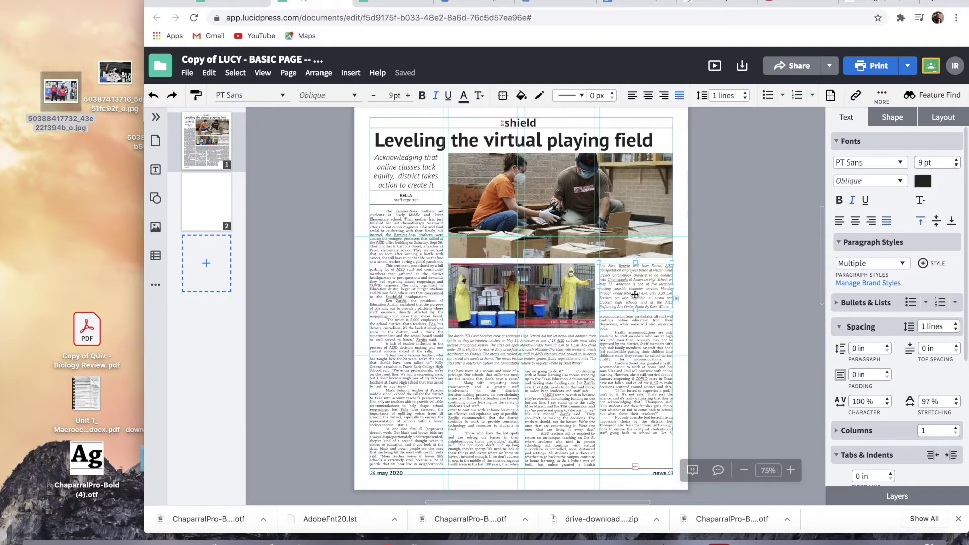
click(660, 292)
click(566, 360)
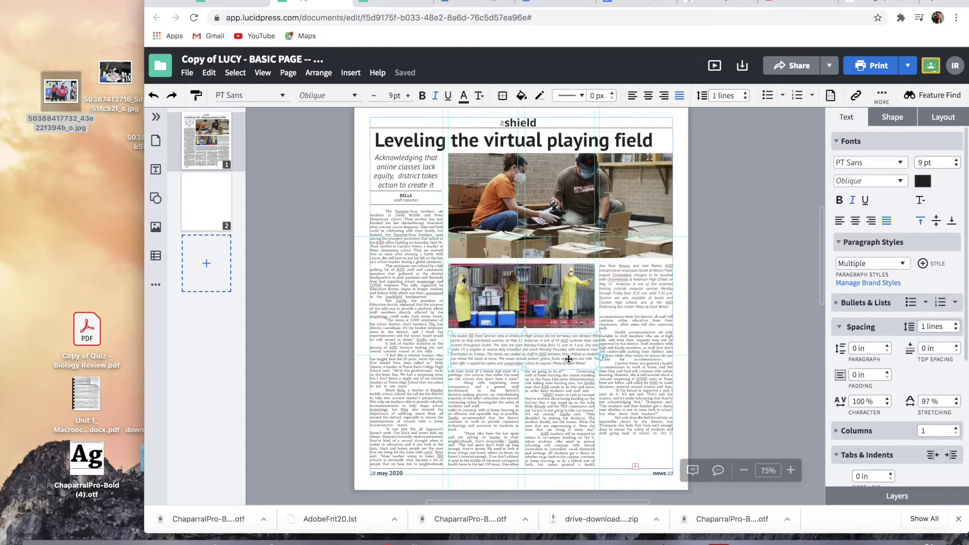
key(super+z)
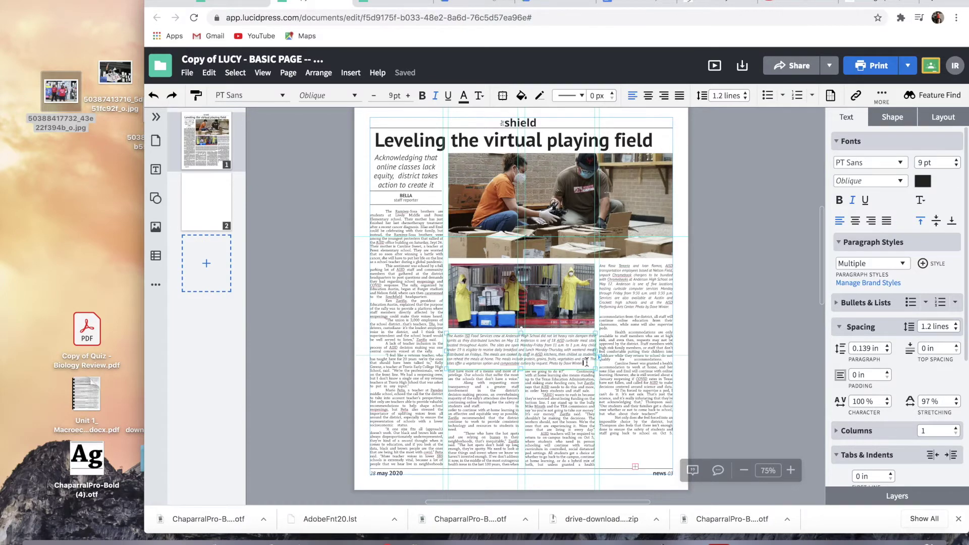
drag(586, 362, 441, 336)
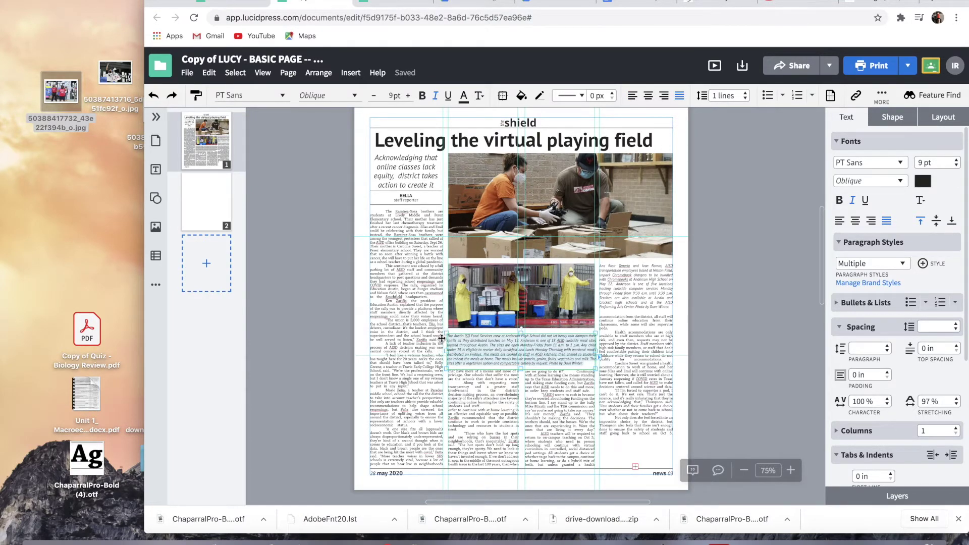
click(408, 100)
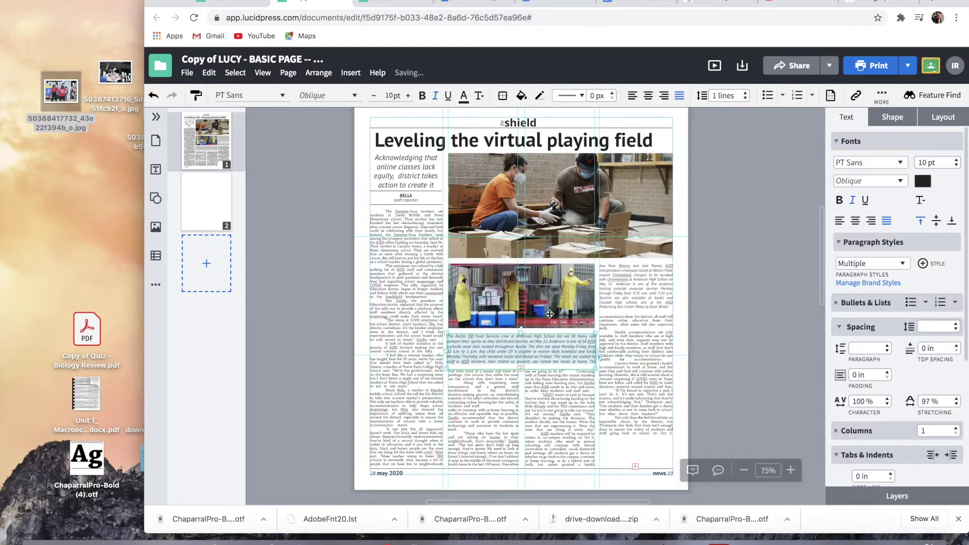
click(376, 100)
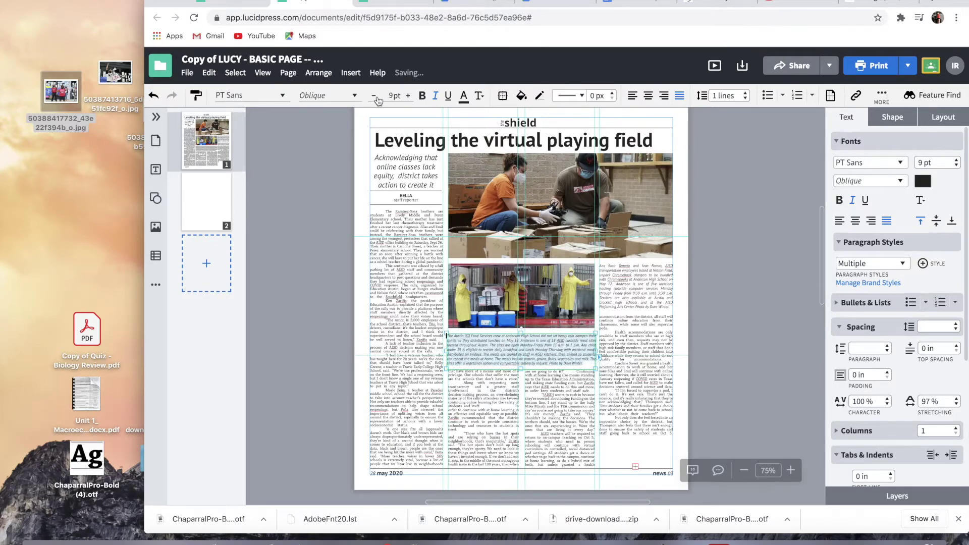
click(329, 396)
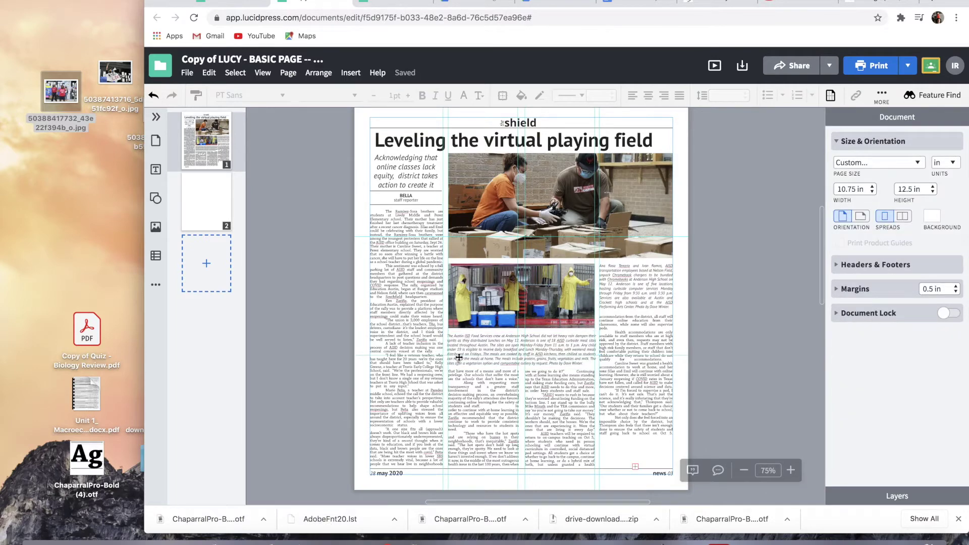
Enter the byline group beneath the deck and select its text box
click(435, 181)
click(415, 167)
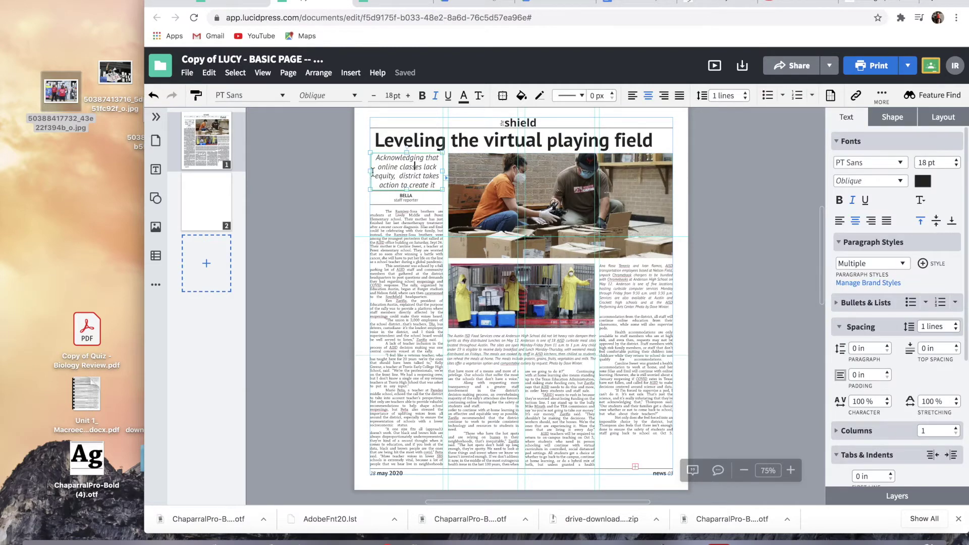
click(370, 172)
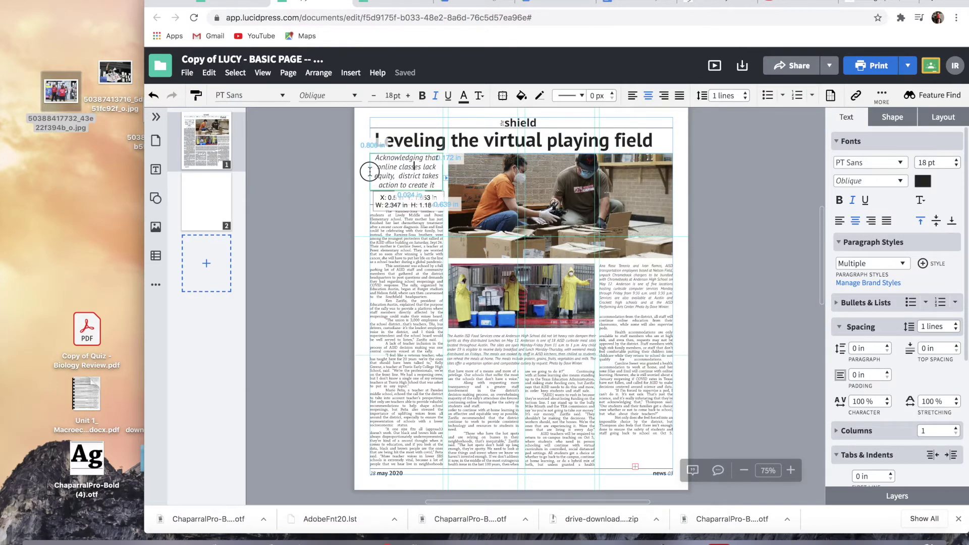
click(472, 139)
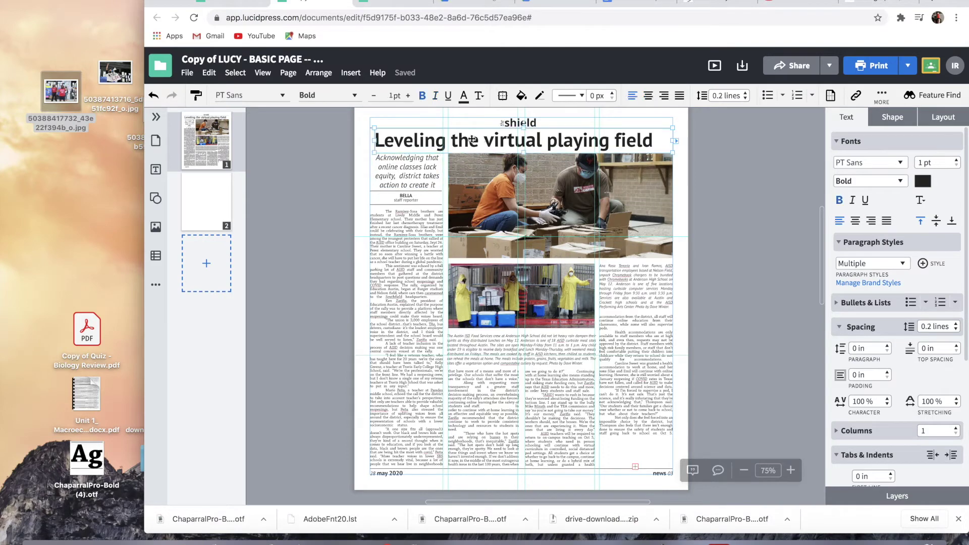
click(481, 141)
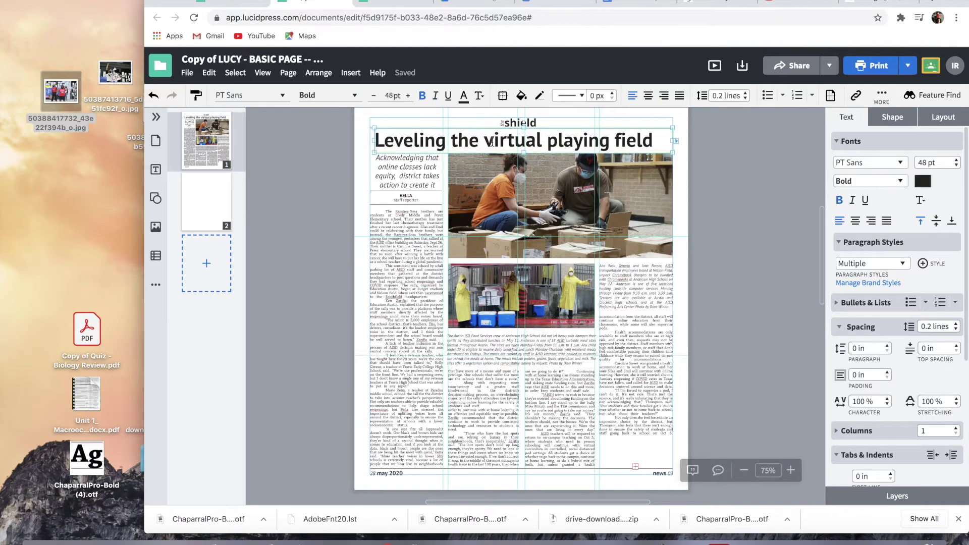
click(419, 197)
double_click(420, 197)
click(419, 195)
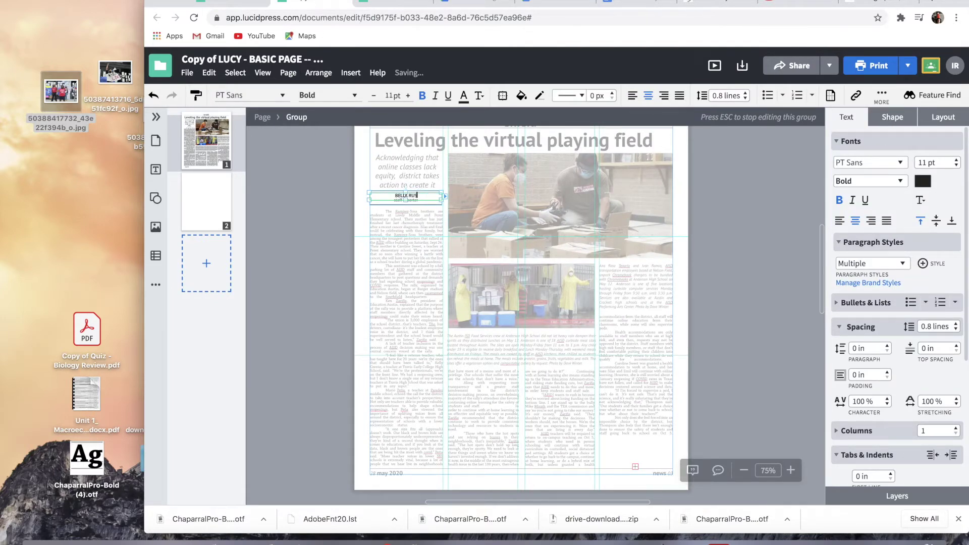
Finish the byline with the reporter's name above 'staff reporter' and leave group editing
key(Escape)
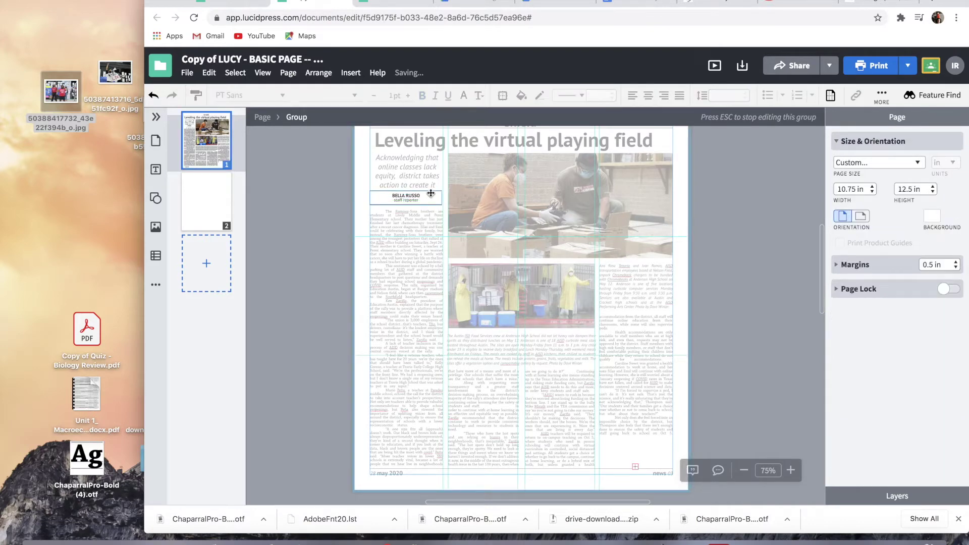
click(421, 202)
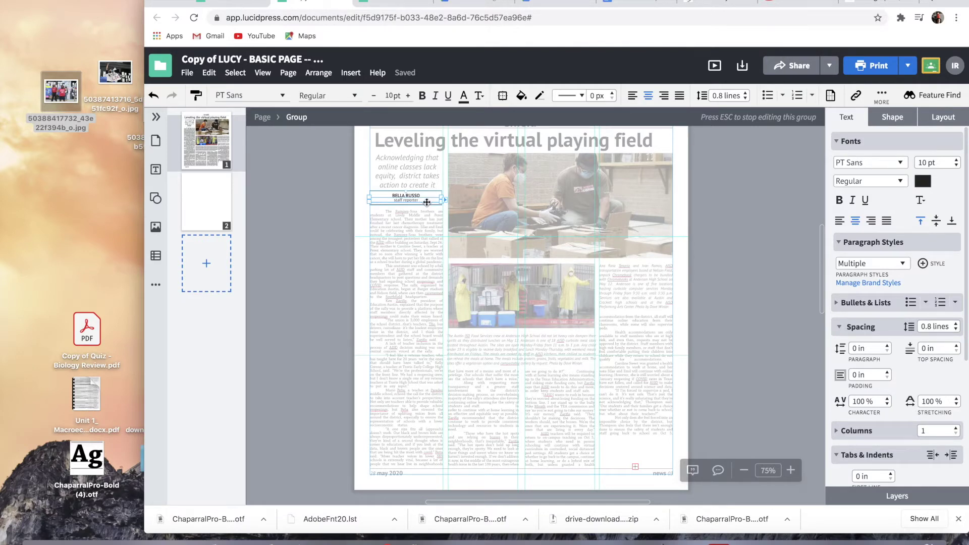
click(444, 243)
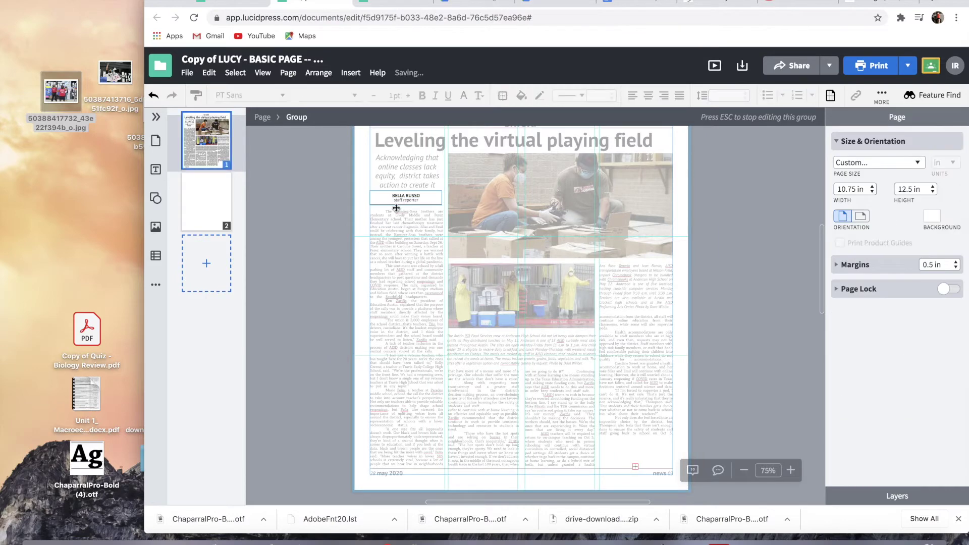
scroll(456, 210, up, 2)
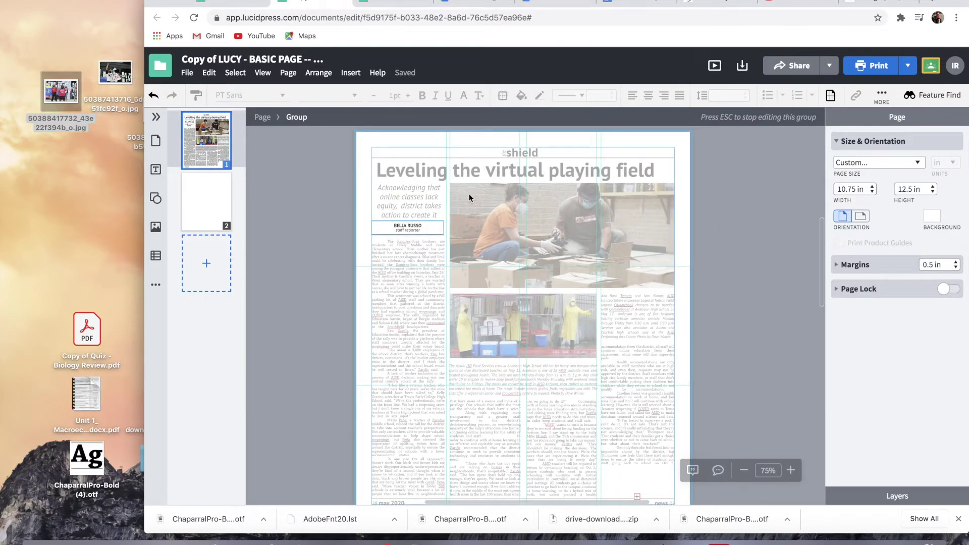
key(Escape)
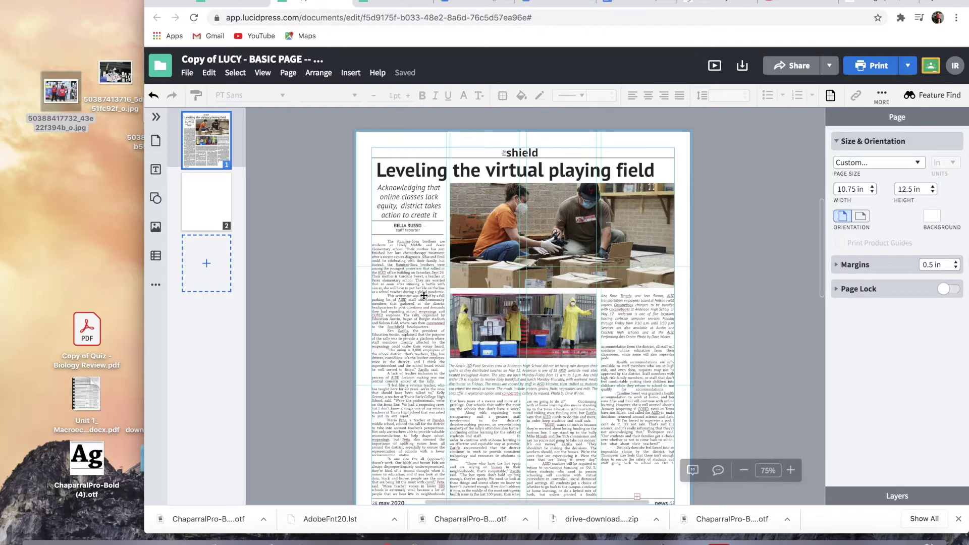
Select the top article photo and open the Image Manager from the Images panel
scroll(419, 290, down, 3)
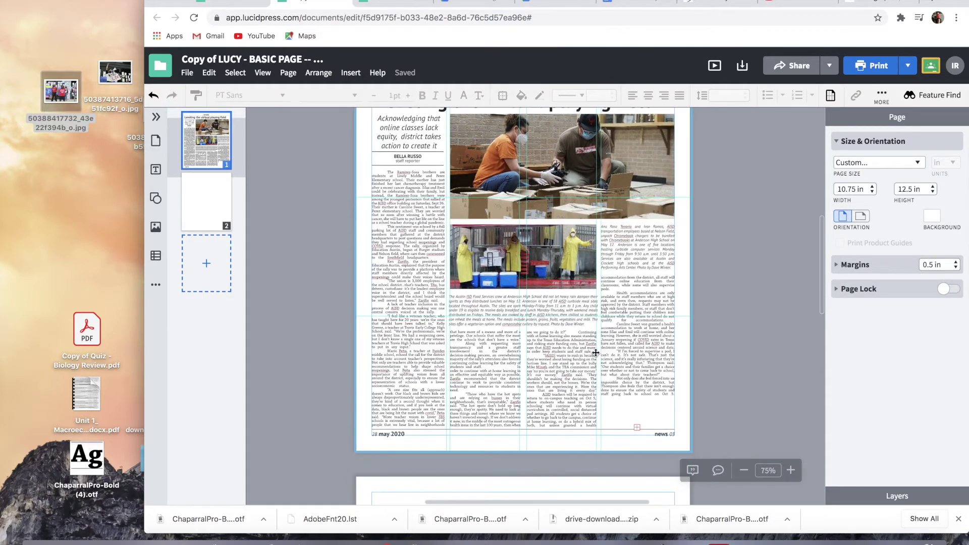
click(611, 278)
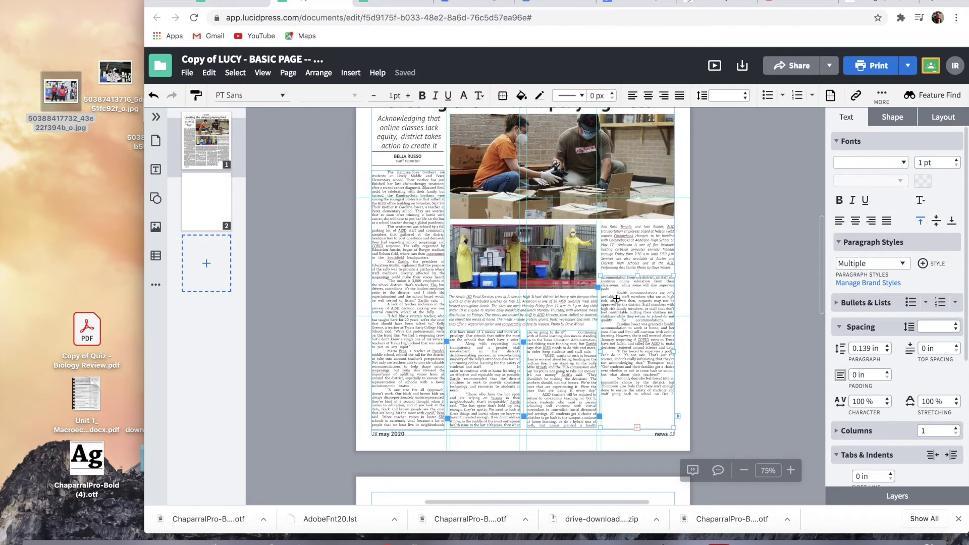
scroll(632, 398, up, 3)
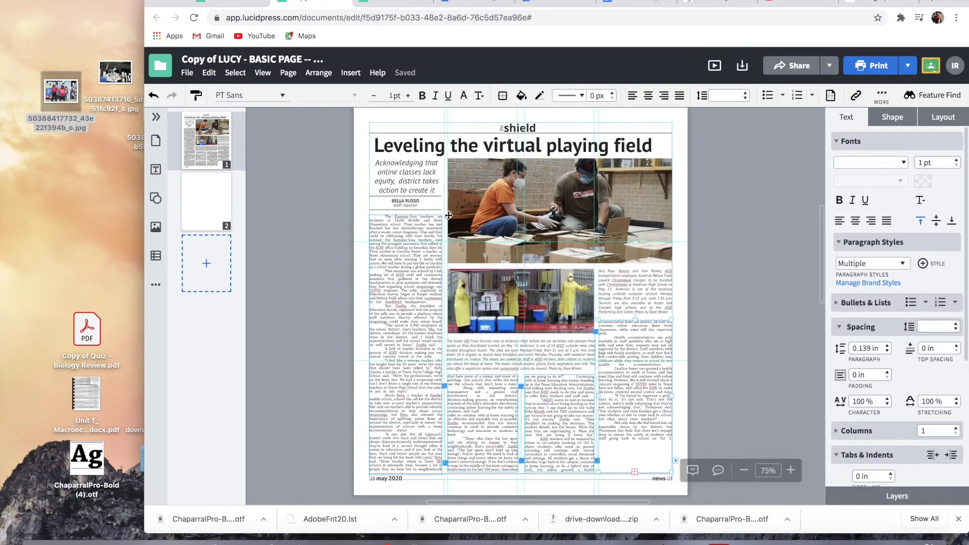
click(455, 185)
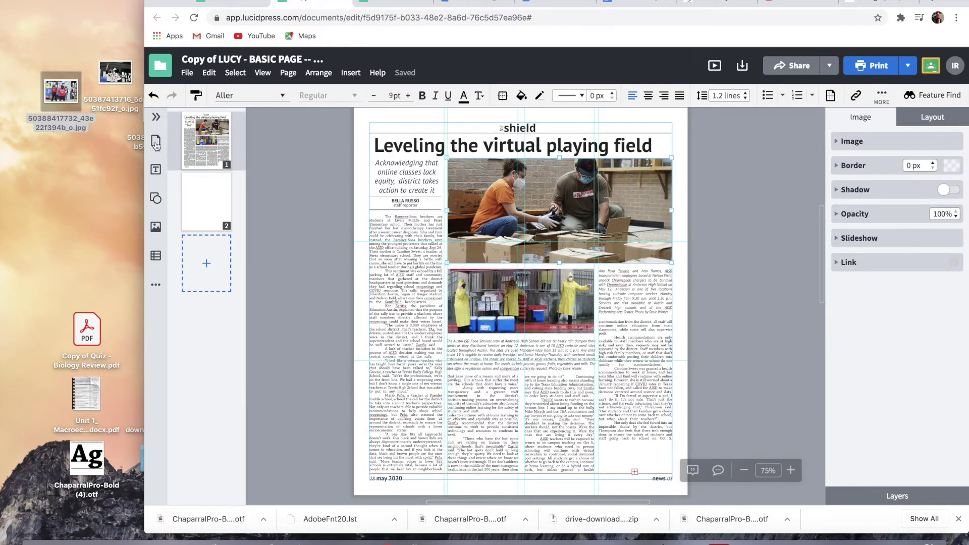
click(156, 228)
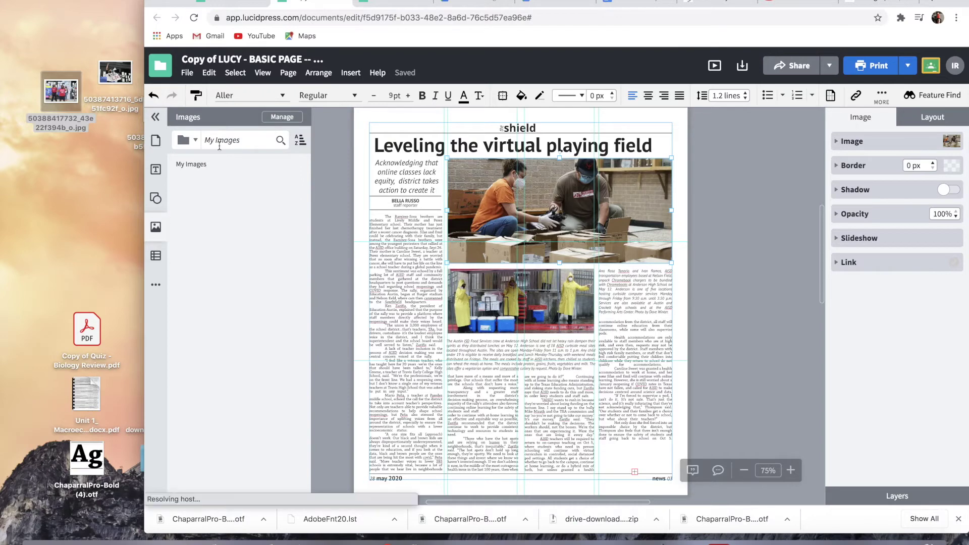
click(156, 227)
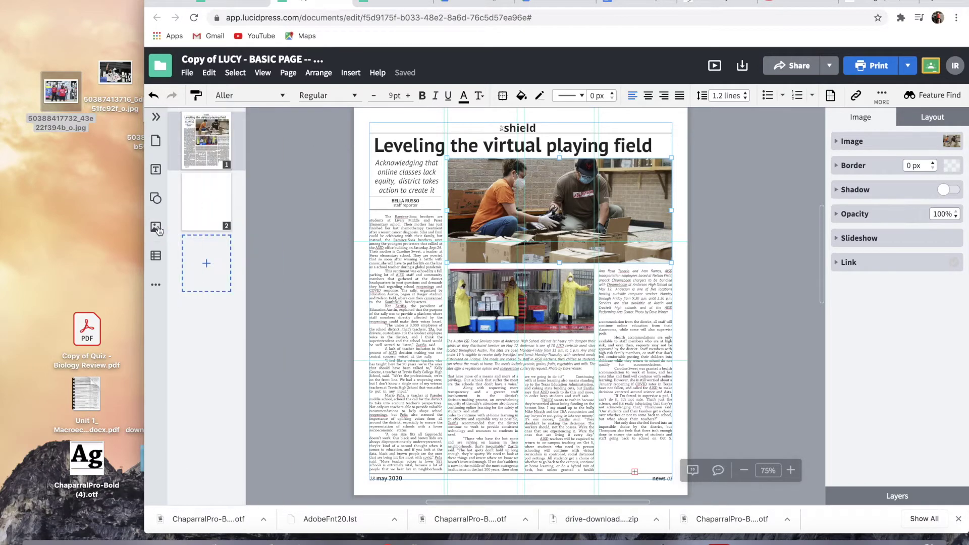
click(156, 227)
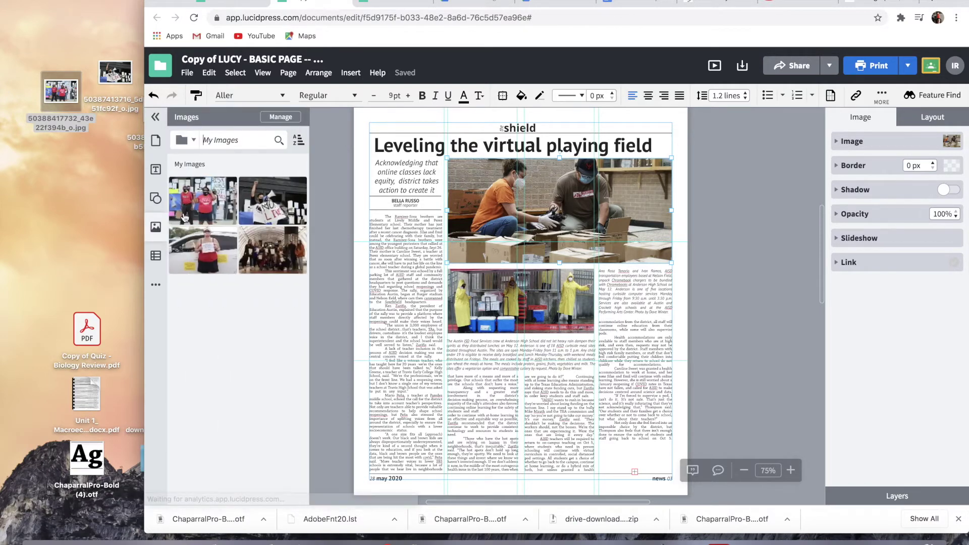
click(280, 116)
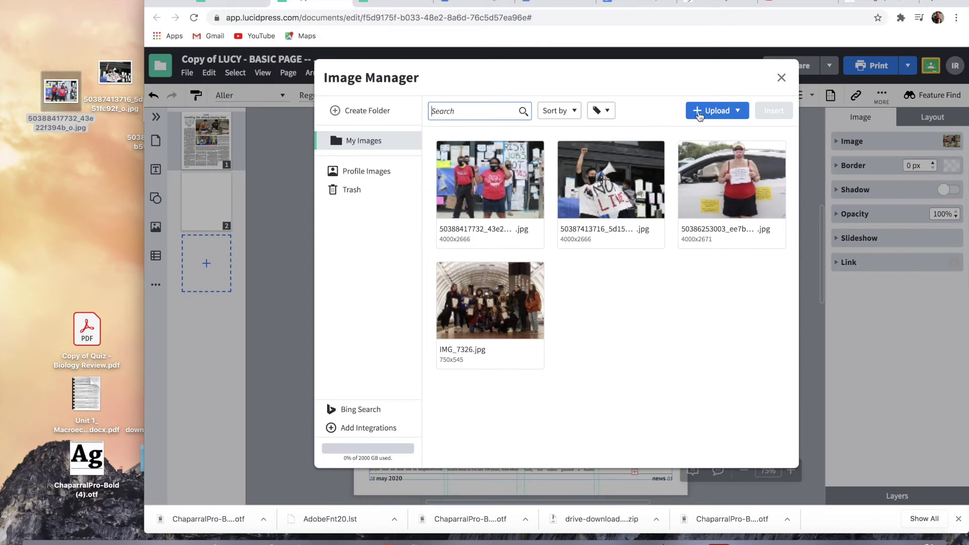
click(713, 112)
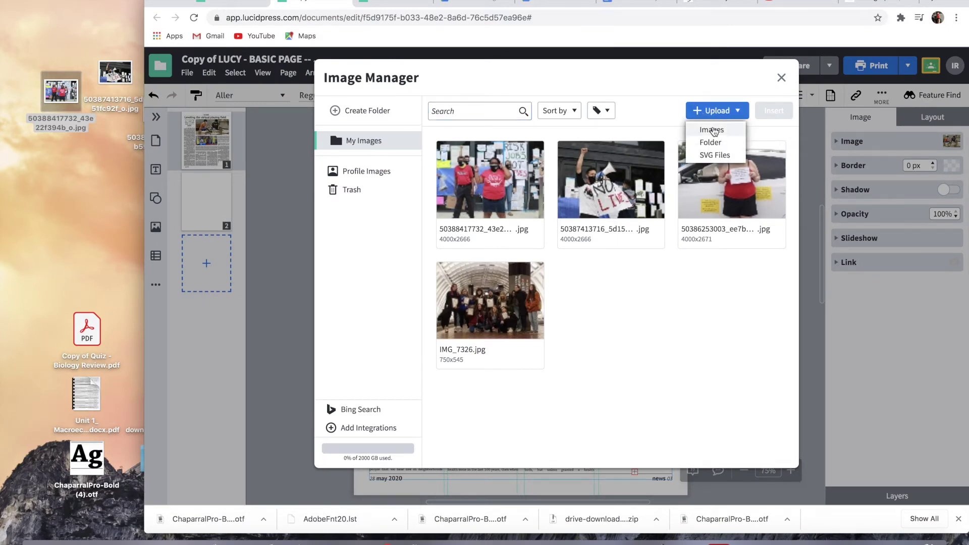
click(711, 130)
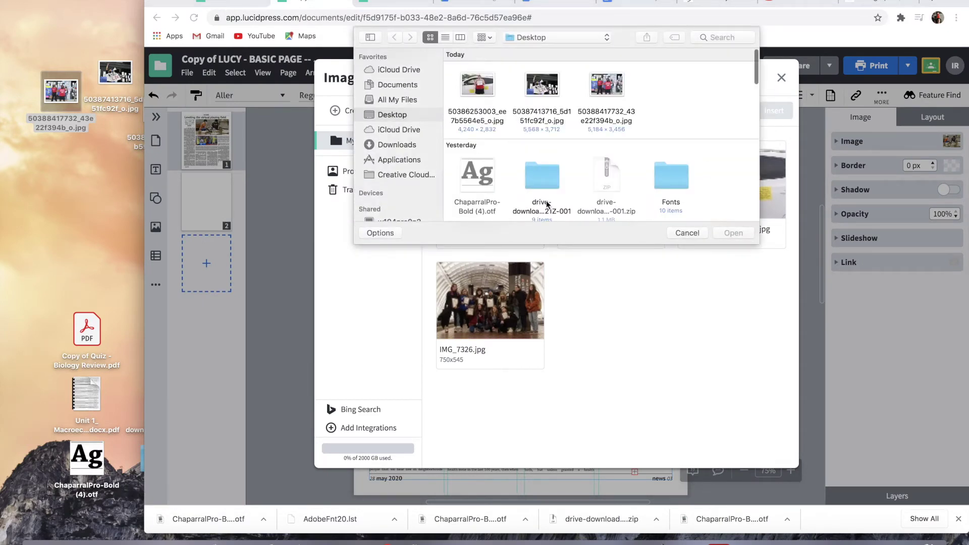
click(485, 90)
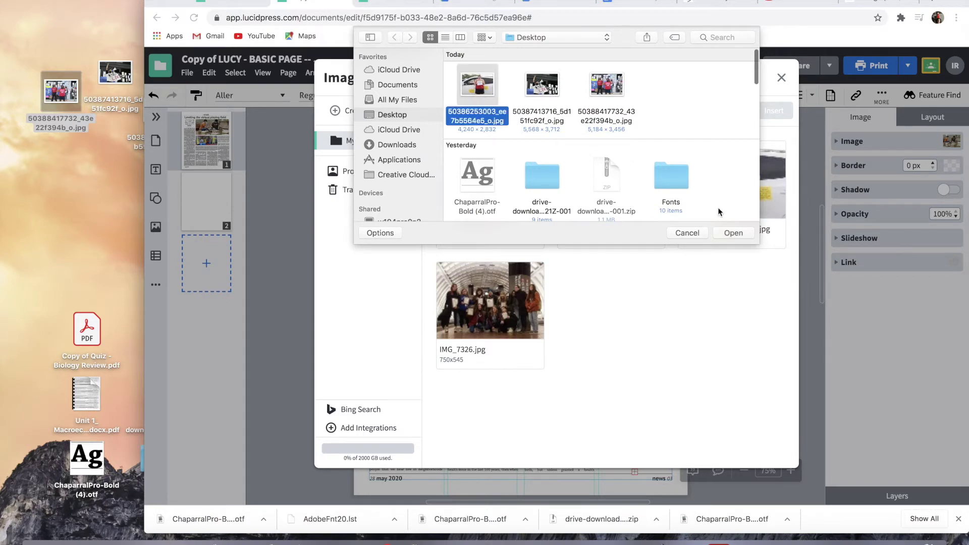
click(732, 233)
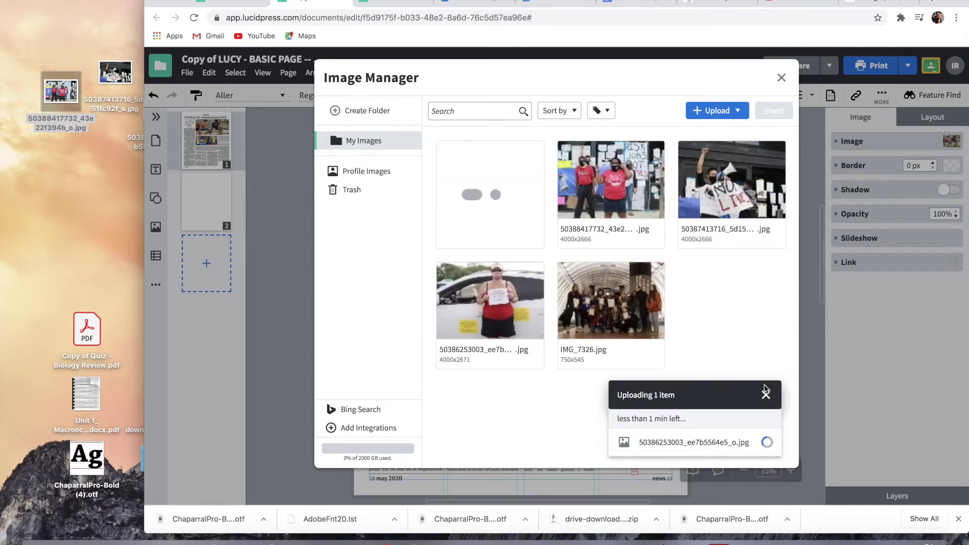
click(764, 395)
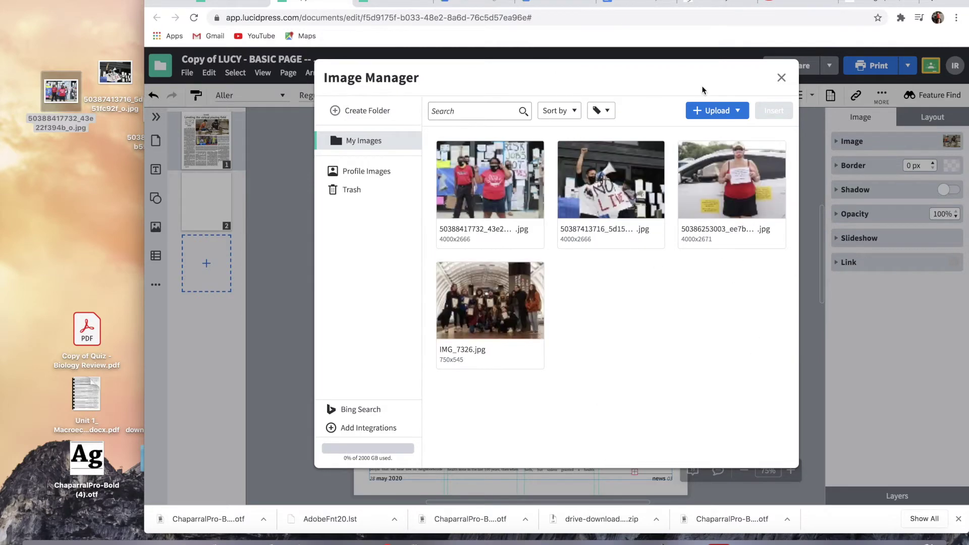
click(781, 79)
click(156, 227)
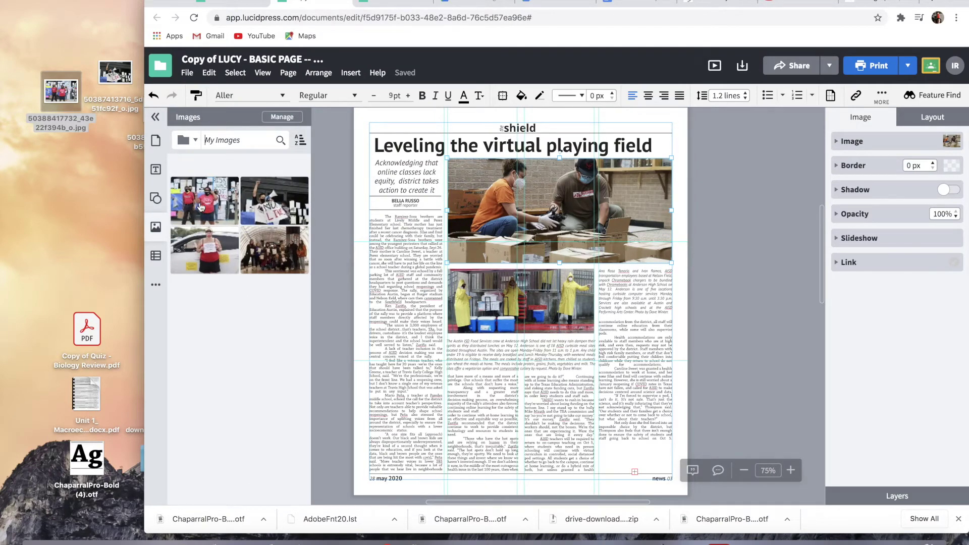
Replace the top photo with the red-shirt group image and the lower one with the protest photo
drag(200, 207, 528, 212)
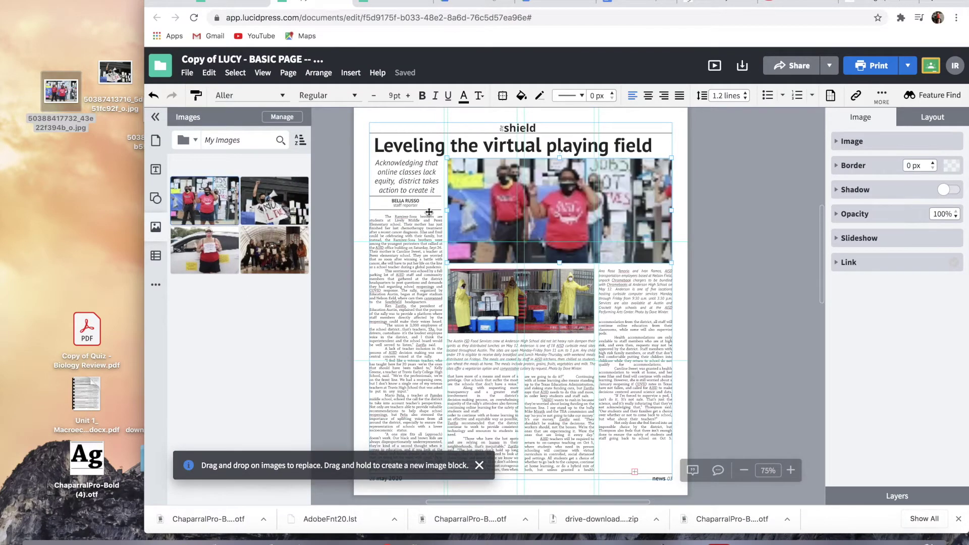
drag(300, 199, 528, 285)
scroll(570, 321, up, 1)
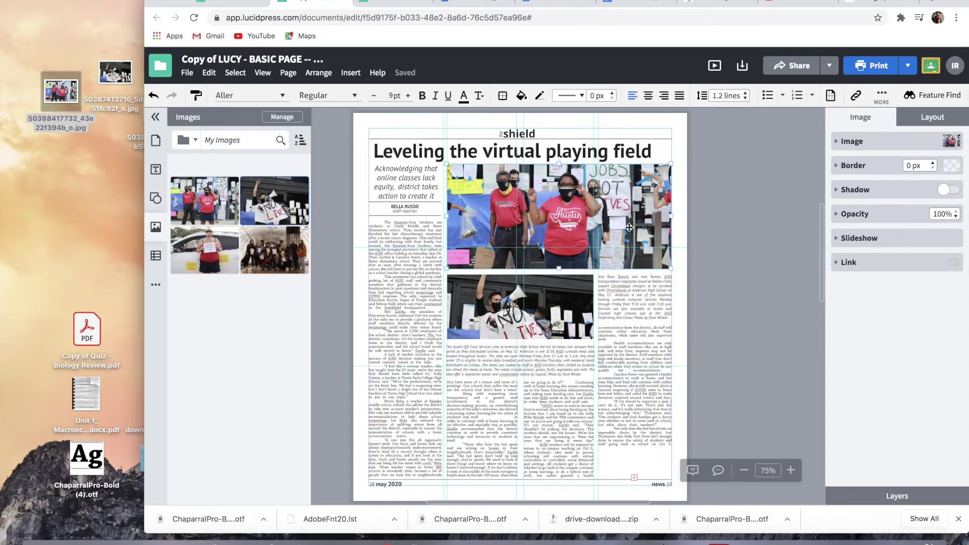
Review the top photo in the Image Manager without changes and call up its context menu
double_click(627, 228)
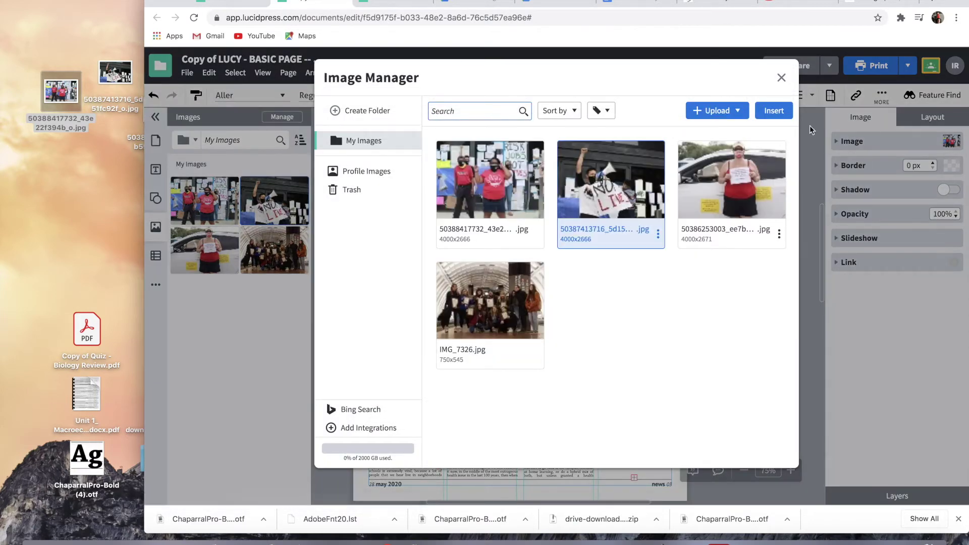
click(780, 78)
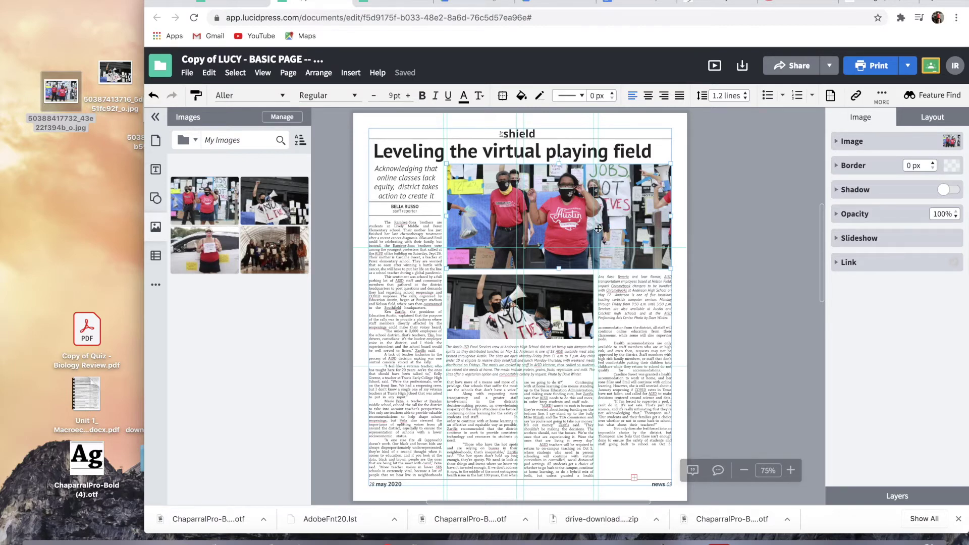
click(263, 73)
mouse_move(315, 75)
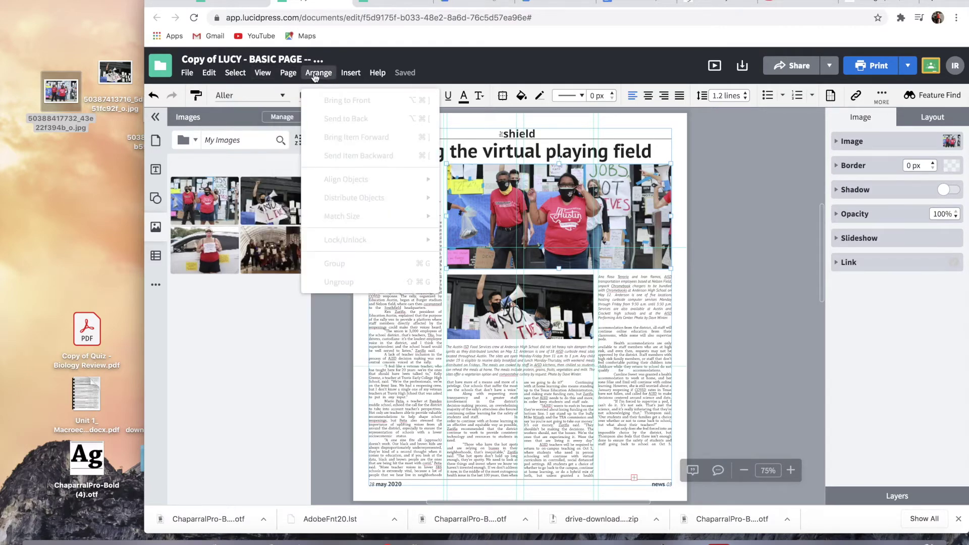
right_click(610, 242)
Recrop the top photo to a 5.572 × 4.077 in mask framing the 'RISK JOBS NOT LIVES' sign
mouse_move(654, 282)
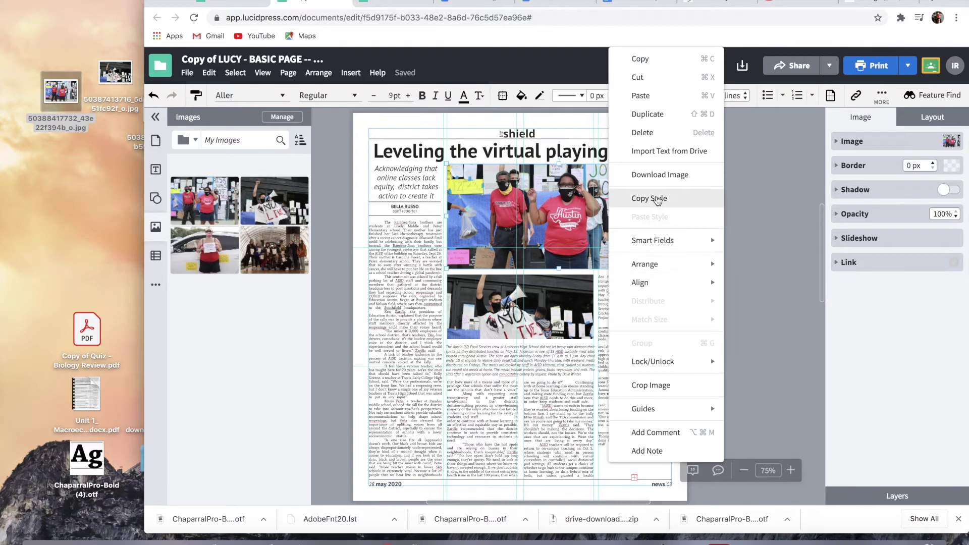
click(667, 387)
right_click(610, 247)
mouse_move(610, 247)
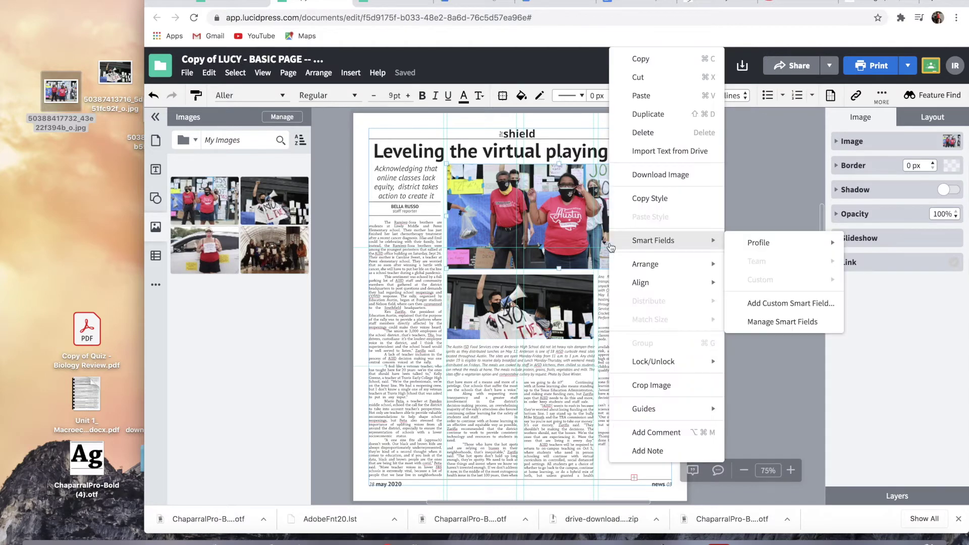
click(670, 388)
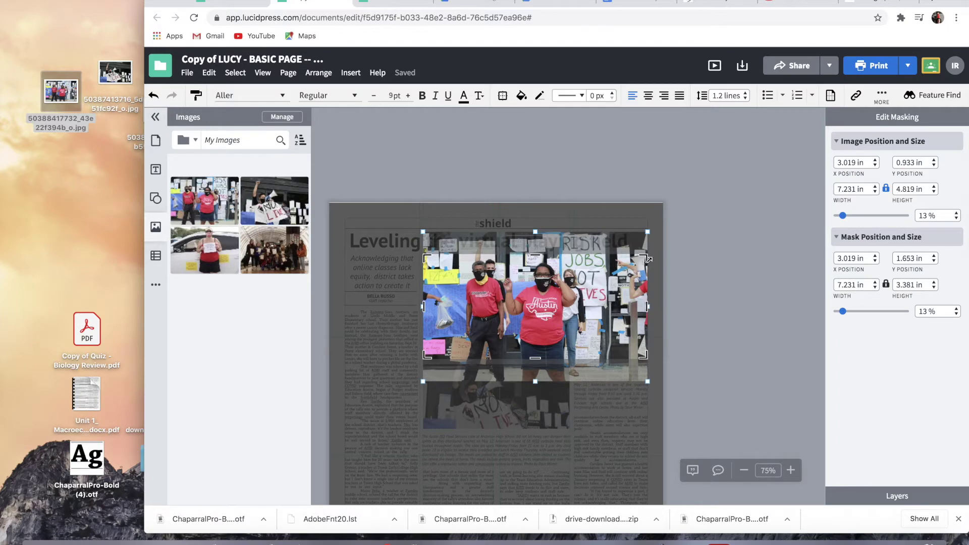
drag(646, 257, 616, 262)
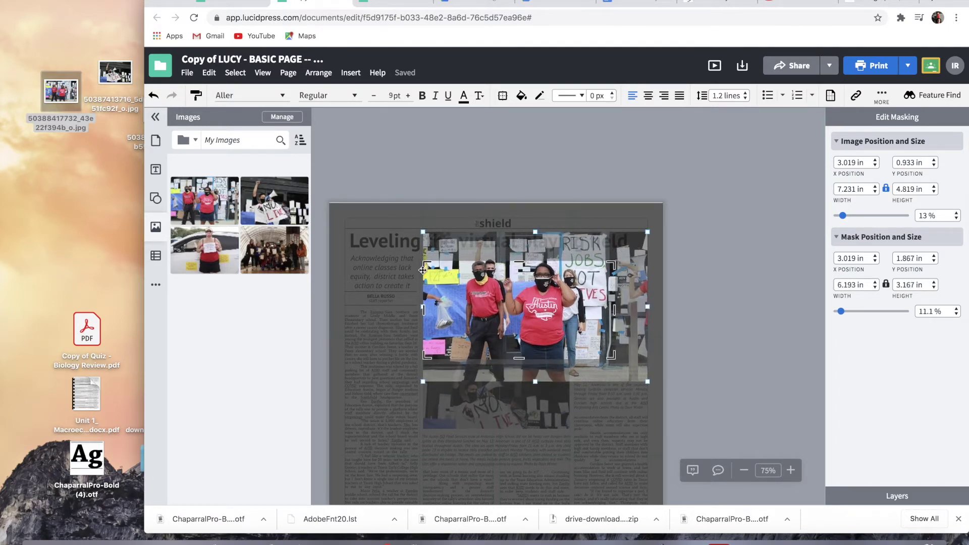
mouse_move(426, 260)
mouse_down()
mouse_move(453, 261)
mouse_move(442, 261)
mouse_up()
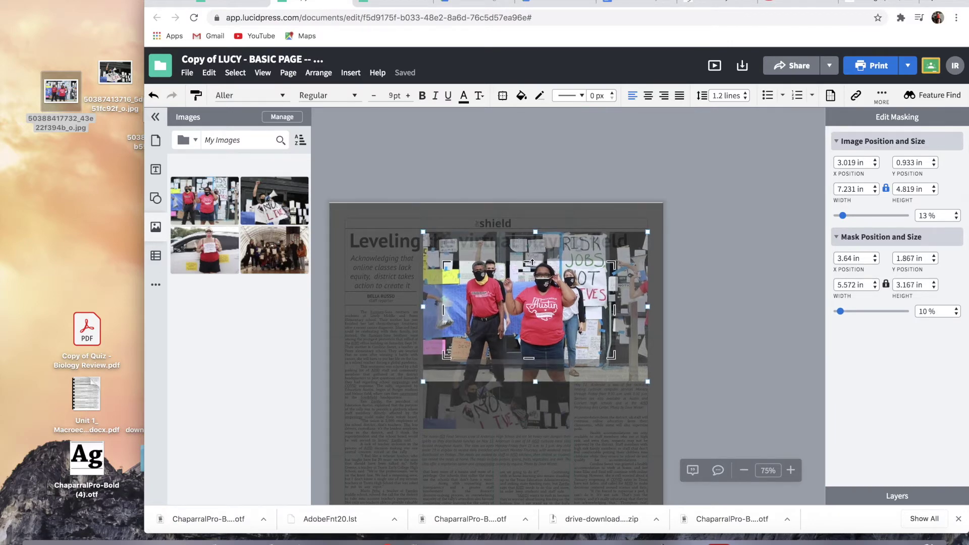
drag(531, 262, 517, 233)
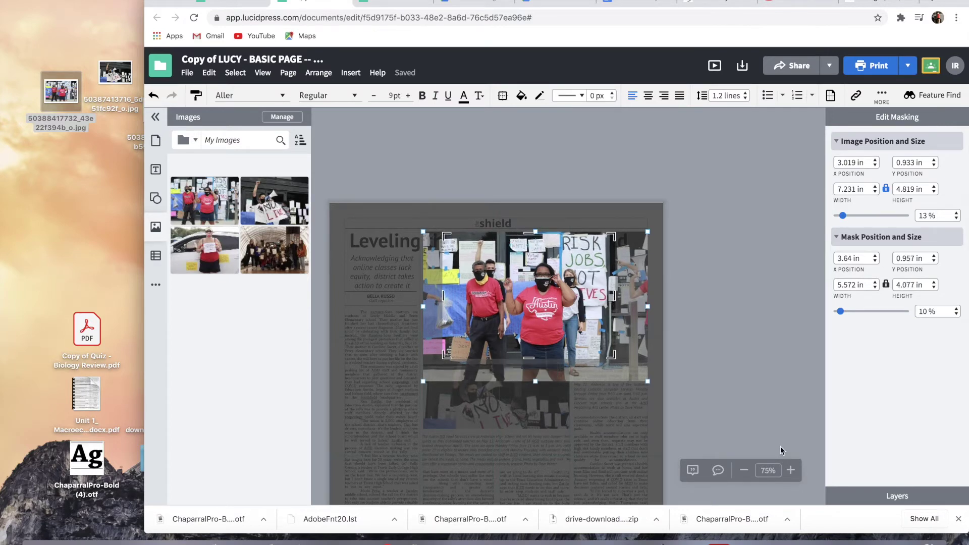
click(664, 331)
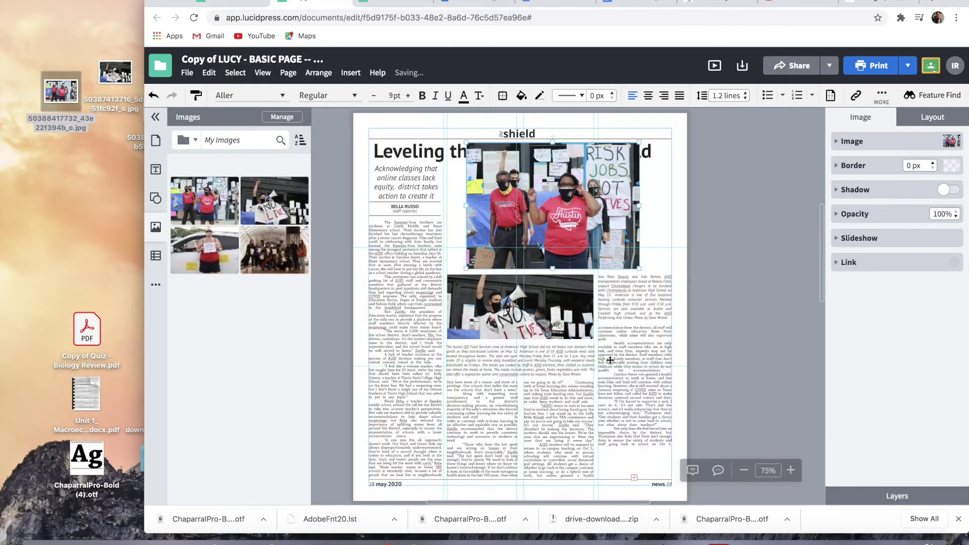
Enlarge the top photo to about 6.074 × 4.132 in, reaching the right margin and up to the headline
drag(629, 216, 602, 221)
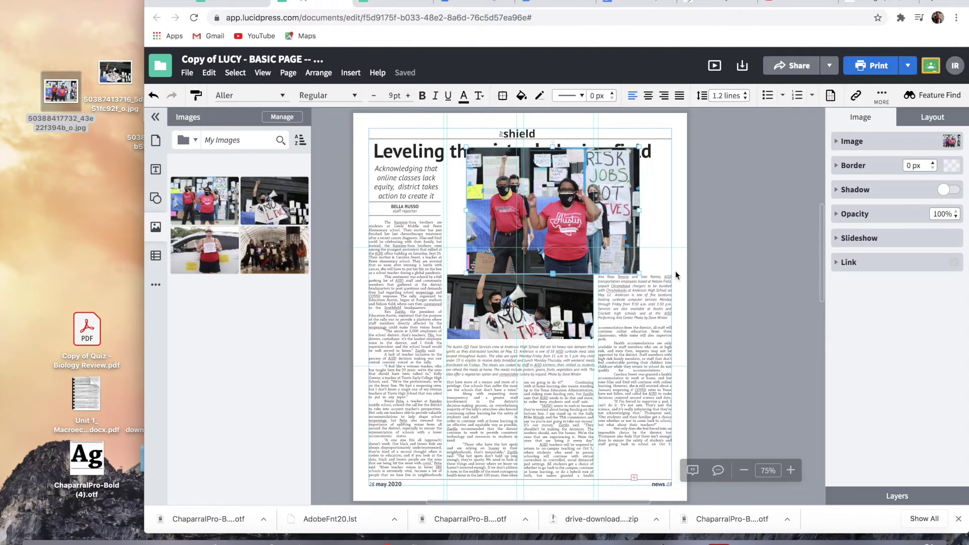
scroll(691, 359, down, 1)
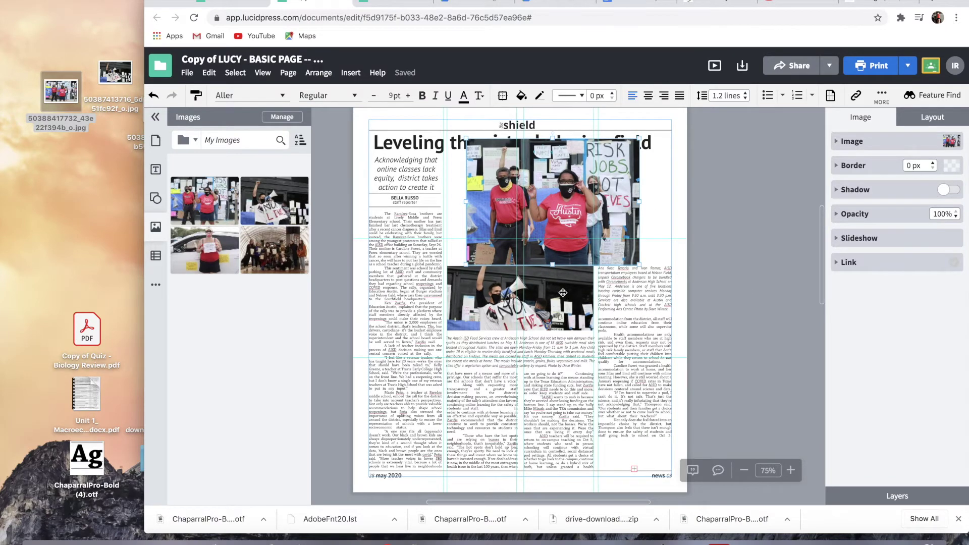
drag(580, 243, 543, 247)
drag(620, 281, 674, 289)
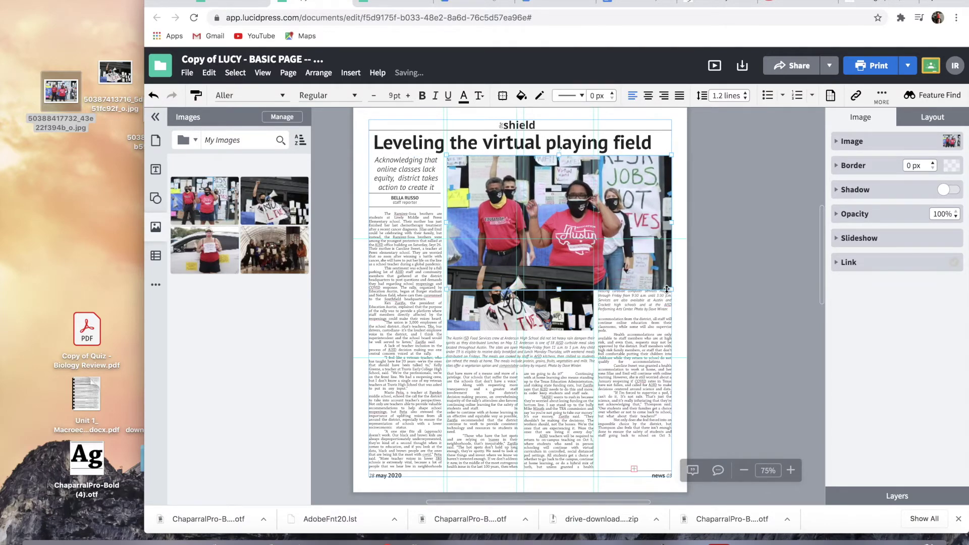
drag(638, 263, 639, 272)
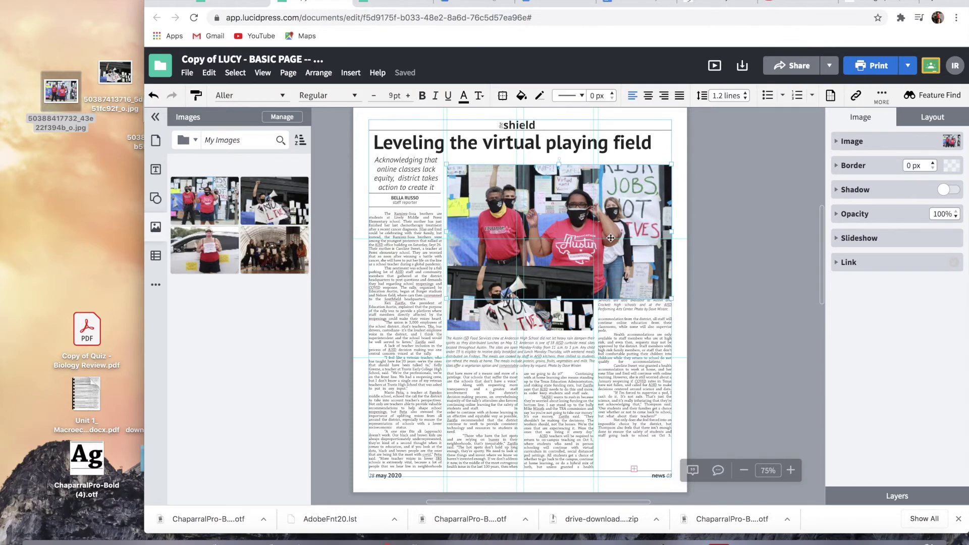
drag(560, 165, 559, 155)
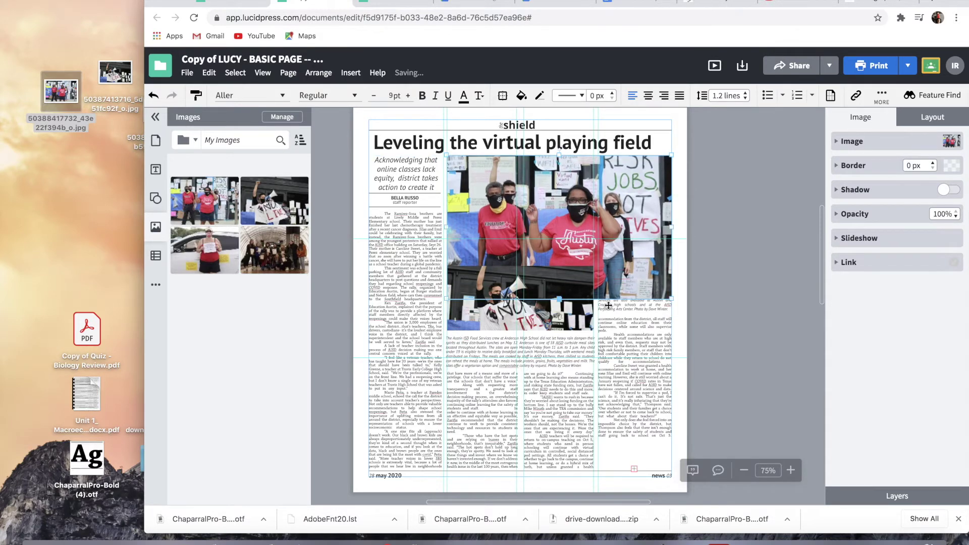
click(570, 307)
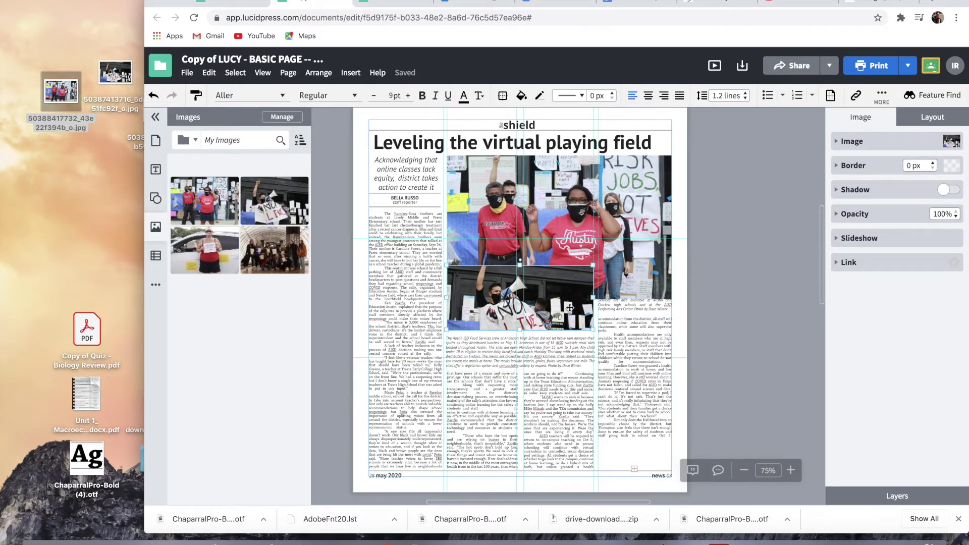
click(627, 353)
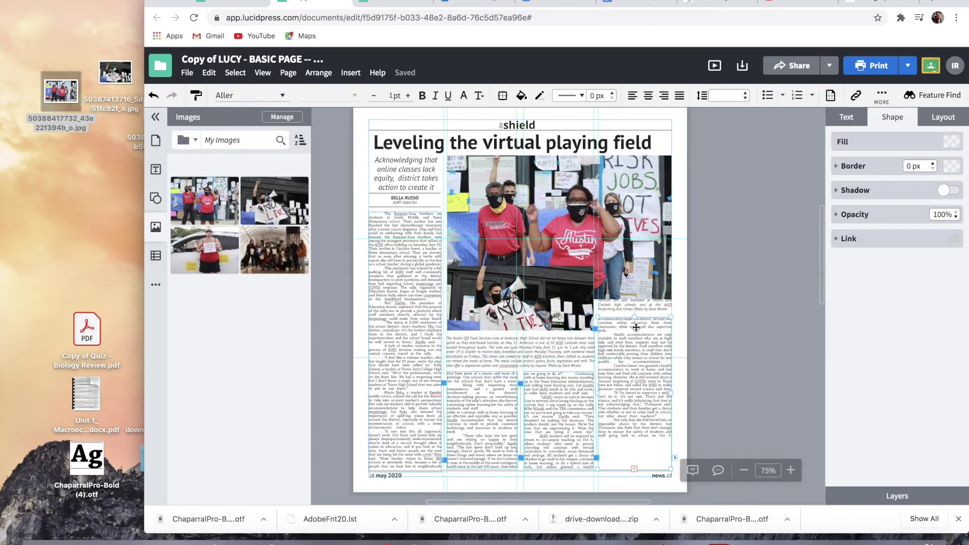
Delete the megaphone photo and align both captions directly under the large protest photo
drag(636, 318, 638, 376)
drag(643, 308, 647, 367)
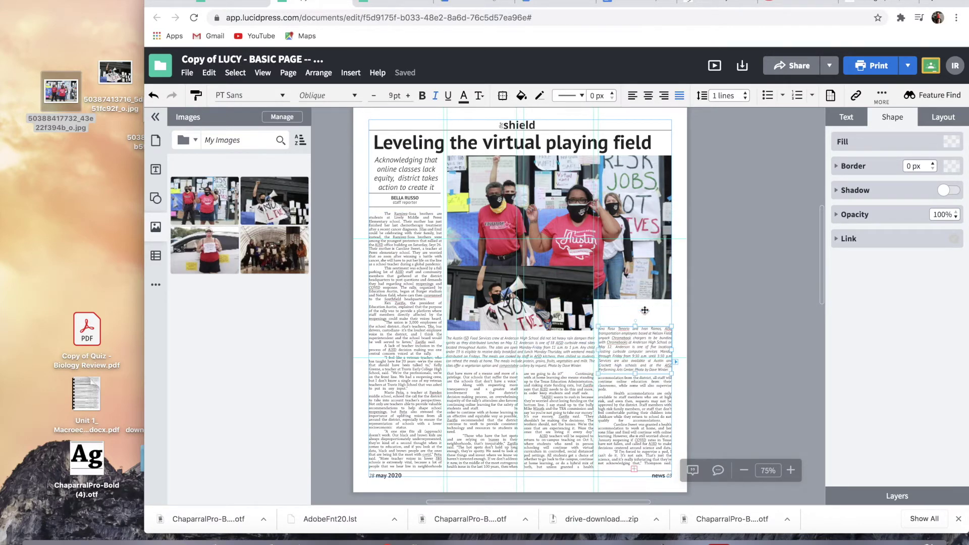
click(570, 290)
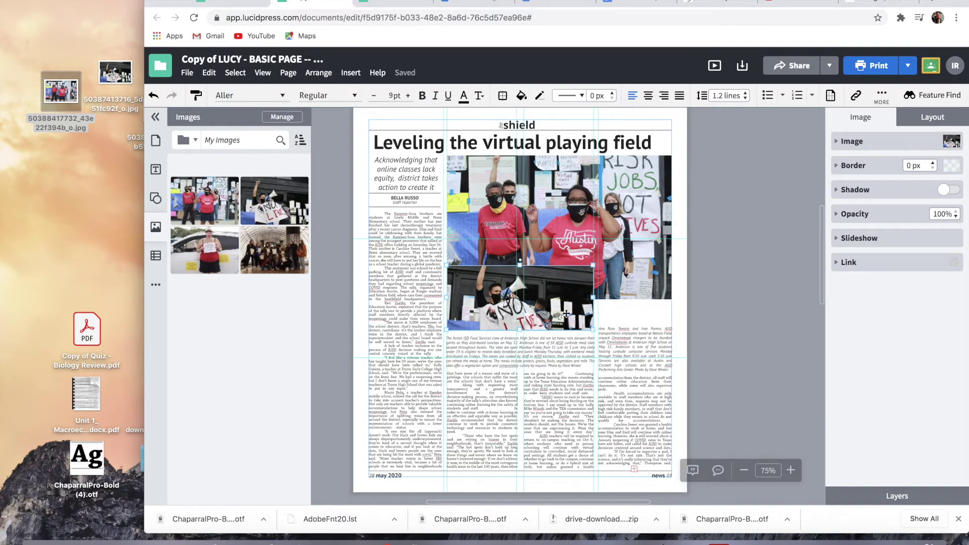
key(Delete)
drag(554, 346, 553, 316)
click(626, 332)
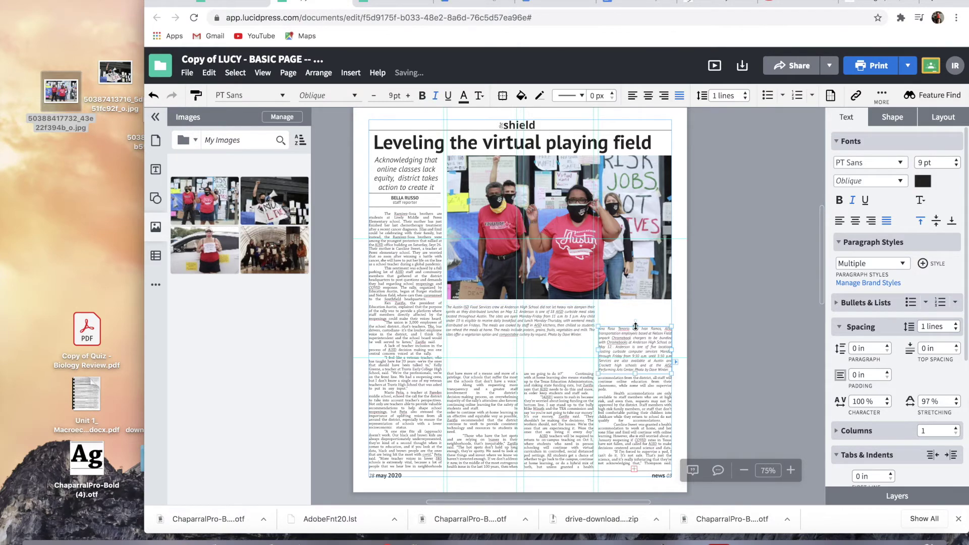
drag(640, 338, 640, 323)
drag(556, 329, 594, 325)
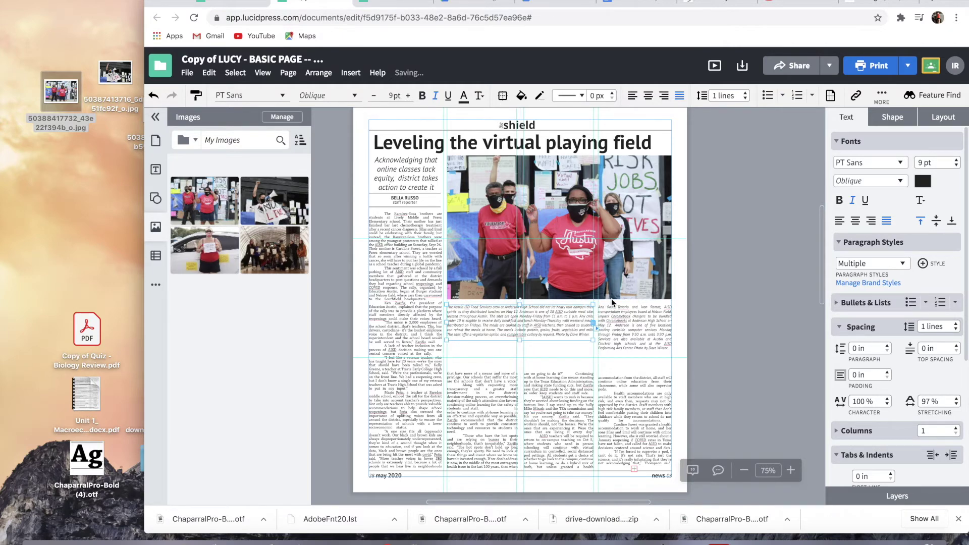
Move the middle body-text column up beneath the captions
click(500, 375)
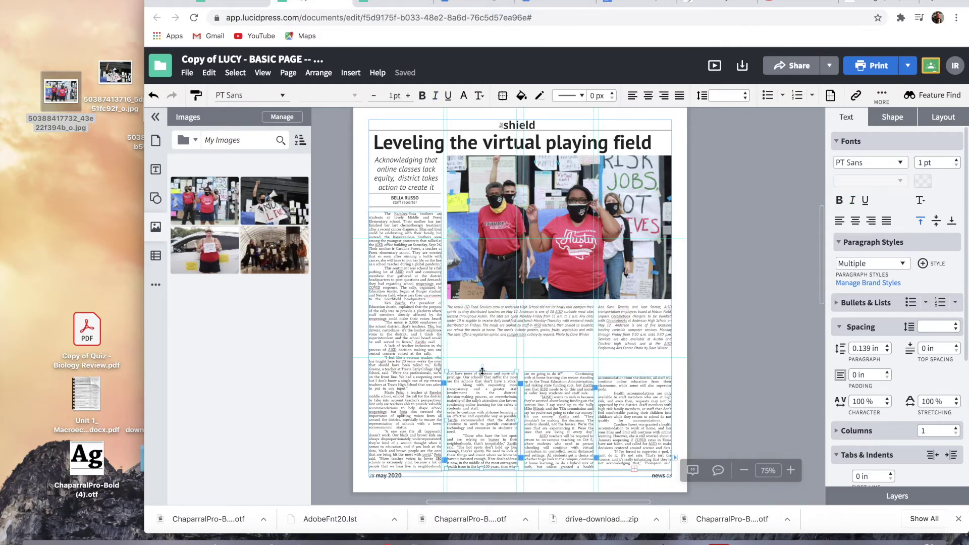
drag(480, 372, 480, 340)
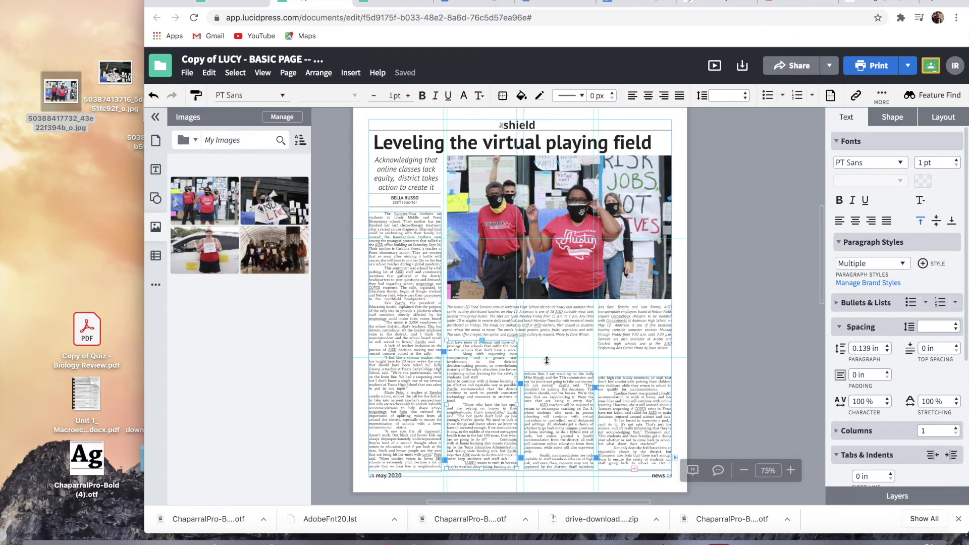
click(561, 372)
drag(561, 372, 550, 337)
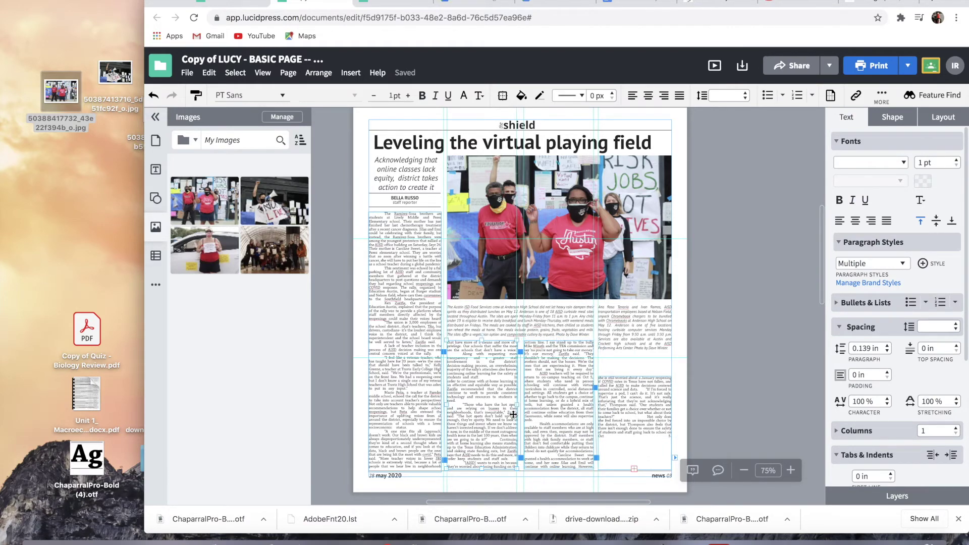
scroll(513, 415, up, 3)
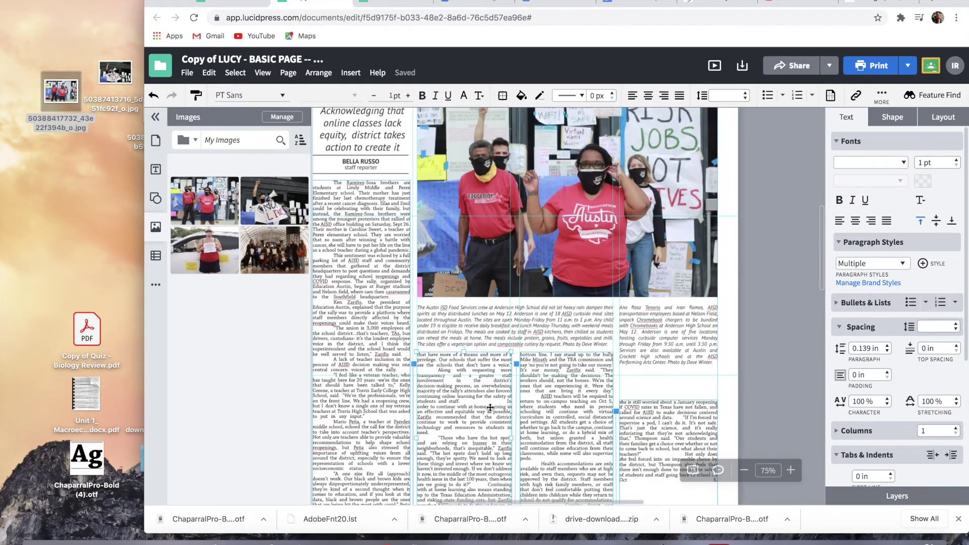
click(179, 2)
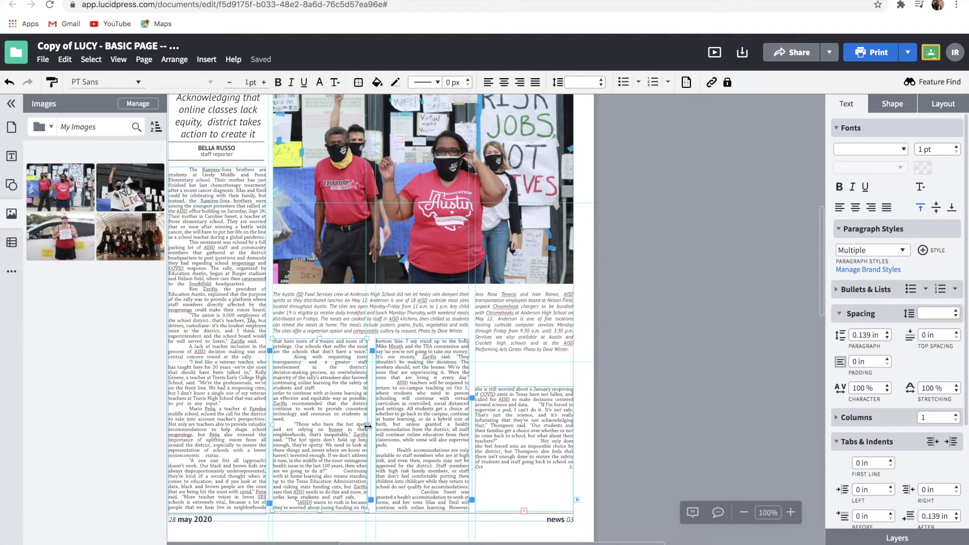
Resize and raise the right-hand body-text column so the story reflows beneath the photo
drag(369, 424, 366, 426)
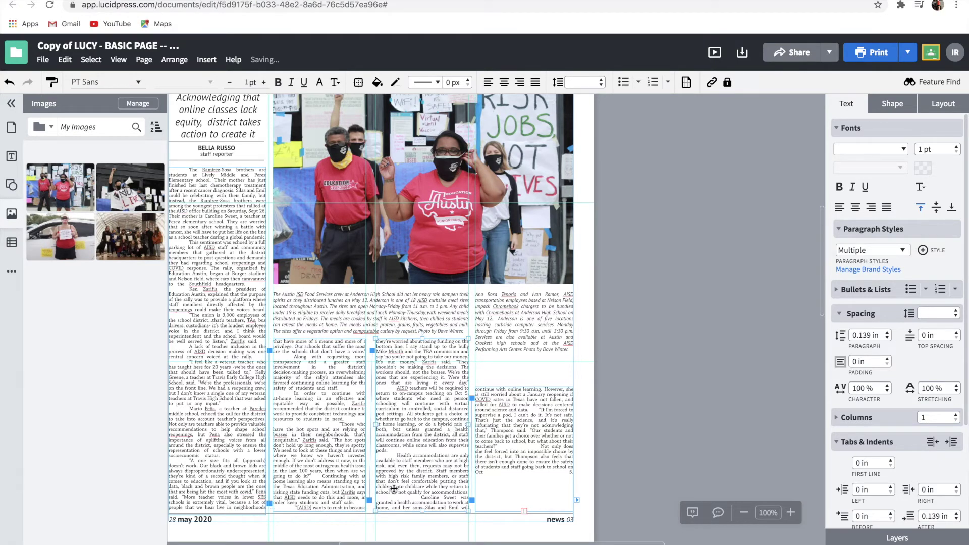
click(529, 415)
drag(523, 391, 523, 357)
drag(492, 484, 489, 477)
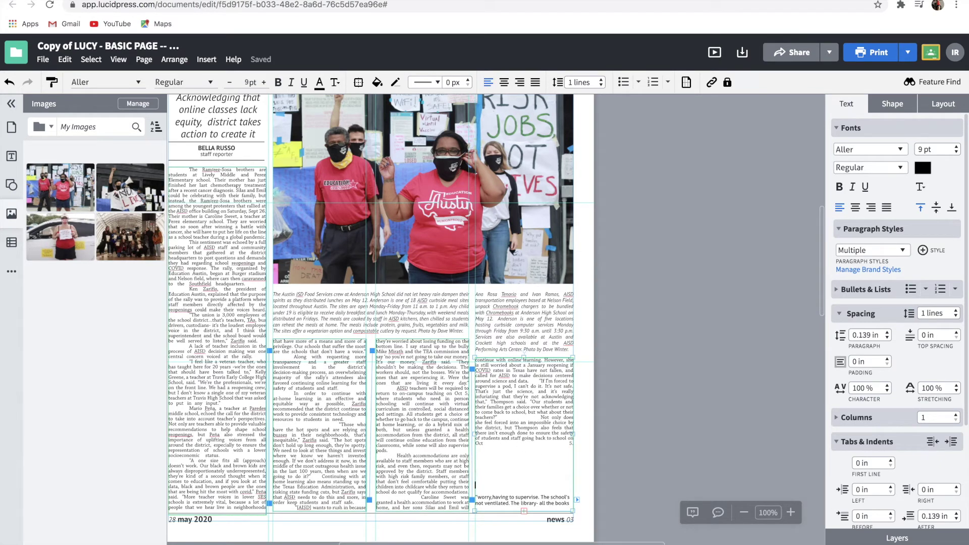
key(Return)
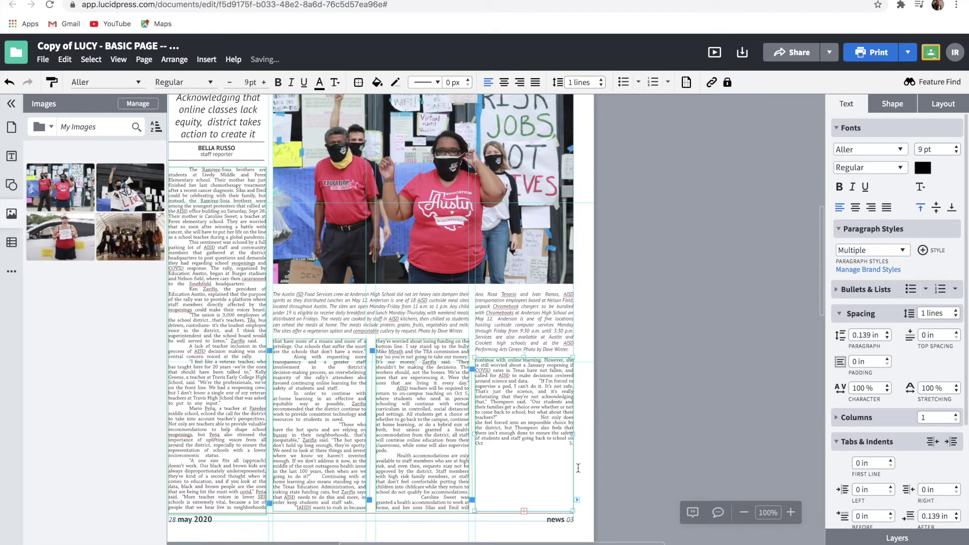
click(518, 535)
scroll(500, 484, down, 5)
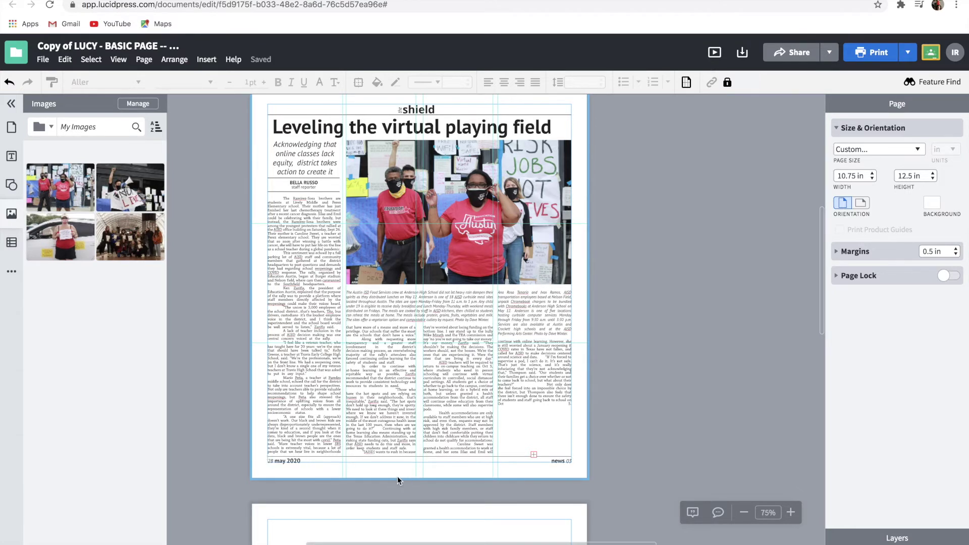
Undo to restore the dropped column text and change the footer date to 23 oct
key(ctrl+z)
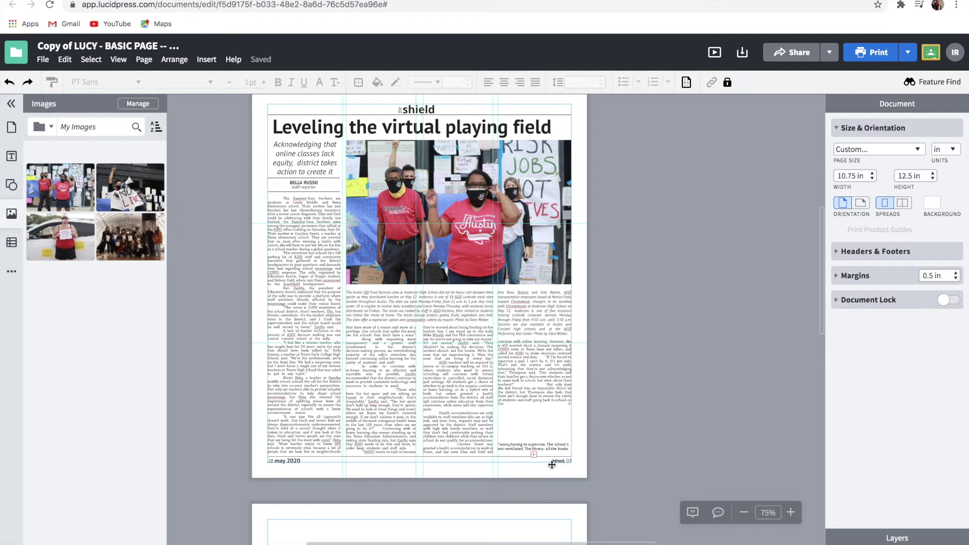
click(266, 465)
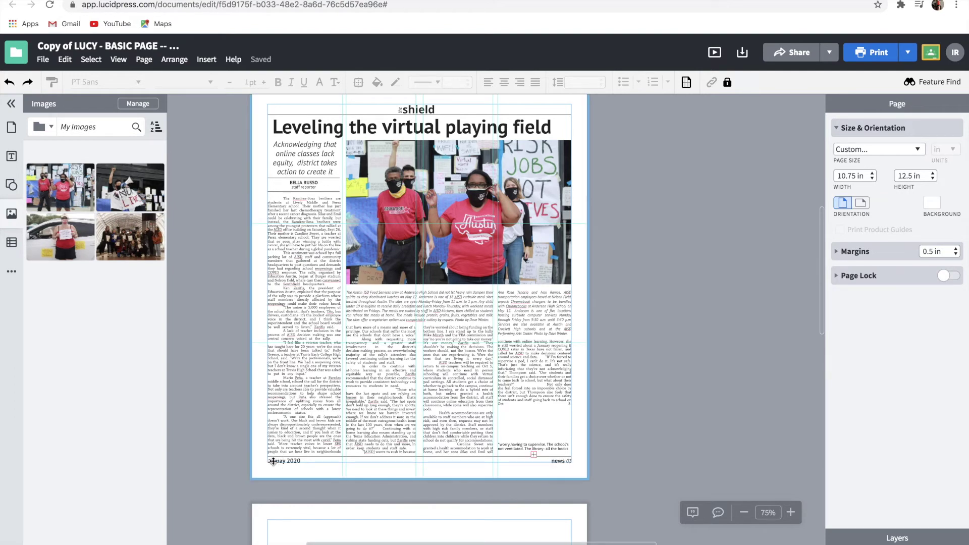
click(272, 461)
click(273, 461)
key(ctrl+b)
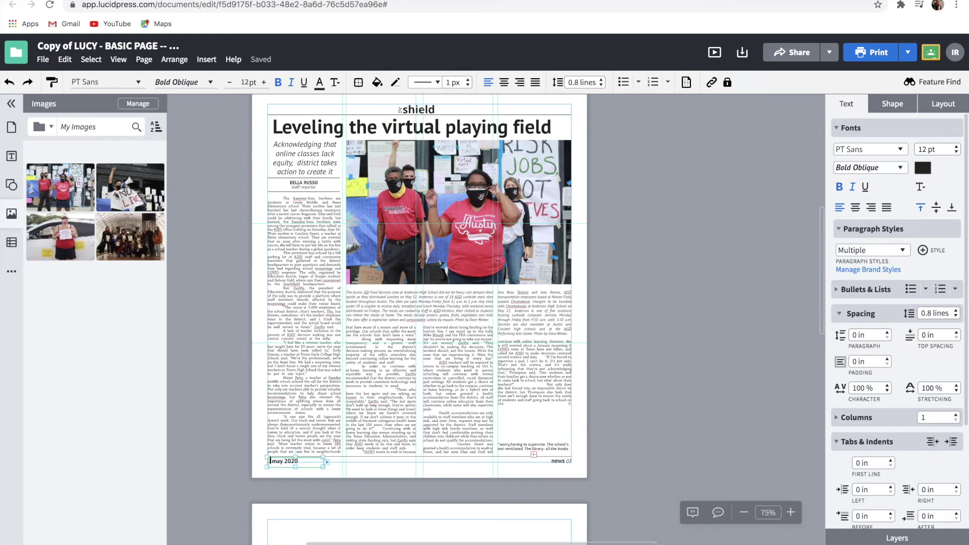
key(ctrl+b)
text(23)
click(286, 461)
key(BackSpace)
key(BackSpace)
key(BackSpace)
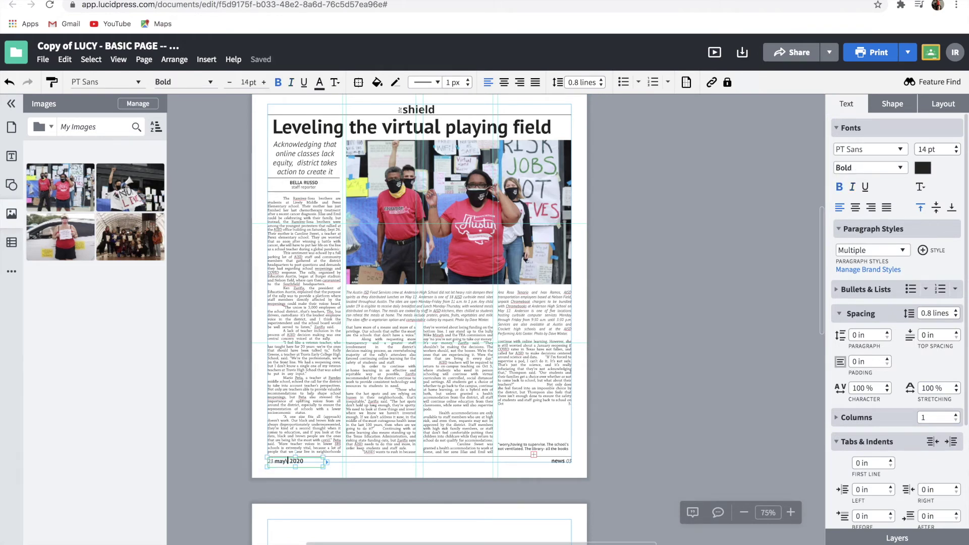
text(oct)
click(357, 464)
Check the footer's 'news' folio box, set in 12 pt PT Sans Oblique like the date
click(559, 462)
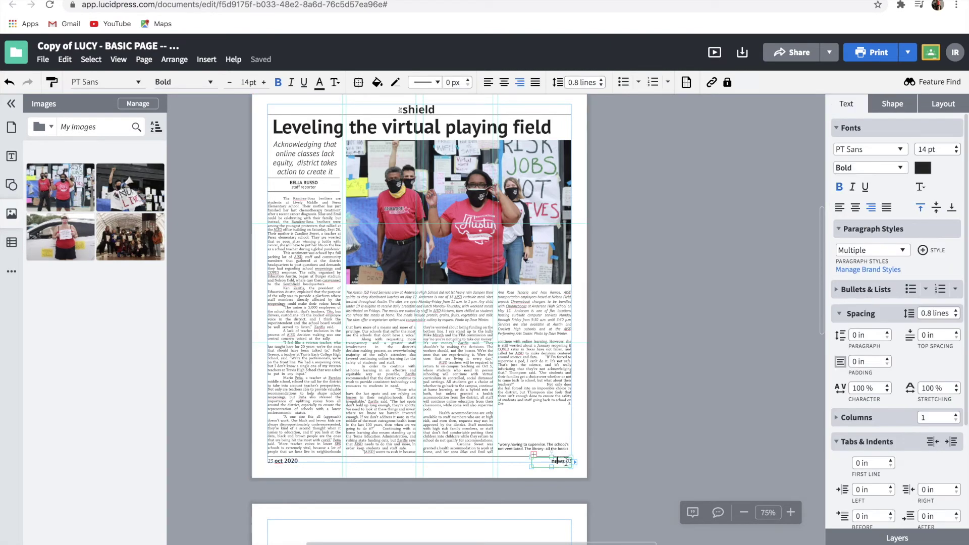
click(568, 461)
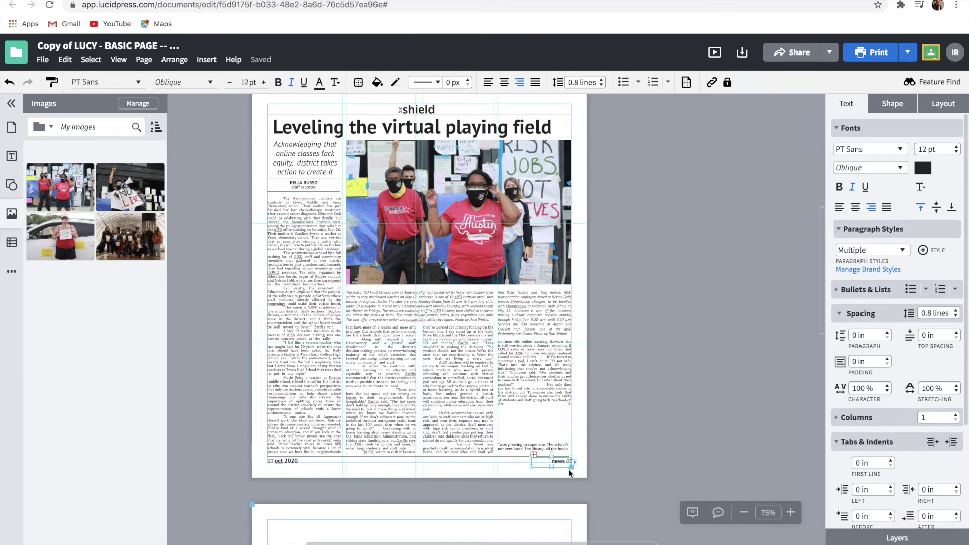
click(569, 468)
click(573, 461)
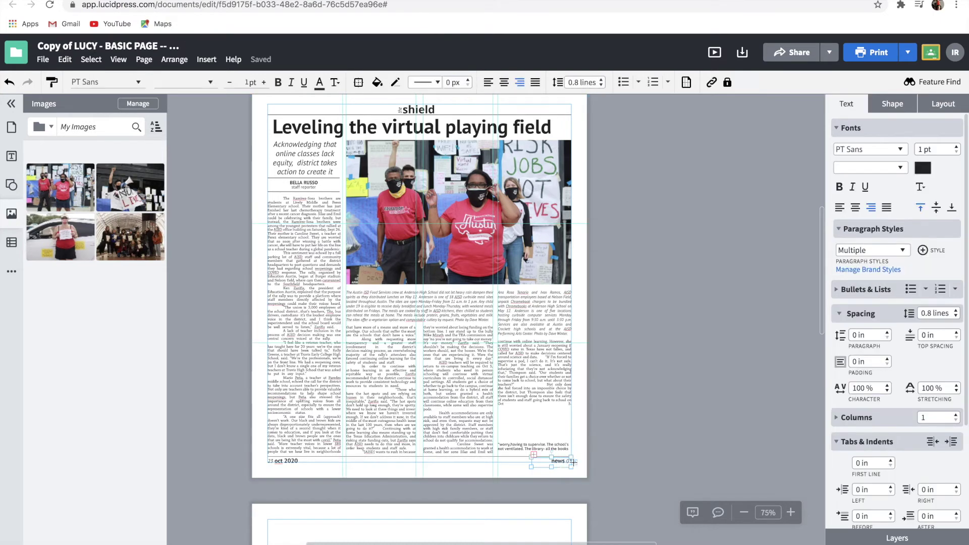
click(535, 472)
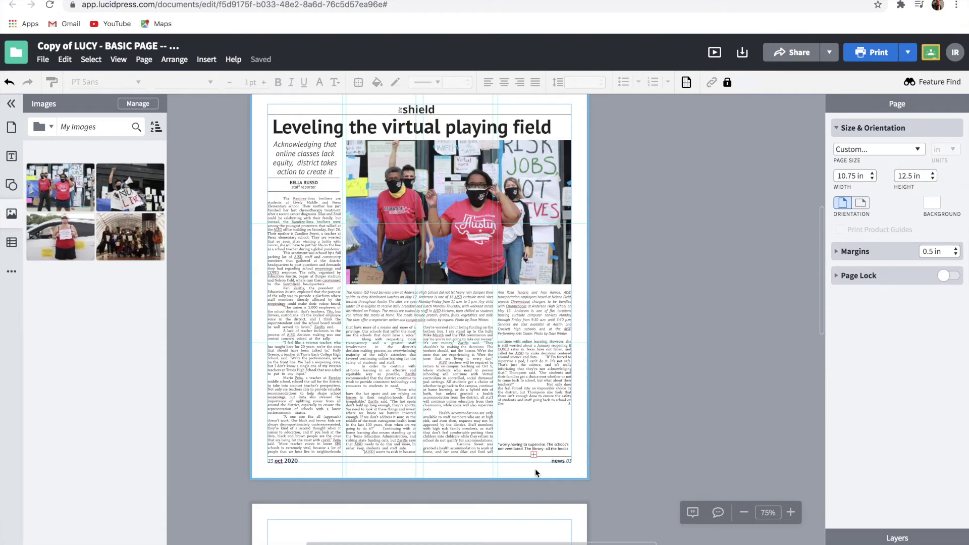
click(528, 436)
click(514, 433)
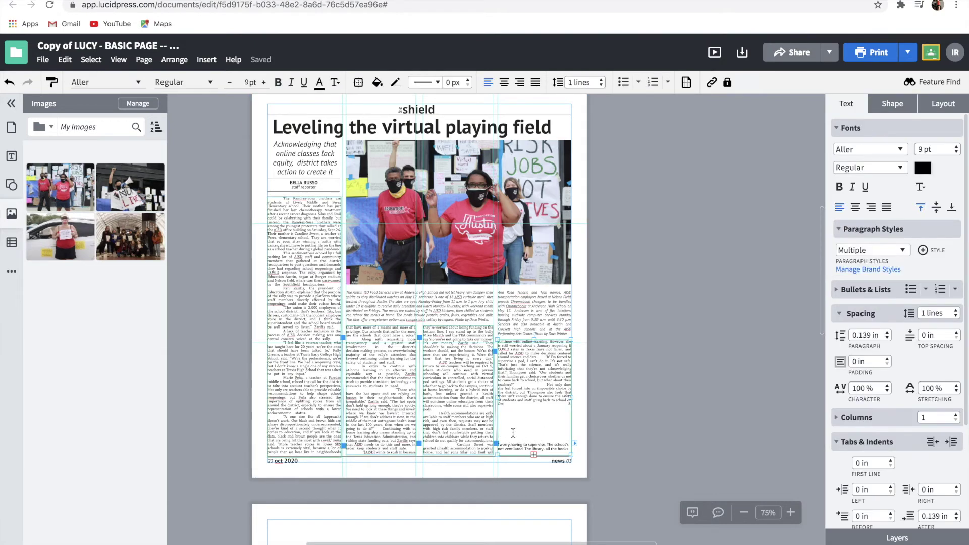
click(529, 461)
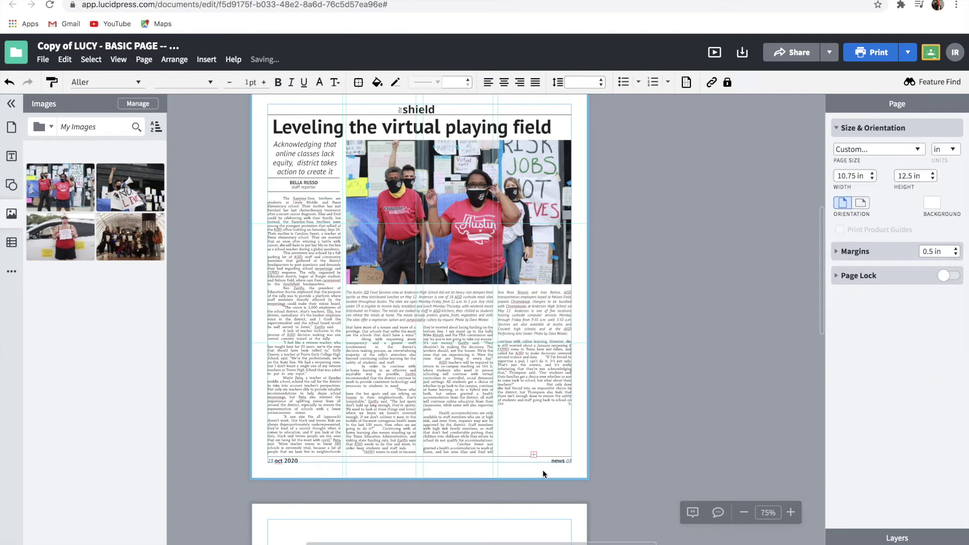
click(559, 462)
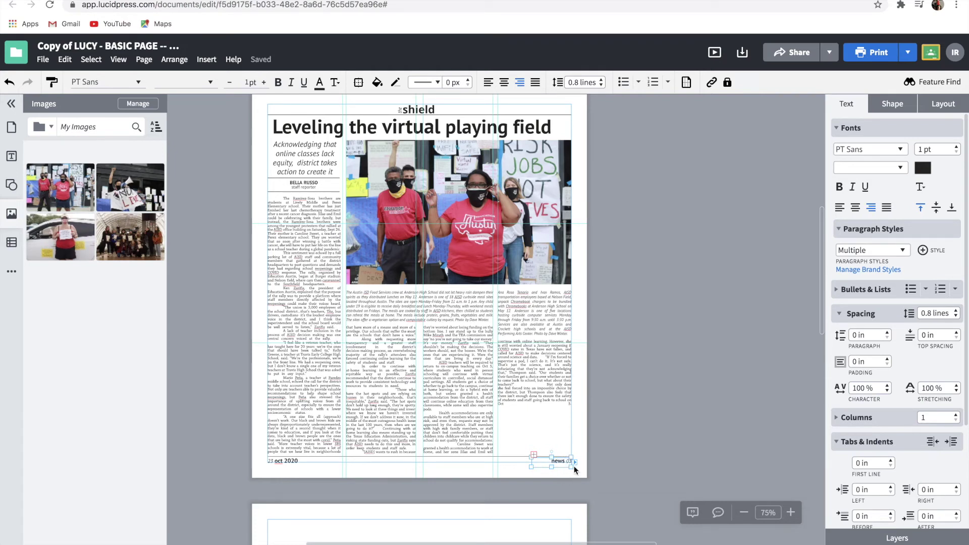
click(568, 474)
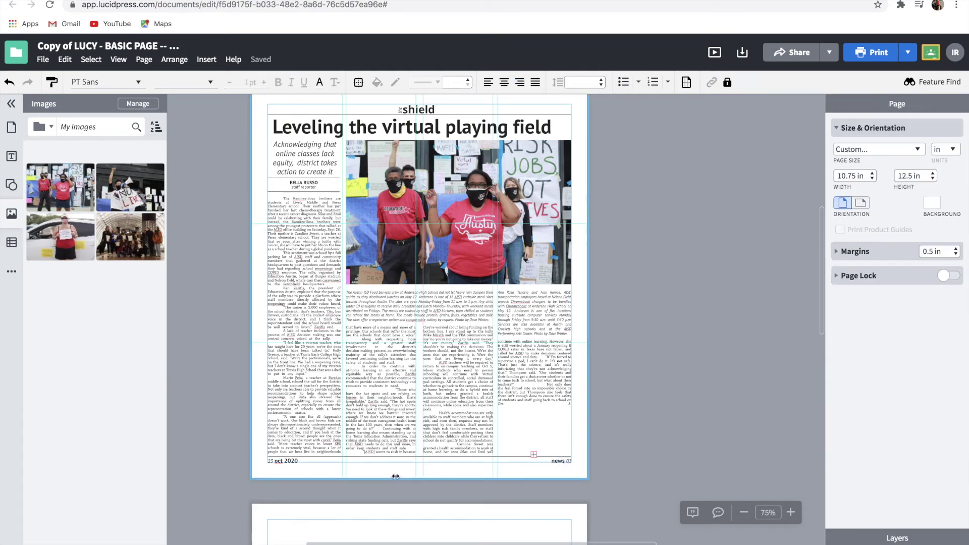
click(572, 462)
click(572, 461)
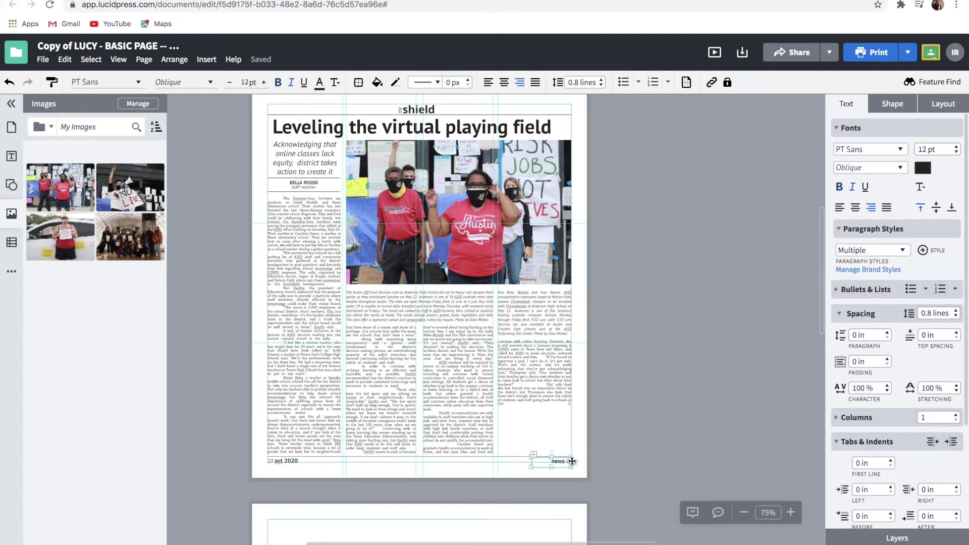
click(572, 461)
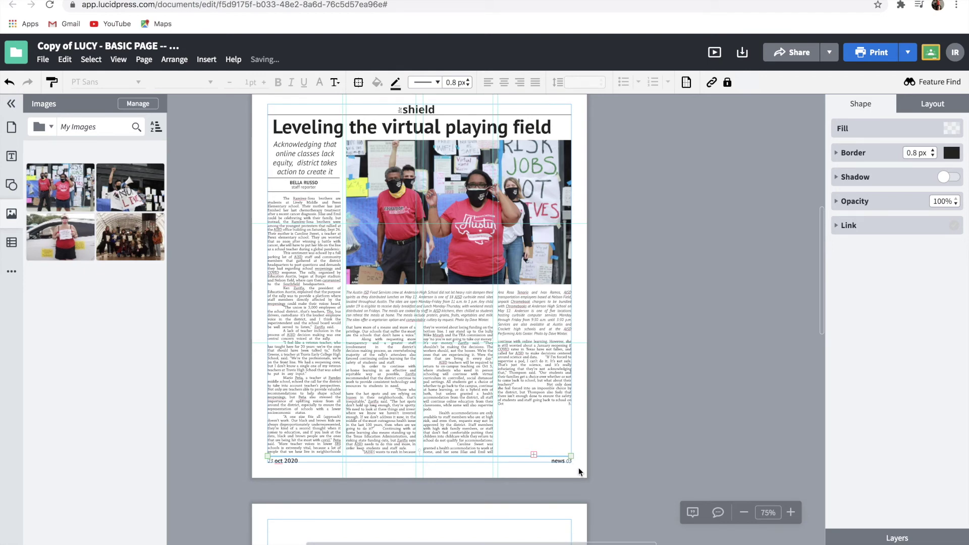
key(ctrl+minus)
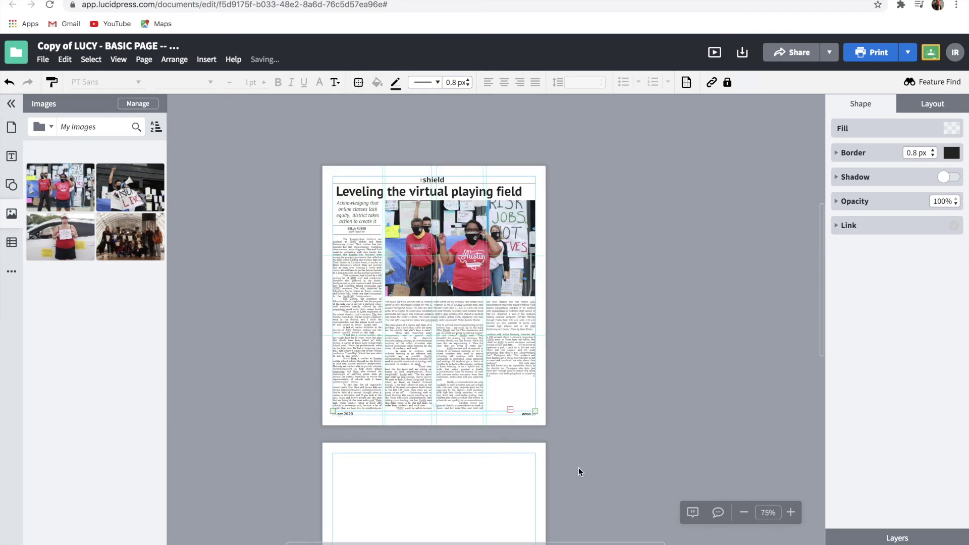
key(ctrl+plus)
Change the footer folio from 'news 03' to 'news 04'
key(ctrl+plus)
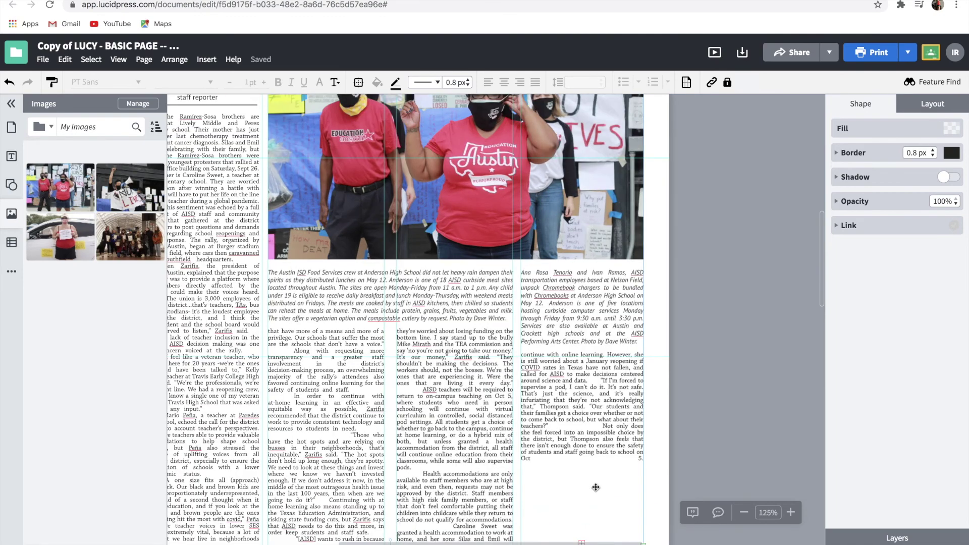
key(ctrl+plus)
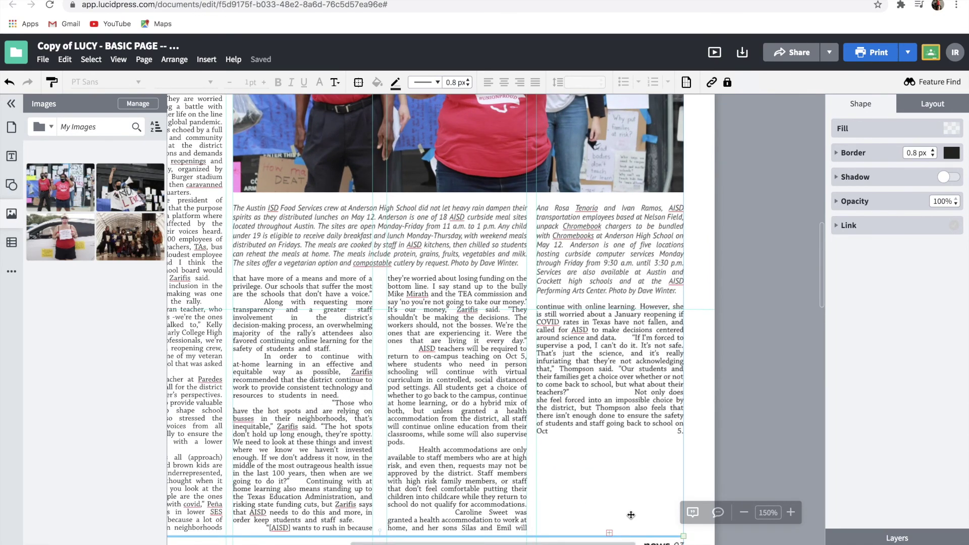
scroll(631, 513, down, 5)
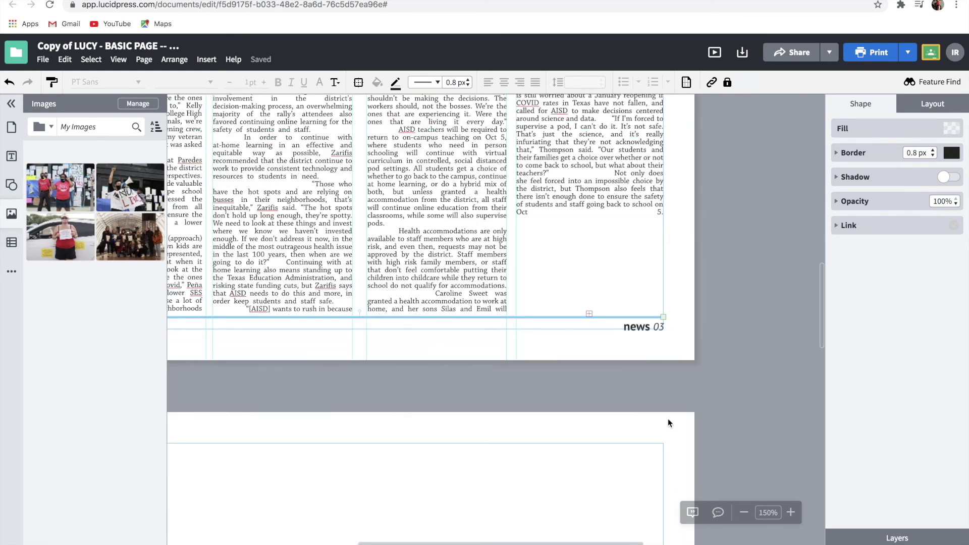
click(665, 327)
double_click(661, 326)
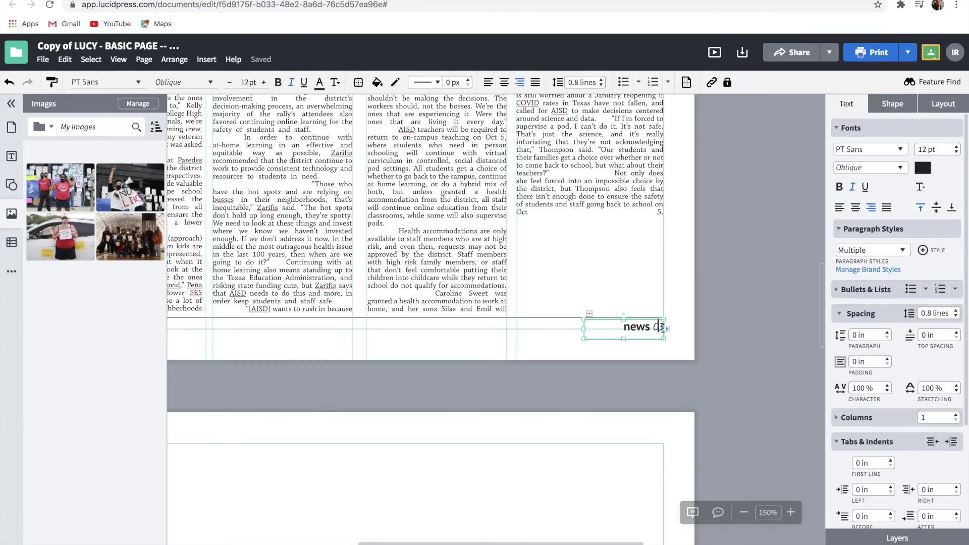
key(BackSpace)
text(4)
key(ctrl+minus)
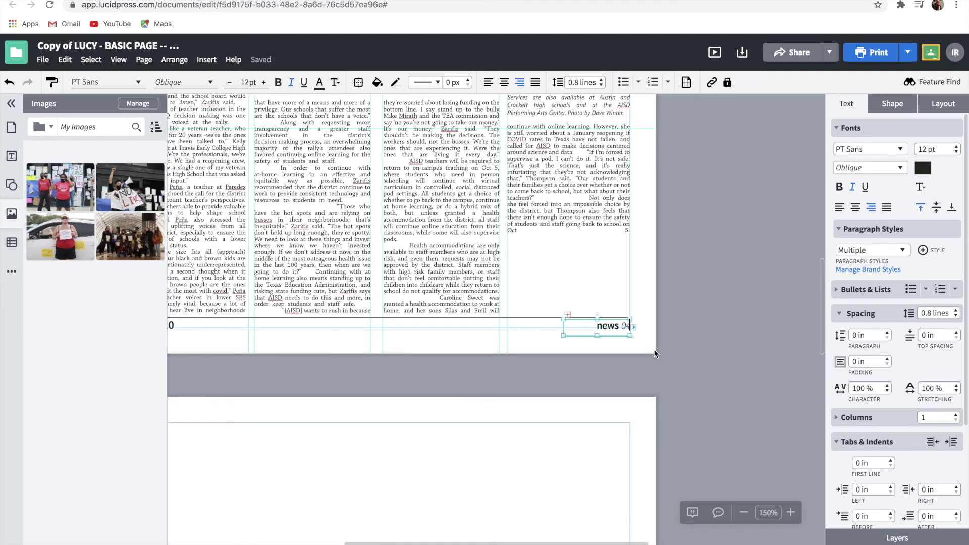
scroll(570, 349, left, 2)
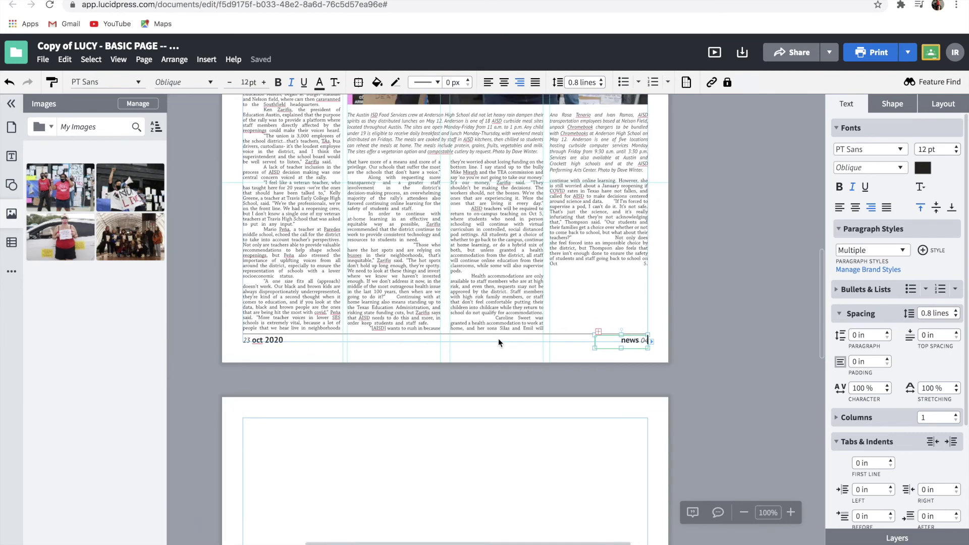
Move the '23 oct 2020' date box flush to the right margin of the last column
drag(276, 339, 254, 341)
click(633, 344)
click(402, 360)
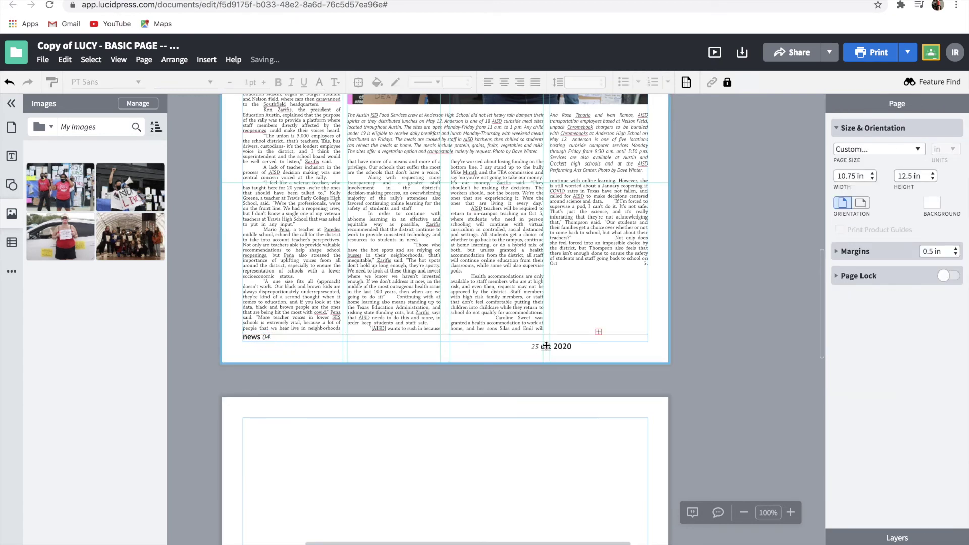
click(258, 336)
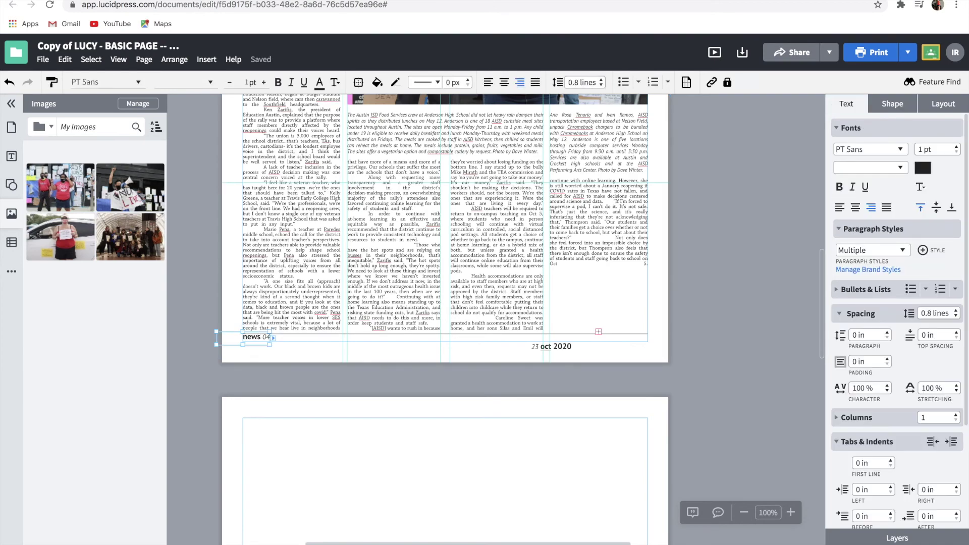
click(540, 346)
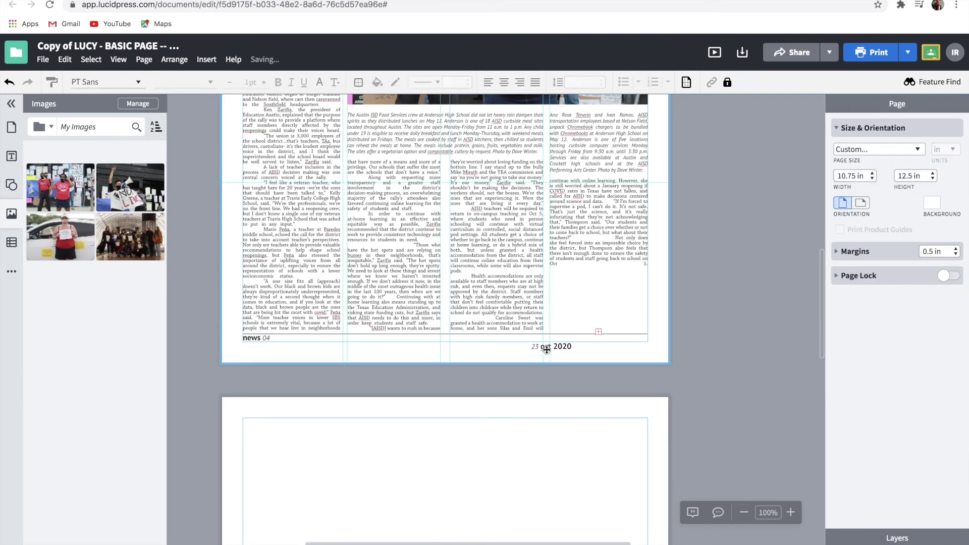
click(550, 346)
key(Up)
key(Up)
key(Up)
key(Up)
key(Up)
key(Up)
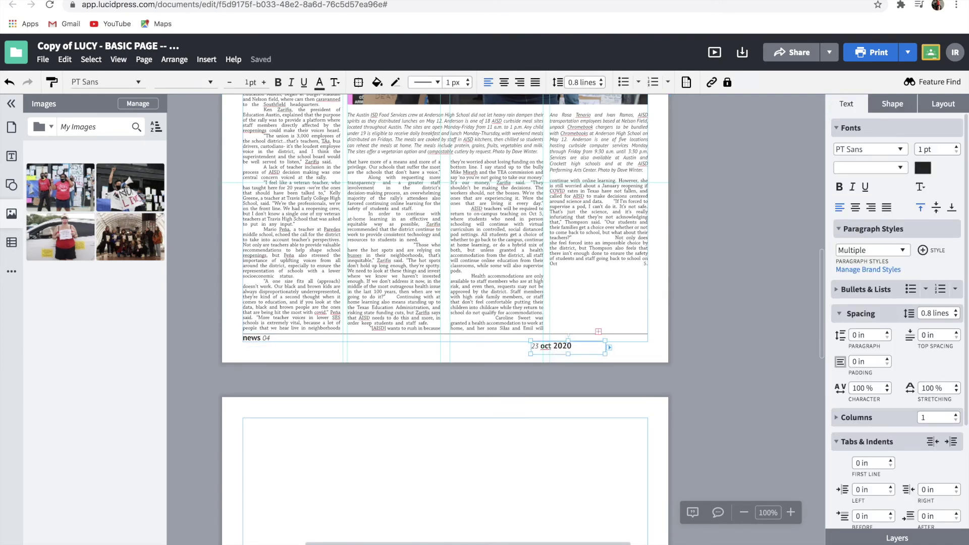
key(Up)
key(Up)
key(Up)
key(Up)
key(Up)
key(Up)
key(Up)
key(Up)
key(Up)
key(Up)
key(Up)
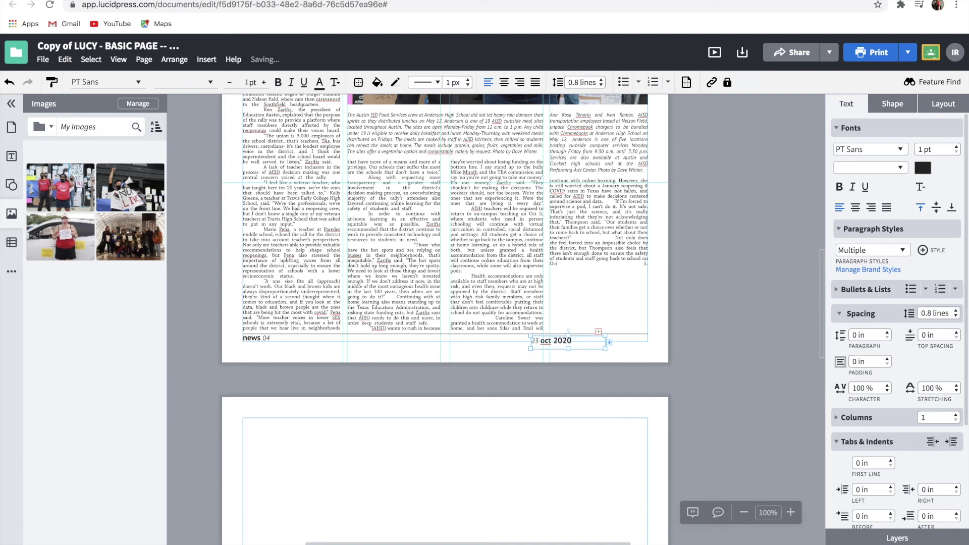
key(Down)
key(Down)
key(Down)
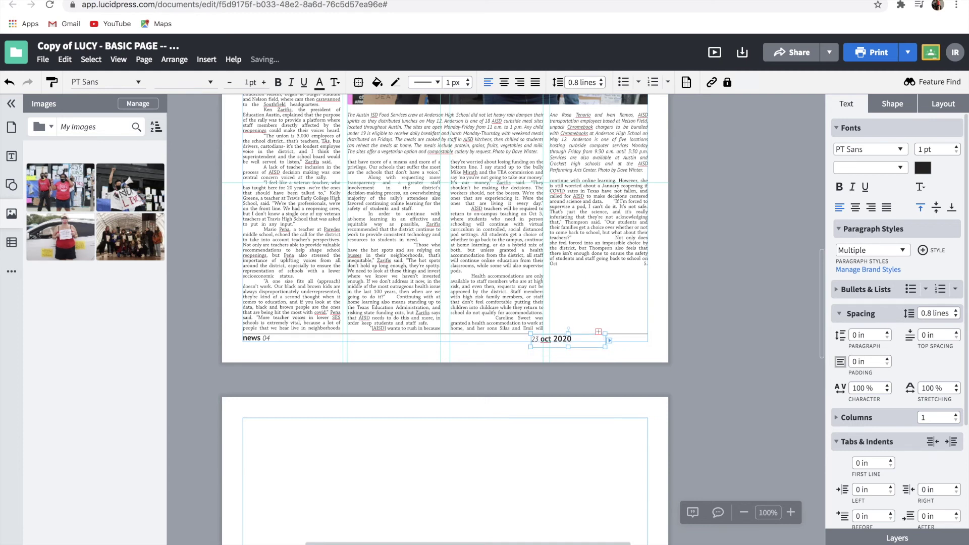
key(Right)
key(Right)
key(Right)
key(Right)
key(Right)
key(Right)
key(Right)
key(Right)
key(Right)
key(Right)
key(Right)
key(Right)
key(Right)
key(Right)
key(Right)
key(Right)
key(Right)
key(Right)
key(Right)
key(Right)
key(Right)
key(Right)
key(Right)
key(Right)
key(Right)
key(Right)
key(Right)
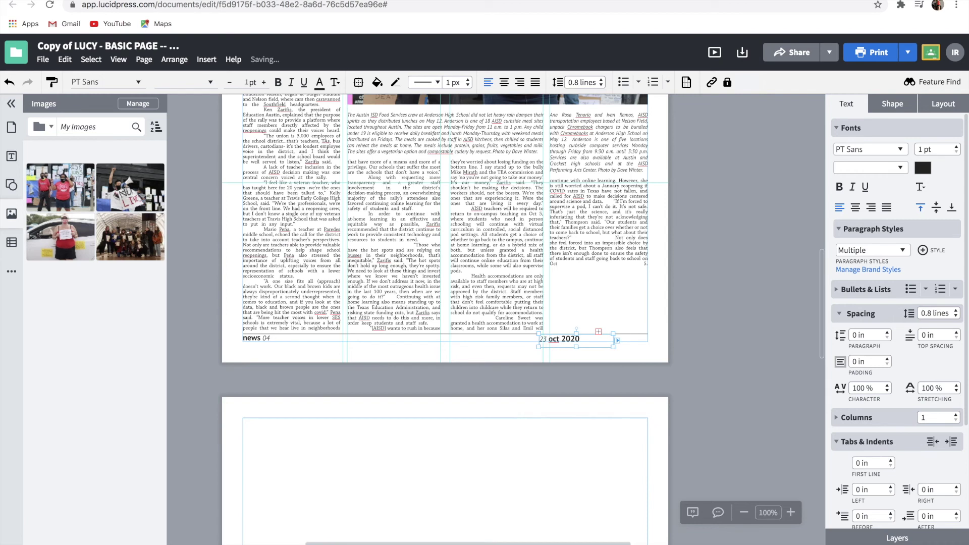
drag(608, 340, 670, 341)
click(661, 390)
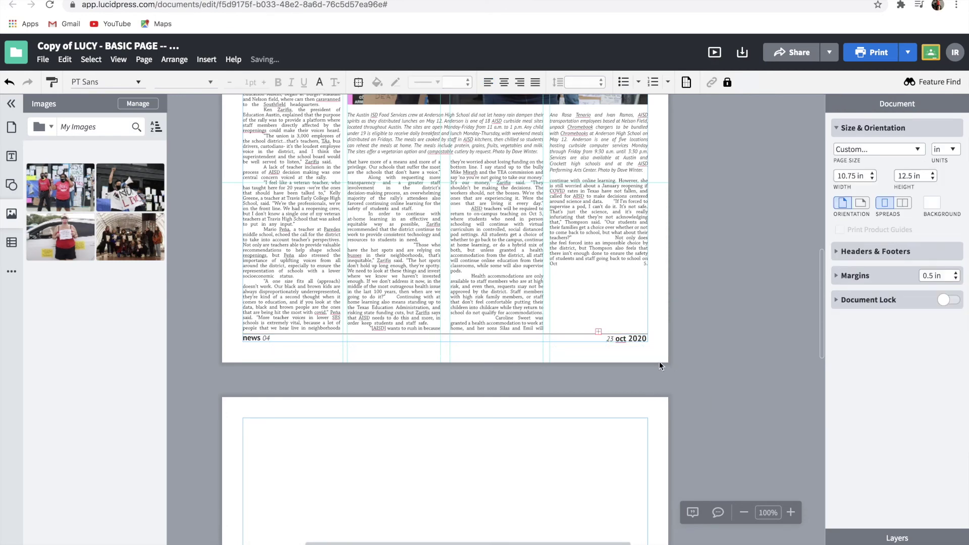
click(652, 363)
scroll(652, 361, down, 3)
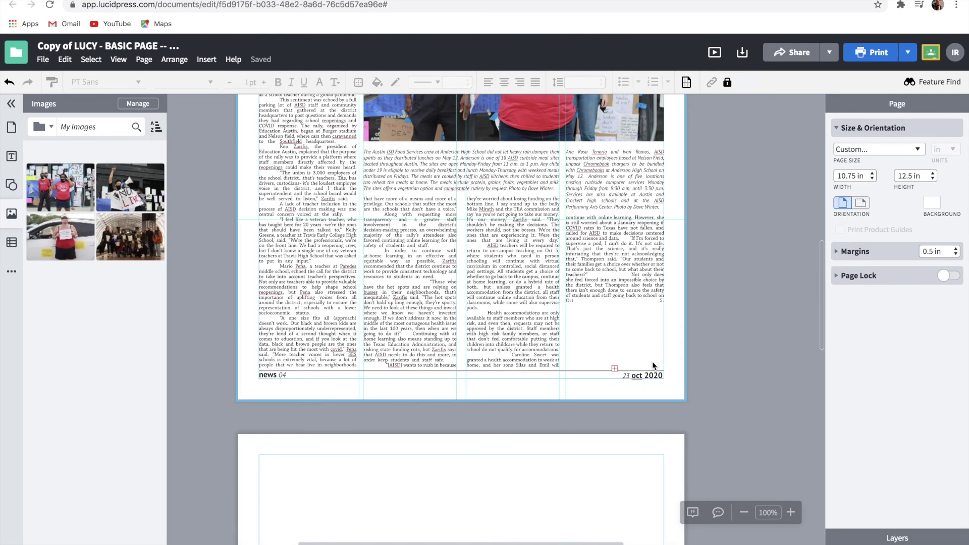
scroll(652, 362, up, 5)
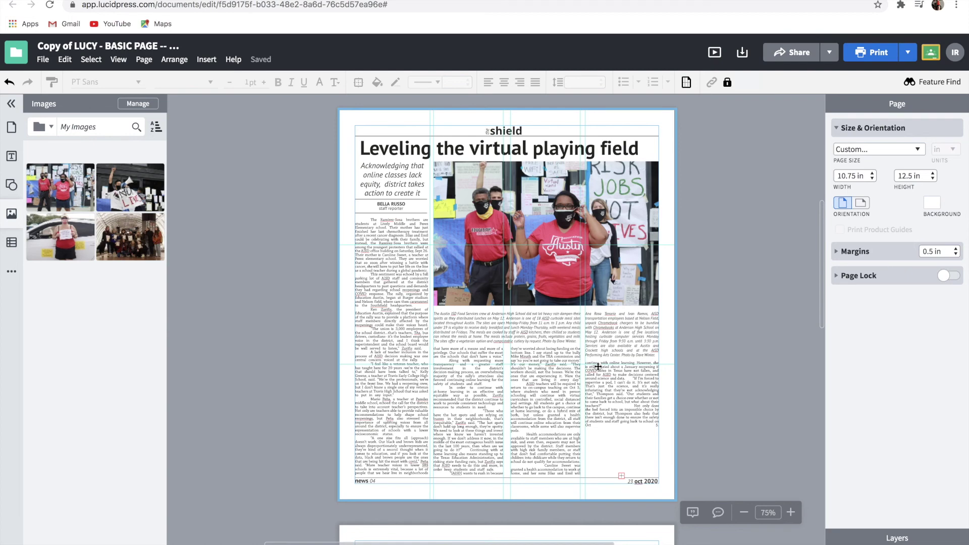
scroll(598, 367, up, 1)
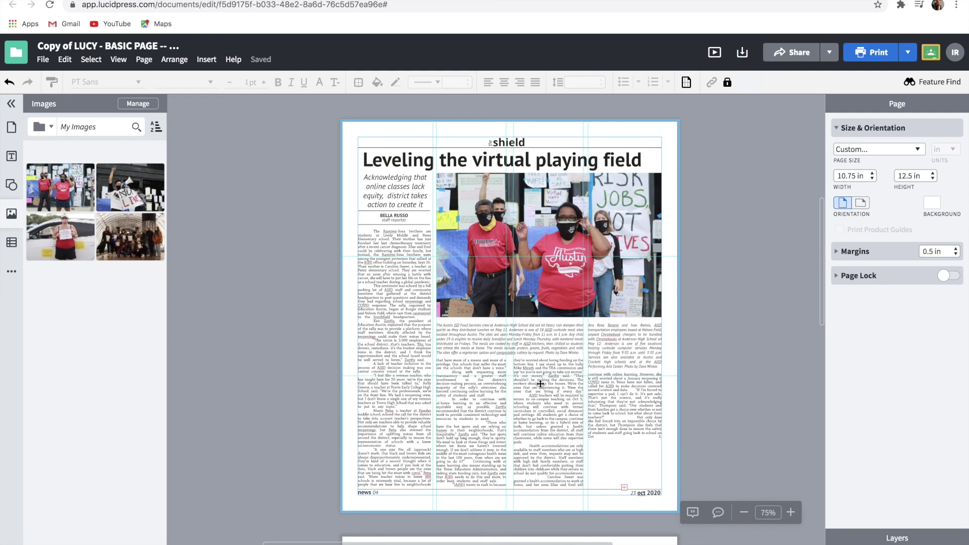
scroll(658, 418, right, 1)
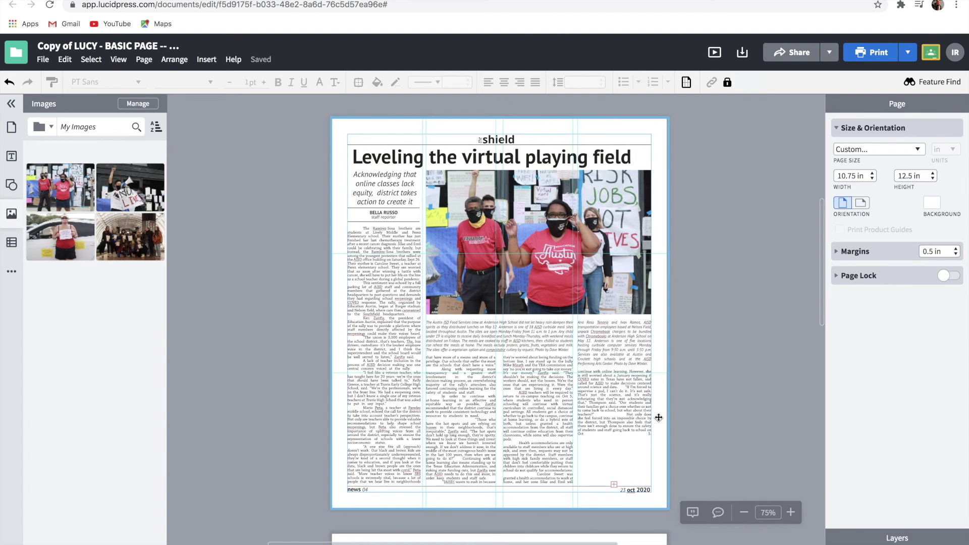
scroll(659, 417, right, 2)
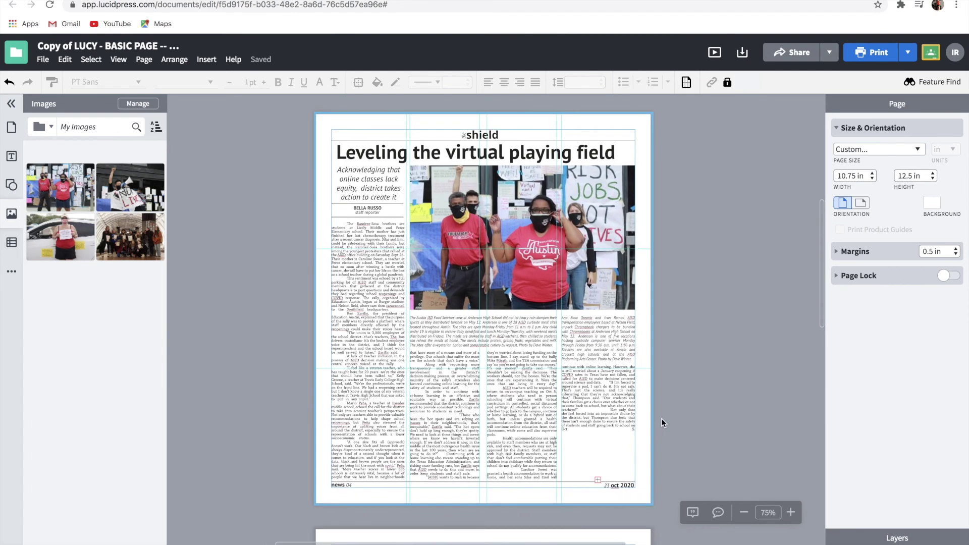
scroll(654, 438, right, 2)
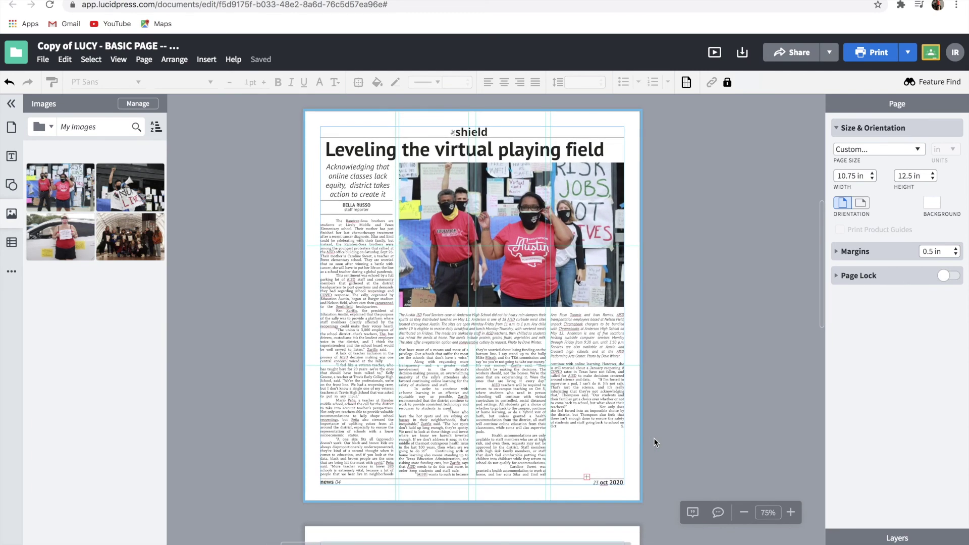
click(934, 86)
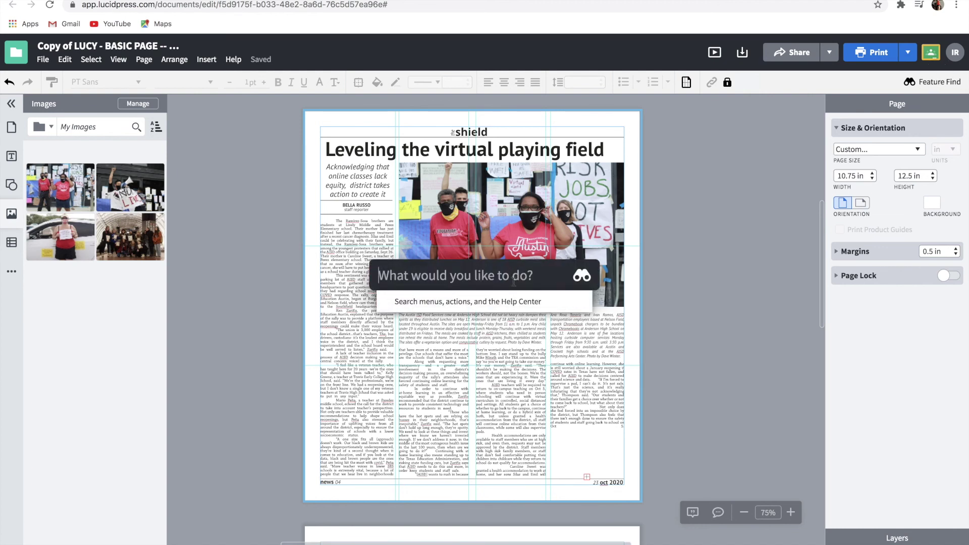
text(guide)
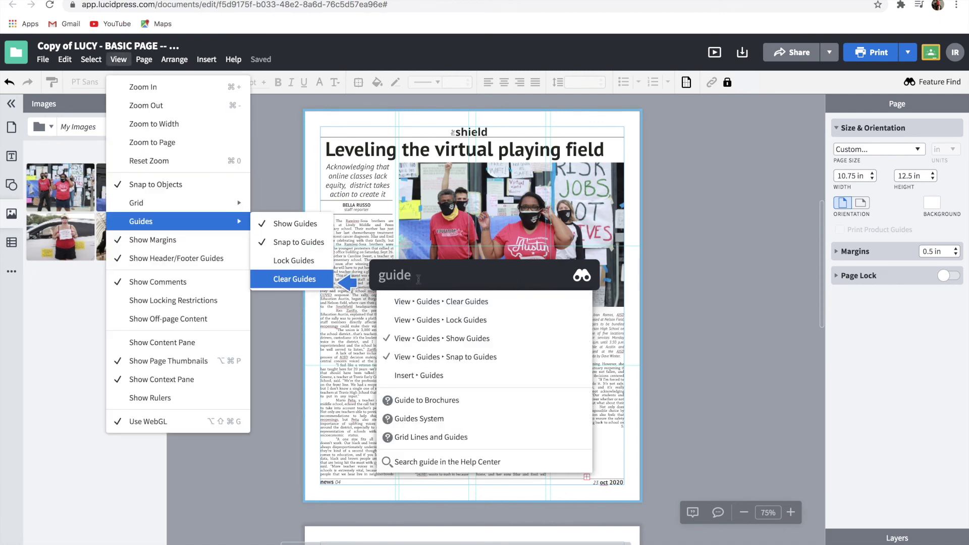
key(Return)
key(Escape)
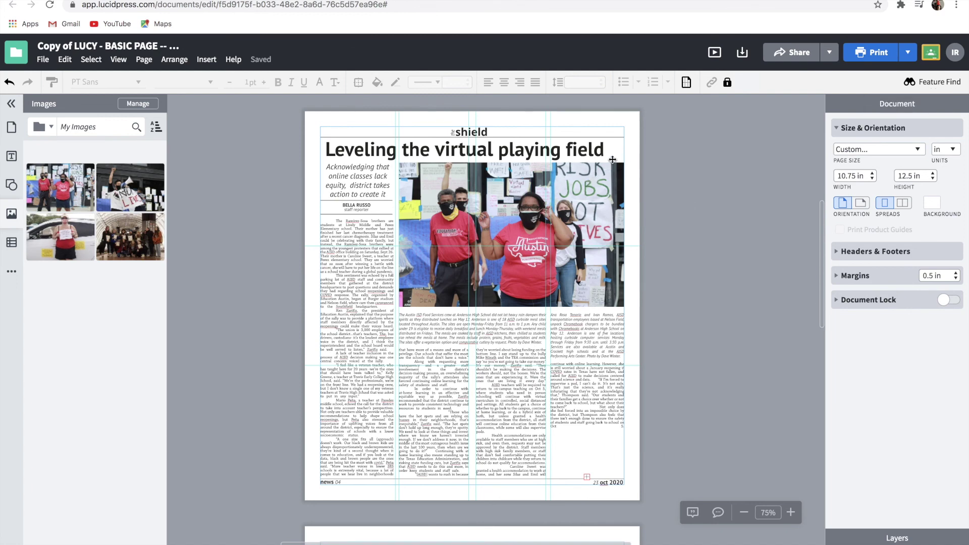
scroll(631, 203, down, 2)
scroll(631, 207, down, 2)
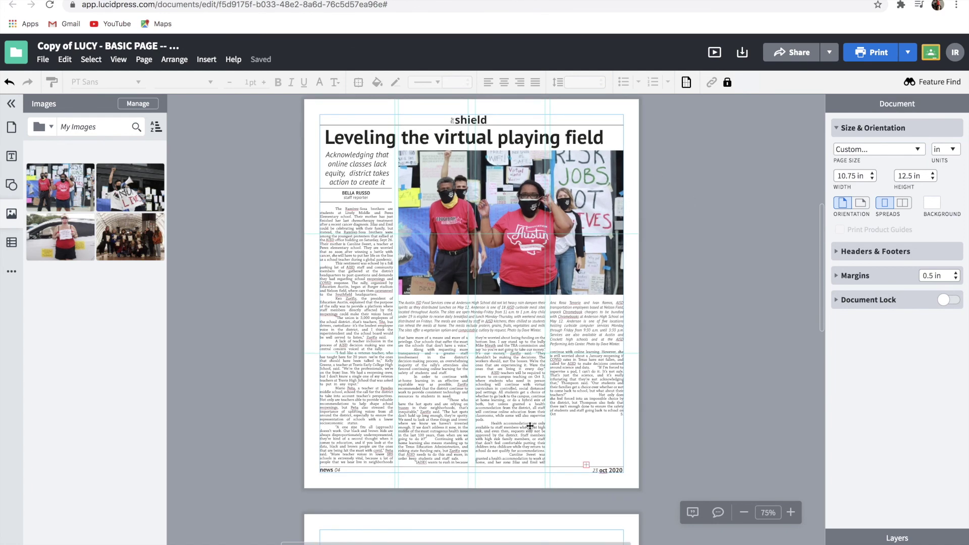